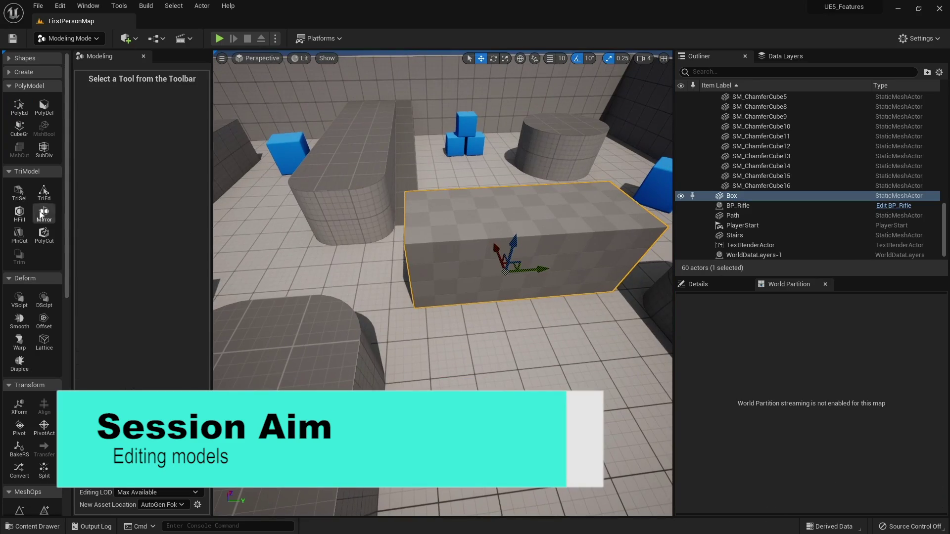
click(19, 105)
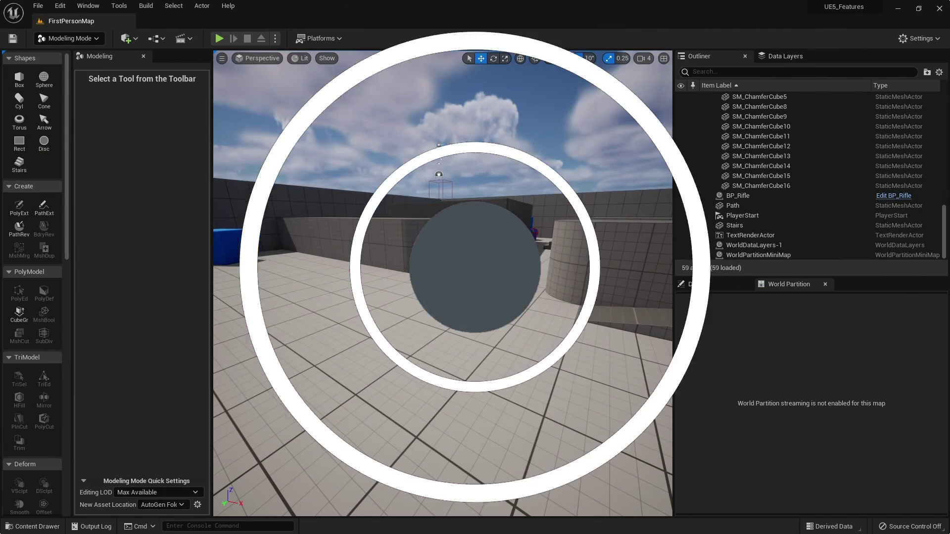
mouse_move(225, 176)
right_down()
mouse_move(231, 182)
mouse_move(224, 176)
right_up()
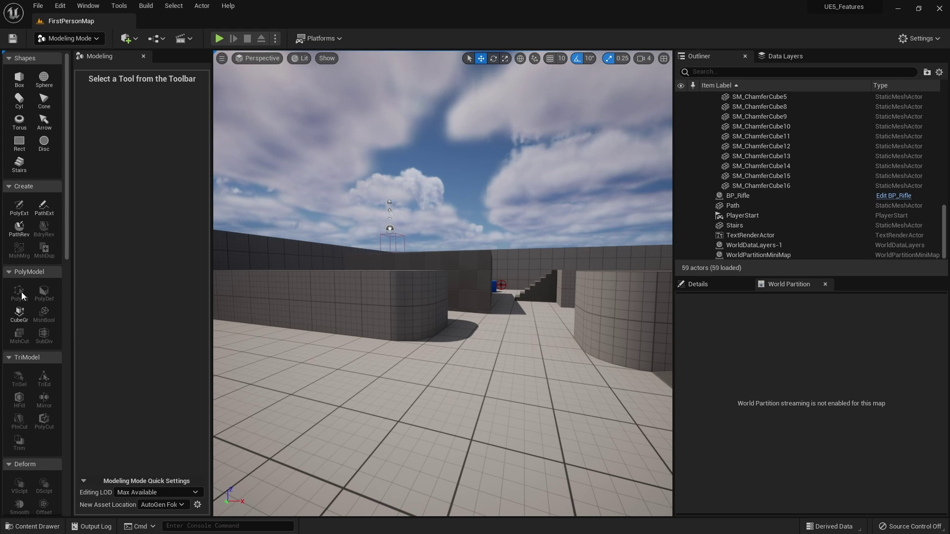
key(d)
right_drag(399, 339, 368, 350)
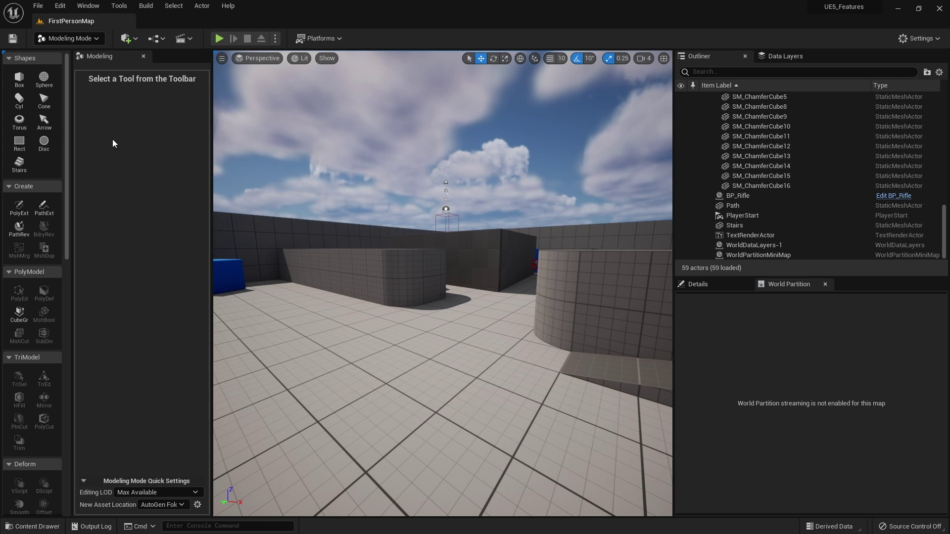
Place a static mesh box about 259 wide, 100 deep and 100 high on the level floor.
click(19, 79)
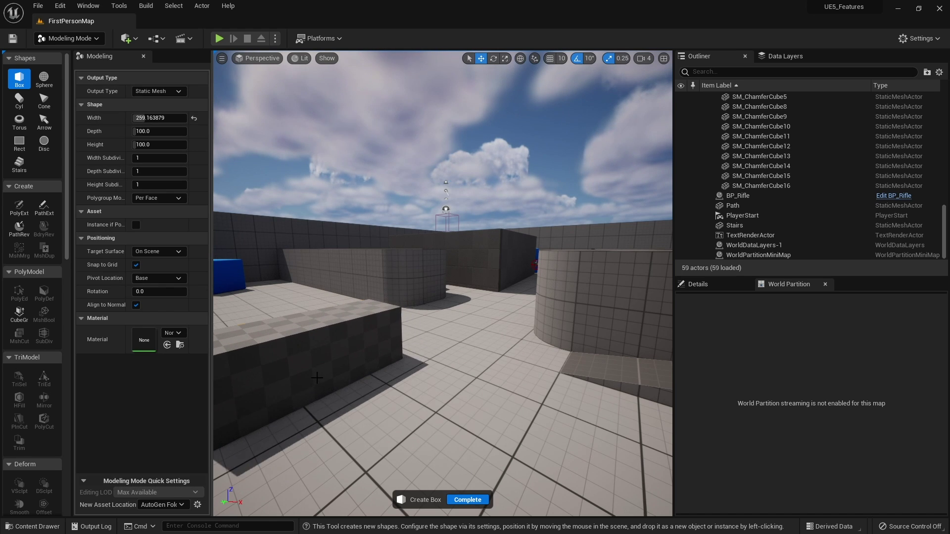
click(318, 378)
right_click(398, 390)
click(465, 499)
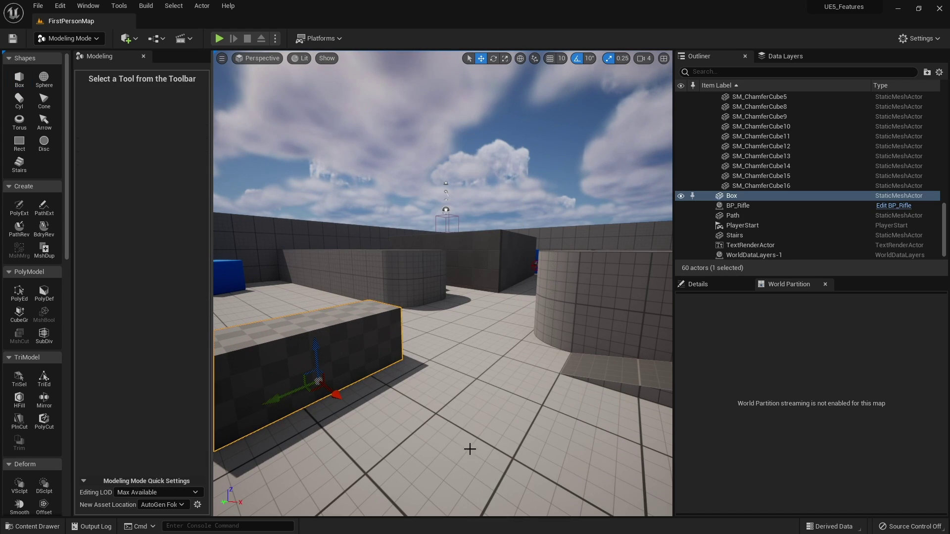
Collapse the Create and Shapes tool groups and start PolyGroup Edit on the new box.
key(a)
right_drag(470, 449, 482, 472)
key(w)
key(s)
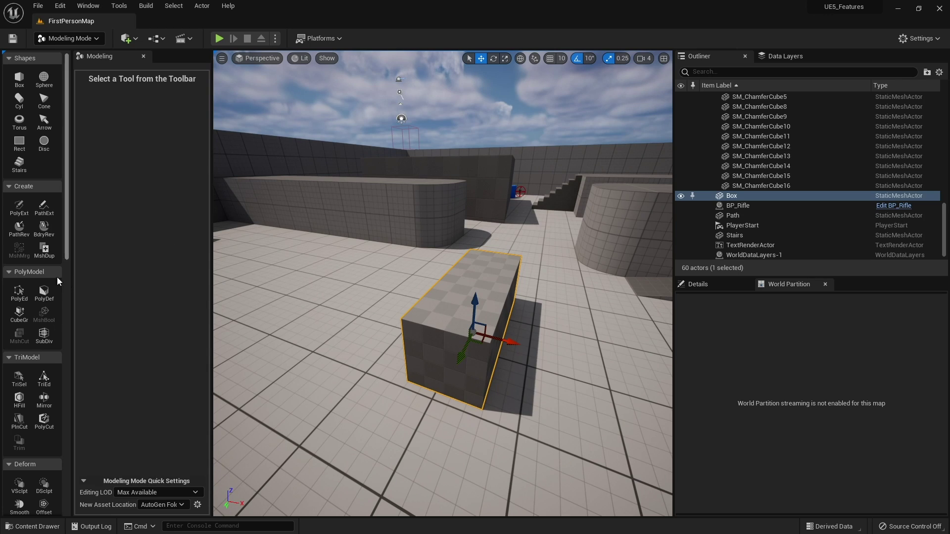
click(15, 186)
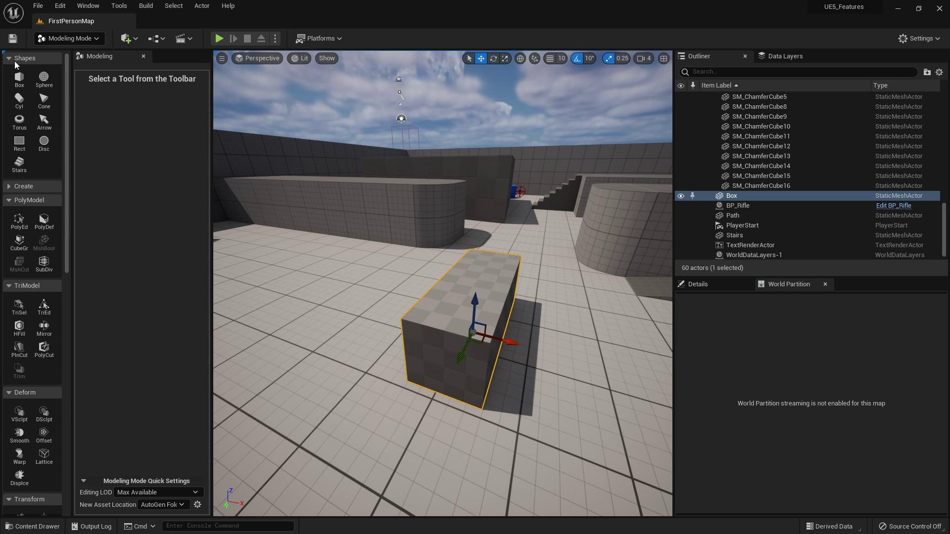
click(17, 59)
click(20, 107)
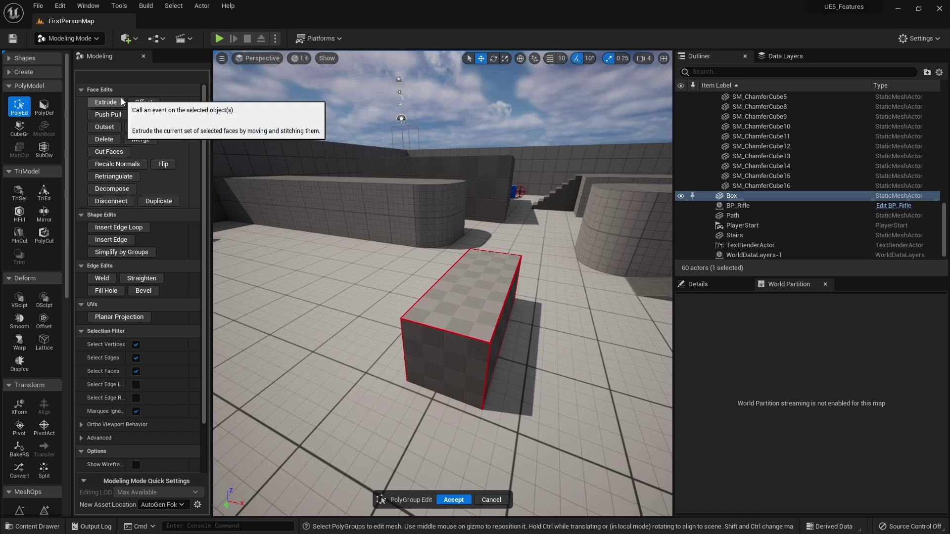
Extrude the box's top face upward so the box becomes a tall block.
click(481, 276)
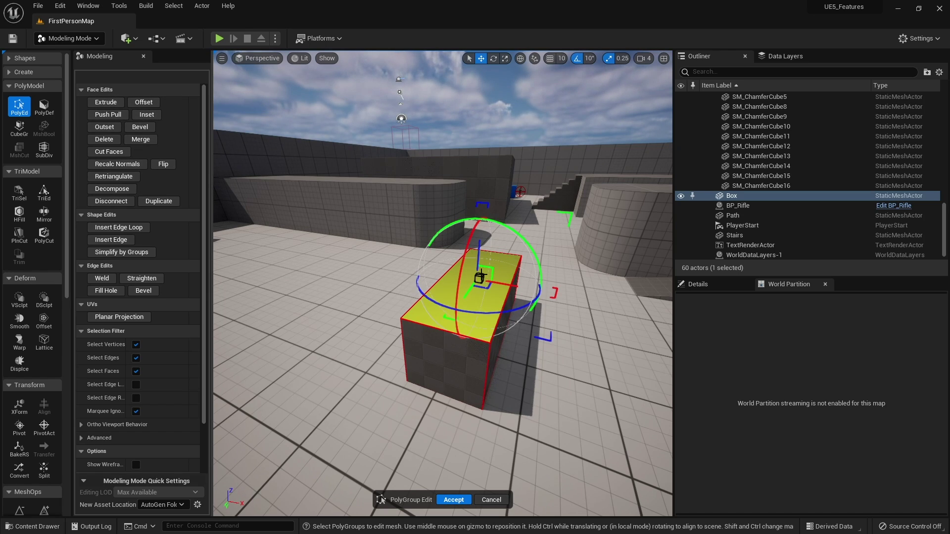
right_drag(340, 421, 425, 416)
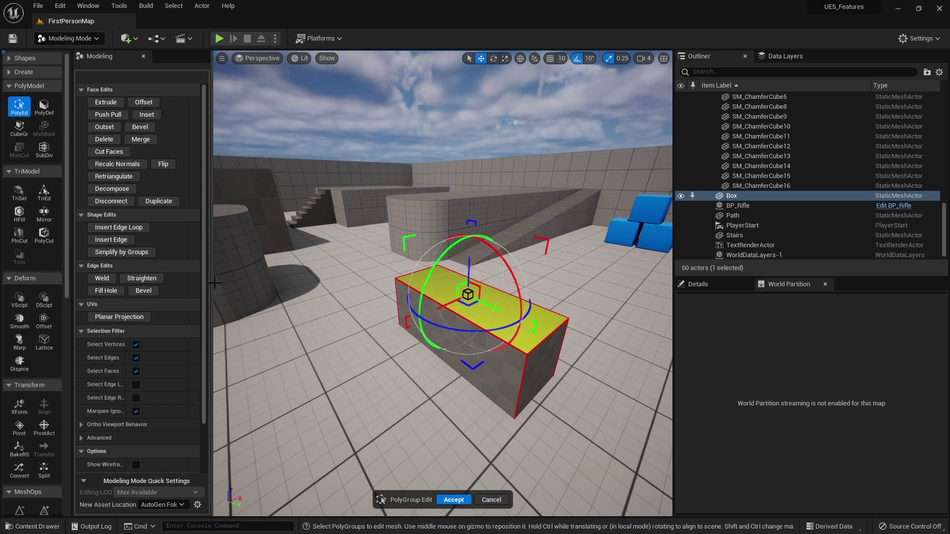
click(111, 102)
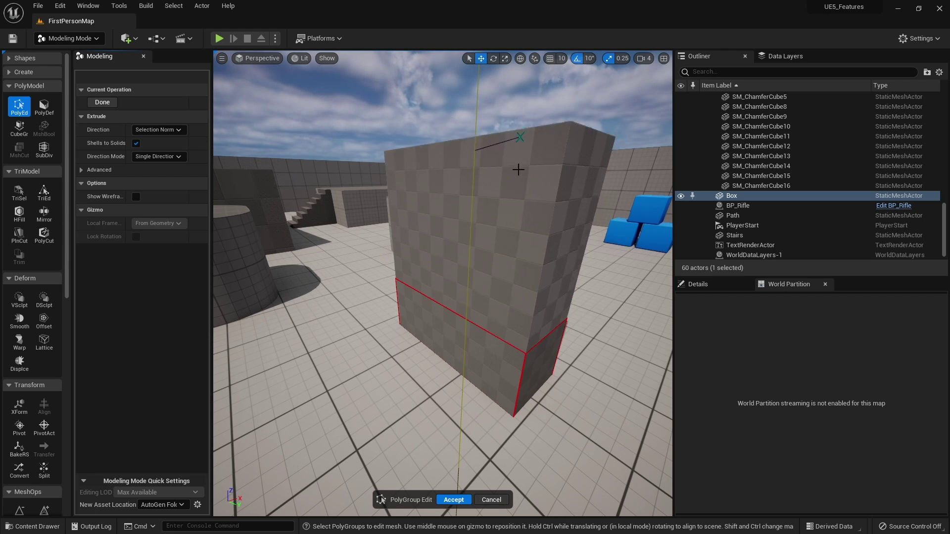
click(527, 161)
Extrude the upper end face of the tall block outward into an overhang.
mouse_move(460, 270)
right_down()
mouse_move(544, 271)
mouse_move(459, 271)
right_up()
click(381, 212)
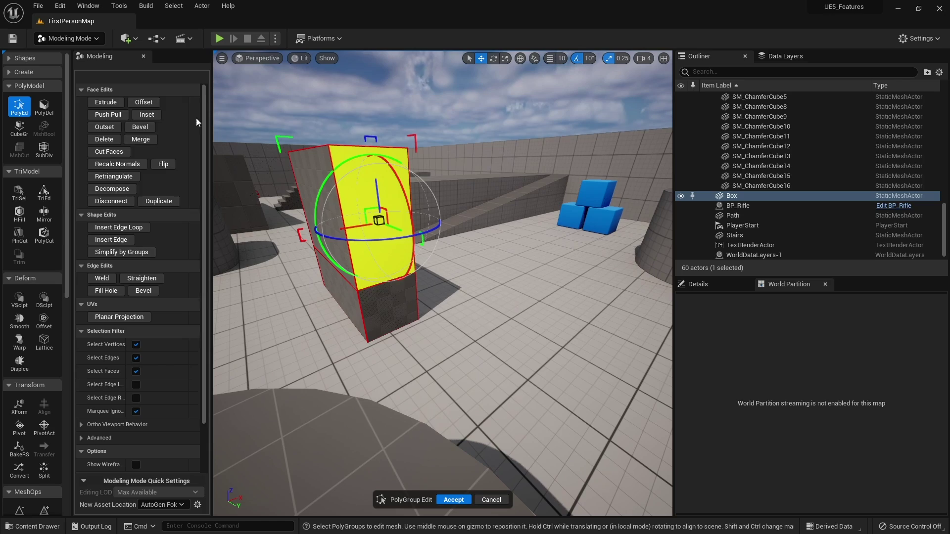
click(106, 102)
click(438, 271)
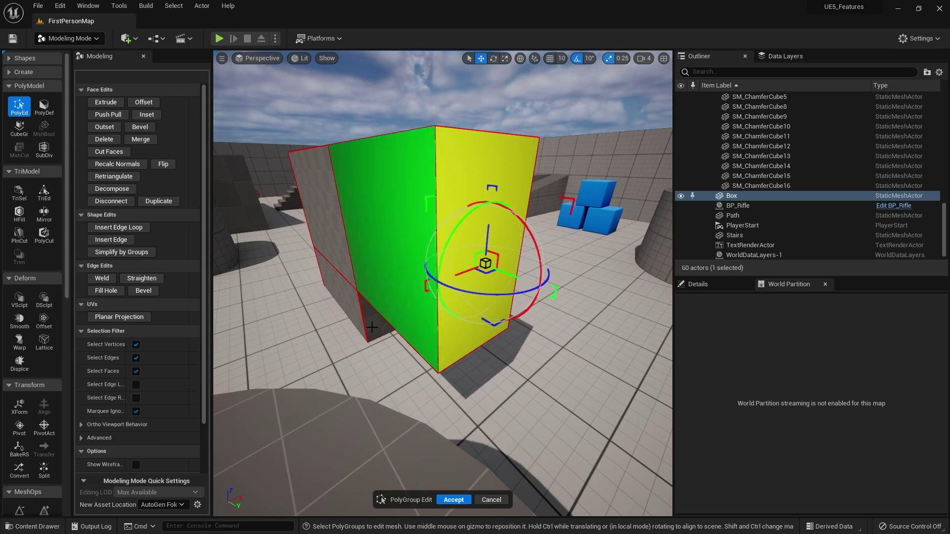
Inspect the extruded shape from above and cancel the PolyGroup edit to discard both extrusions.
key(a)
right_drag(439, 270, 367, 329)
key(a)
right_drag(475, 280, 549, 280)
key(e)
right_drag(473, 322, 429, 412)
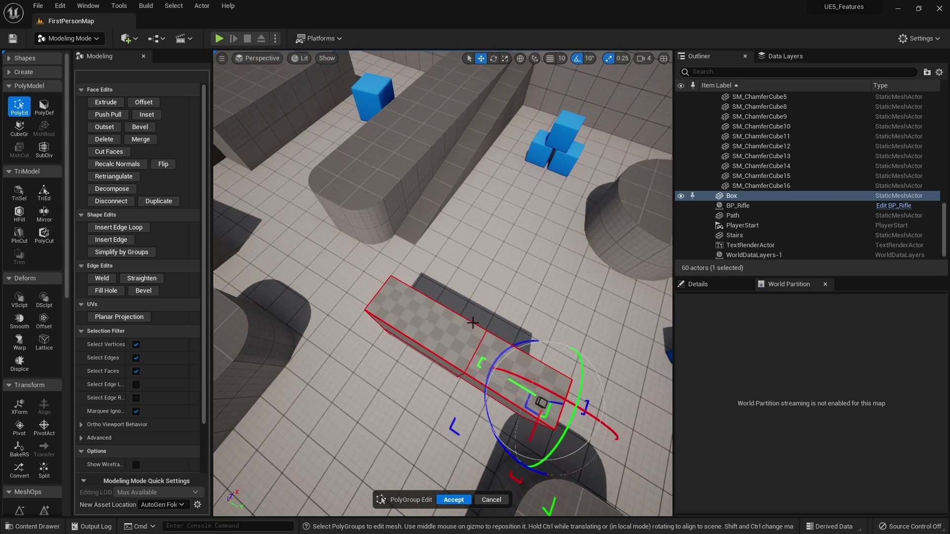
click(497, 501)
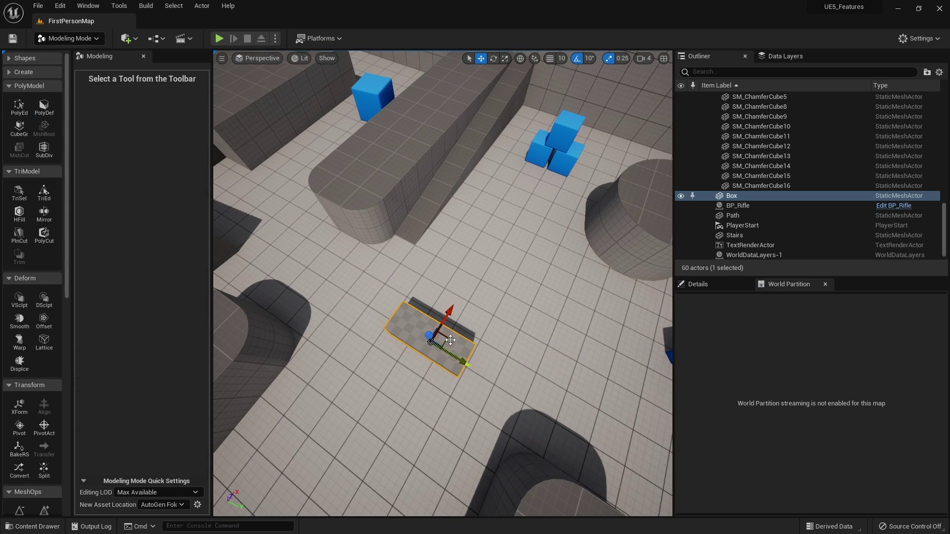
Scale the whole box up uniformly and stretch it wider along its X axis.
key(d)
right_drag(448, 336, 352, 270)
key(q)
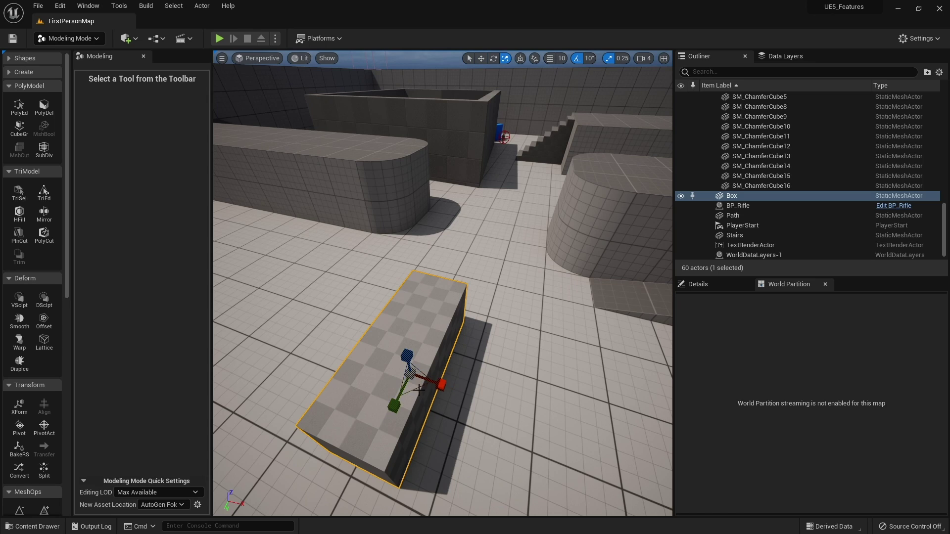
drag(413, 377, 465, 341)
right_drag(414, 377, 339, 352)
key(s)
key(d)
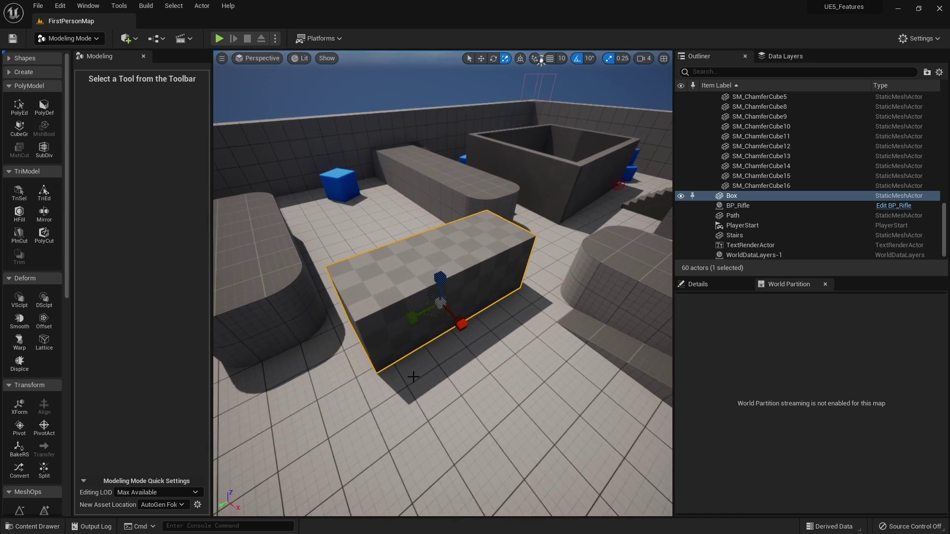
drag(461, 324, 495, 353)
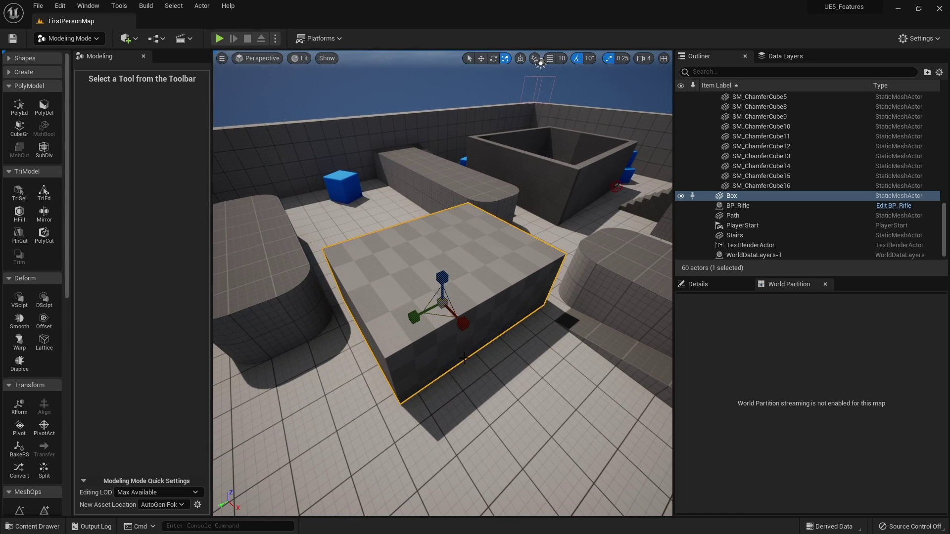
In PolyGroup Edit, offset the box's top face inward and down to form a recess with sloped sides.
key(a)
right_drag(464, 358, 514, 326)
key(w)
click(20, 107)
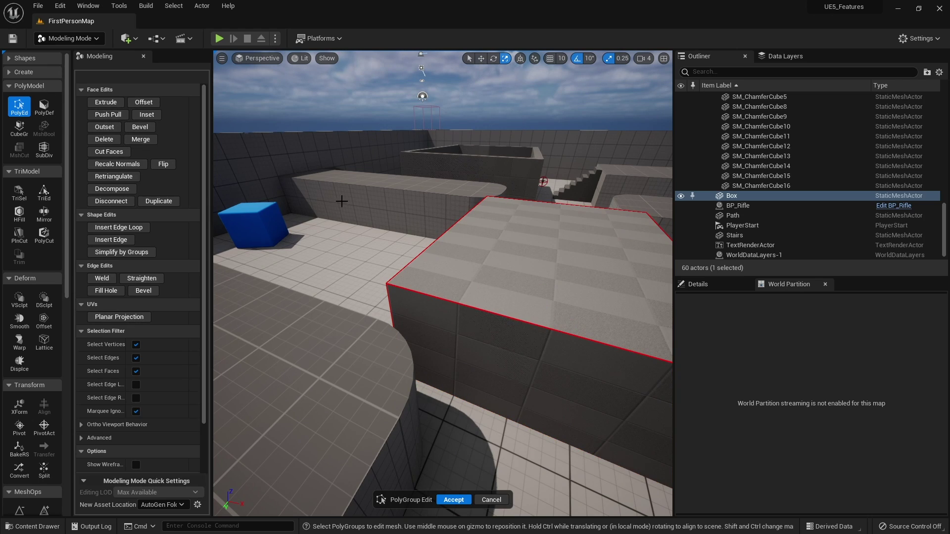
click(583, 212)
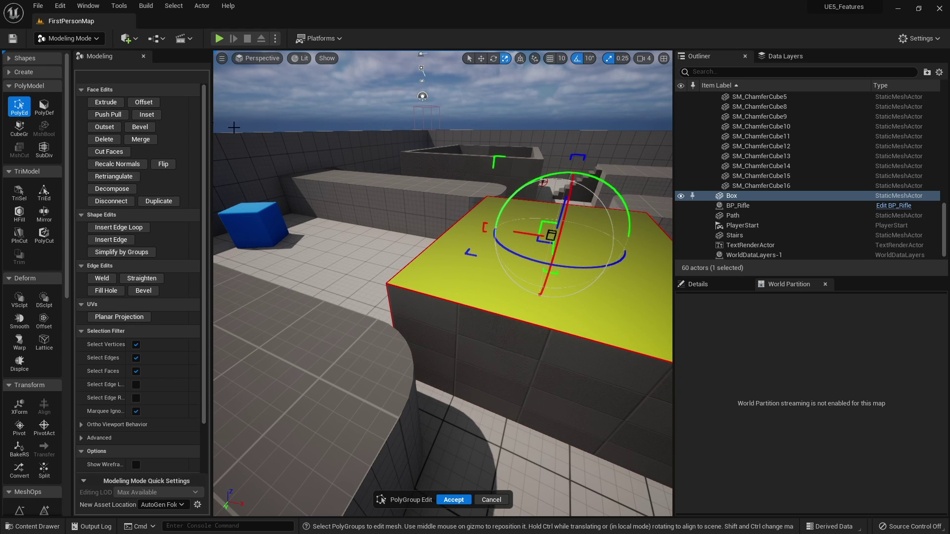
click(143, 102)
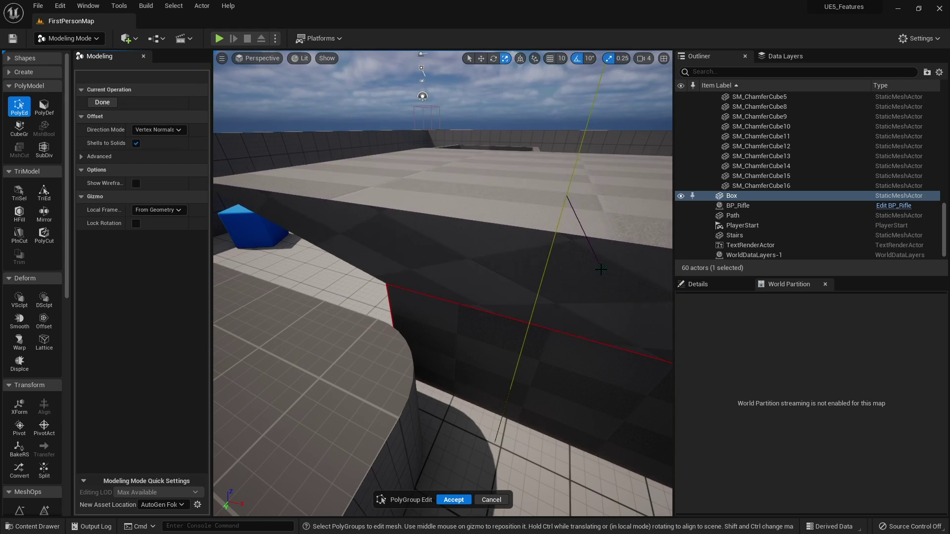
key(a)
right_drag(502, 234, 623, 208)
scroll(466, 275, down, 5)
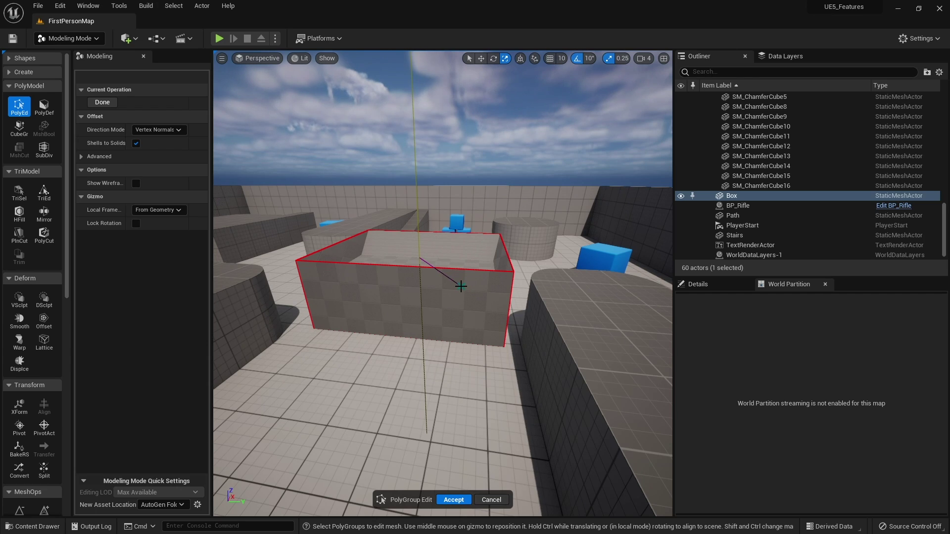
click(460, 286)
Raise the recessed top face straight up above the box's upper edges to form a tapered top.
key(d)
right_drag(445, 340, 376, 292)
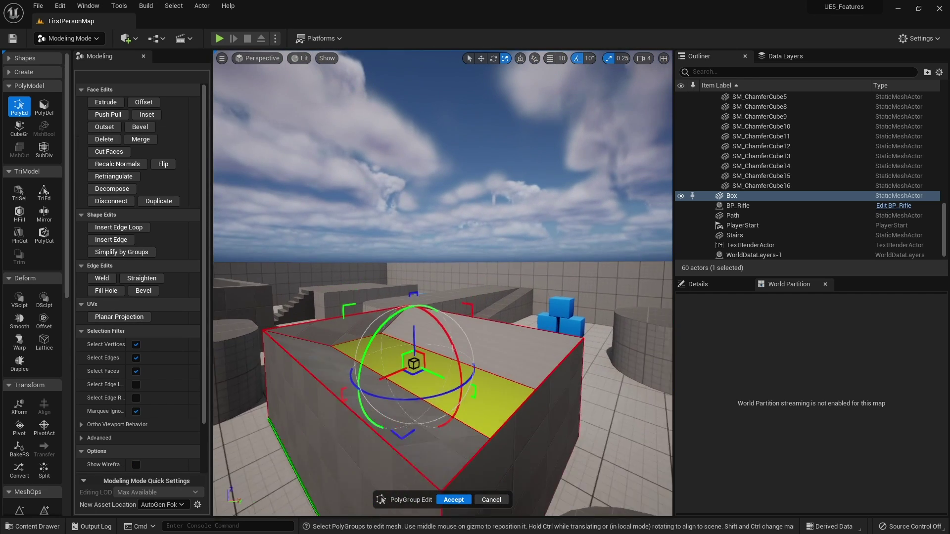
key(w)
drag(409, 337, 414, 242)
key(a)
right_drag(349, 323, 422, 328)
key(s)
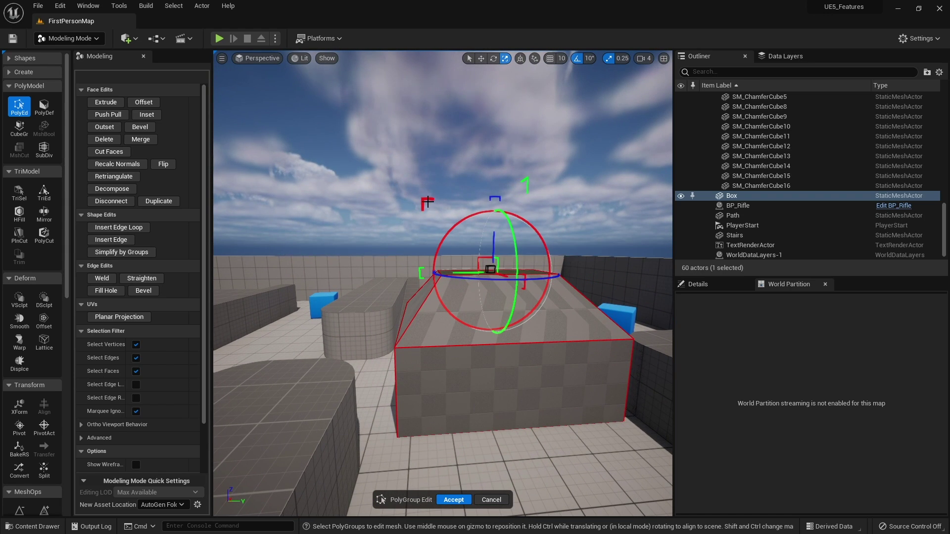
Try insetting one vertical side face of the tapered box and undo the inset.
key(w)
right_drag(500, 285, 417, 263)
key(a)
key(e)
key(s)
key(d)
key(w)
key(q)
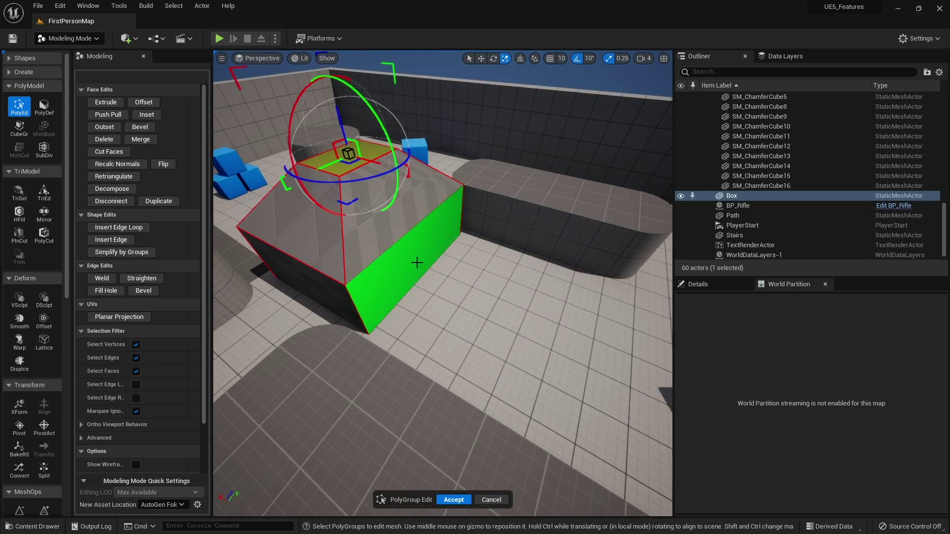
click(409, 265)
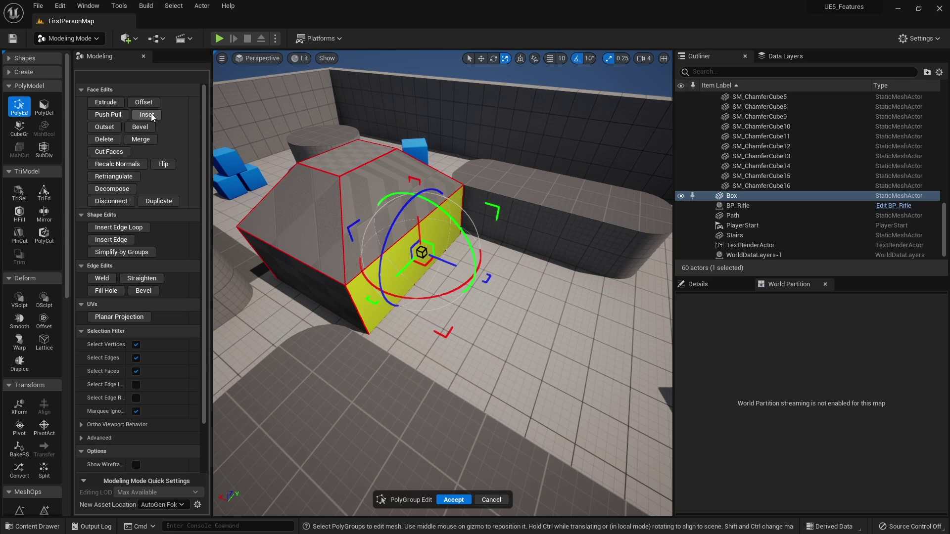
key(f)
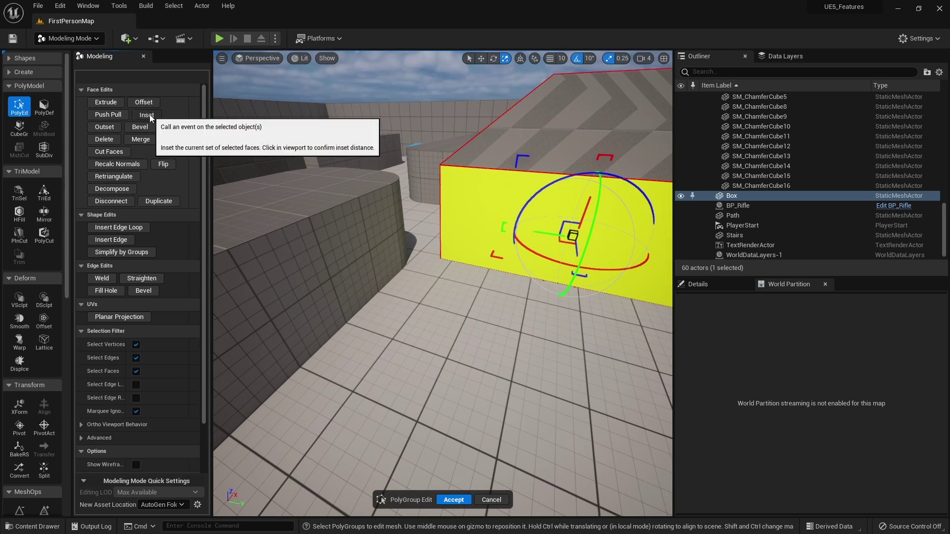
click(146, 115)
right_drag(584, 245, 580, 210)
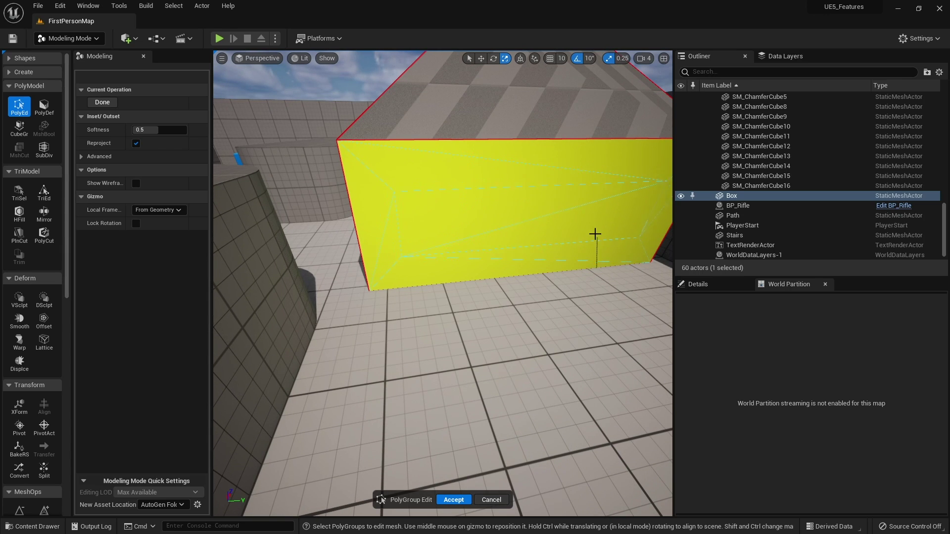
click(591, 228)
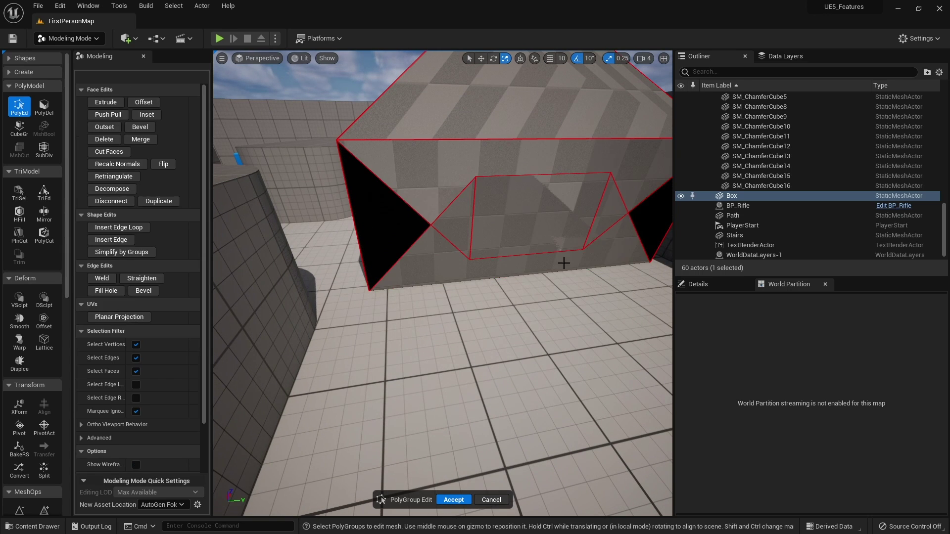
key(ctrl+z)
Inset the flat top face of the tapered box with a softness of 0.5.
right_drag(506, 236, 502, 214)
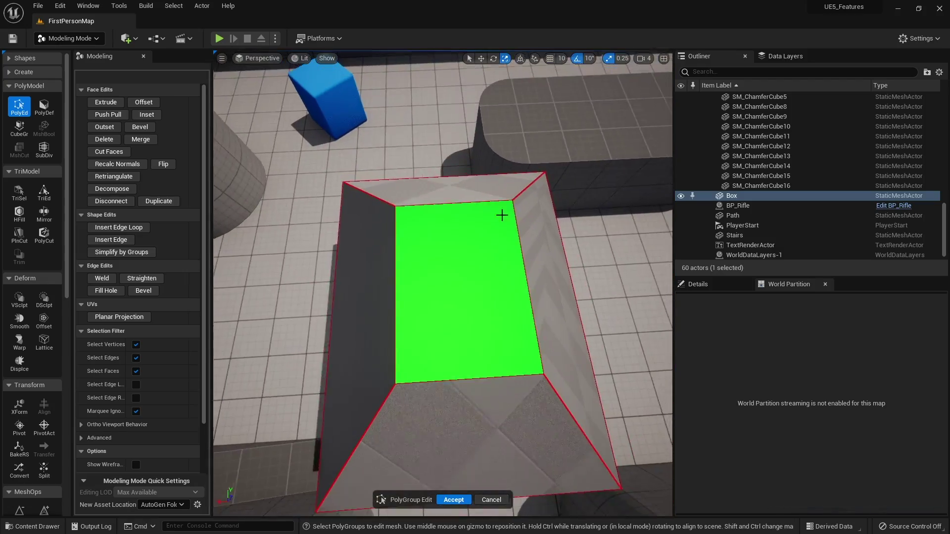
click(468, 267)
right_drag(468, 267, 475, 287)
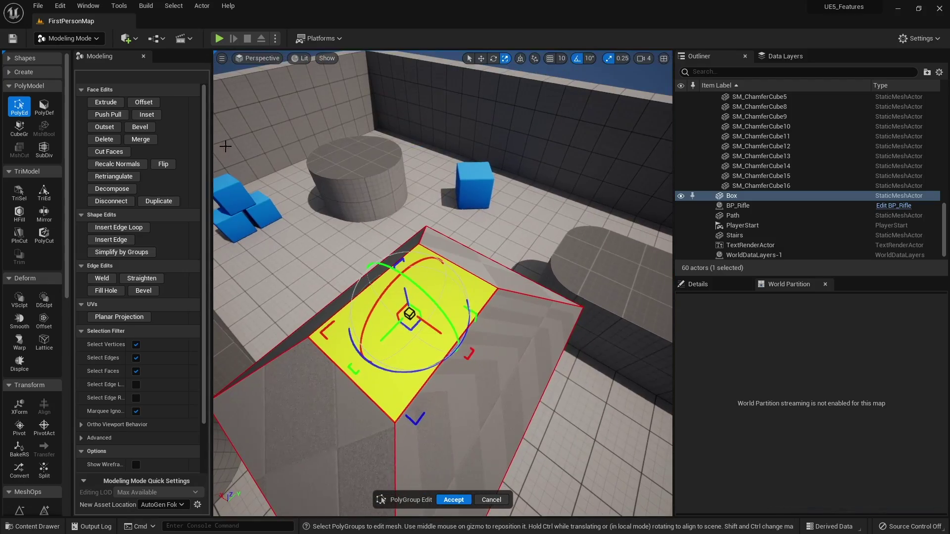
click(147, 114)
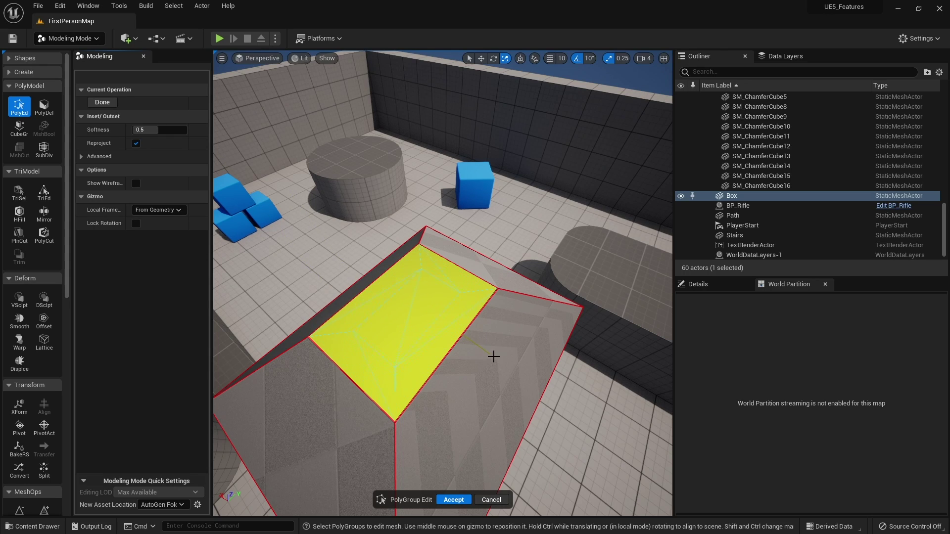
click(443, 318)
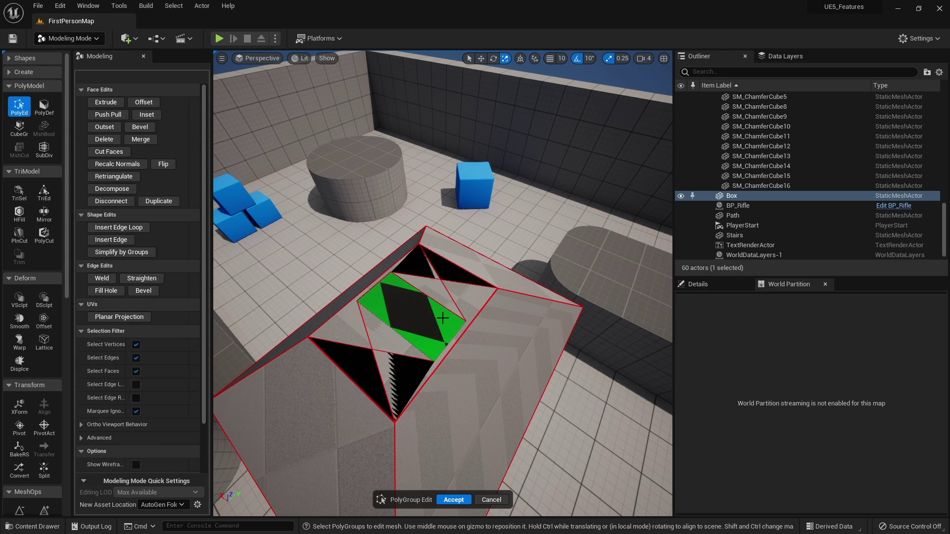
click(492, 356)
Try raising the inset top face of the tapered box, then undo the move and the earlier inset.
right_drag(466, 361, 492, 307)
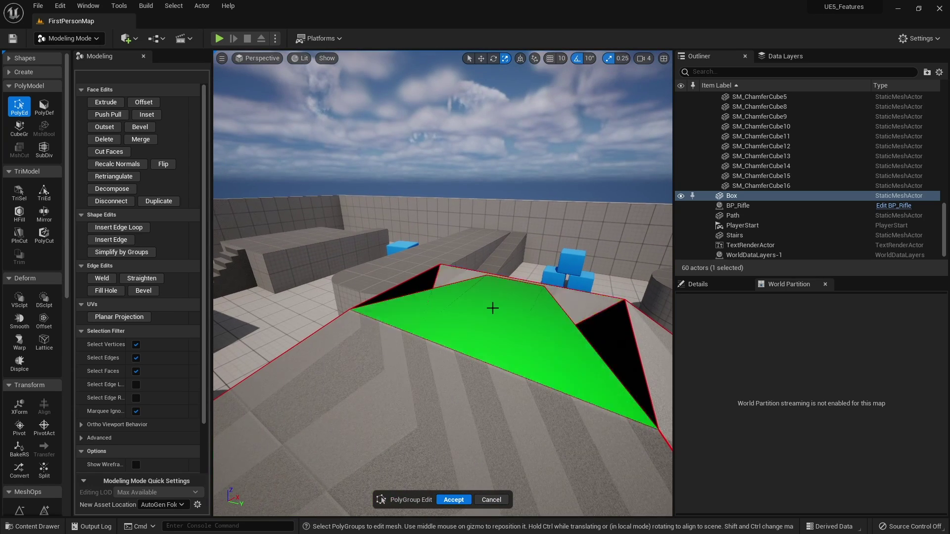
click(491, 308)
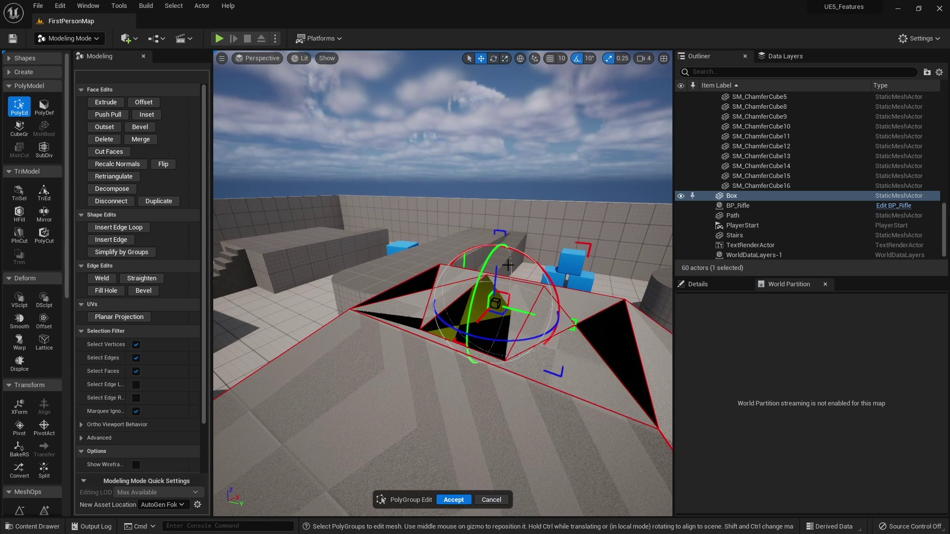
drag(497, 273, 490, 203)
key(ctrl+z)
key(ctrl+z)
key(ctrl+z)
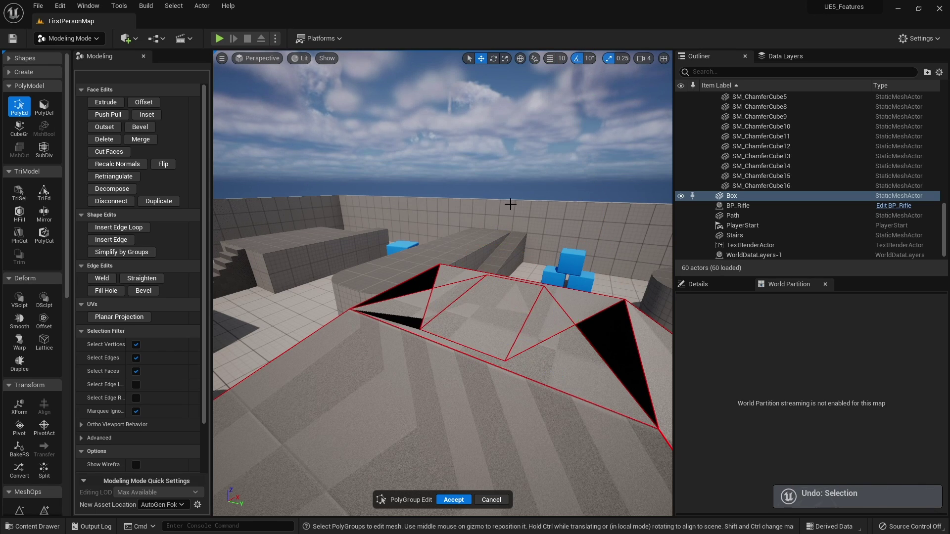
Inset the box's flat top face with a softness of 0.5, leaving a narrow border around it.
click(147, 115)
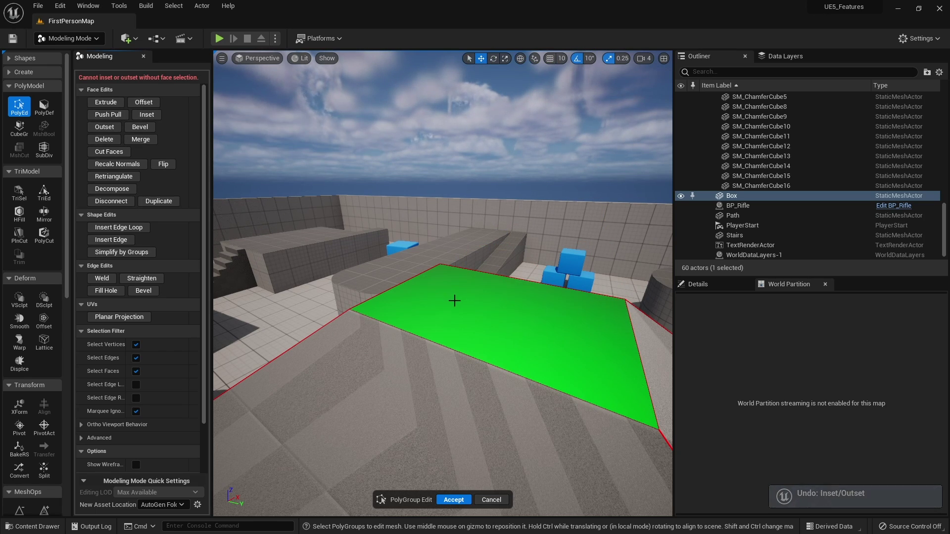
click(472, 308)
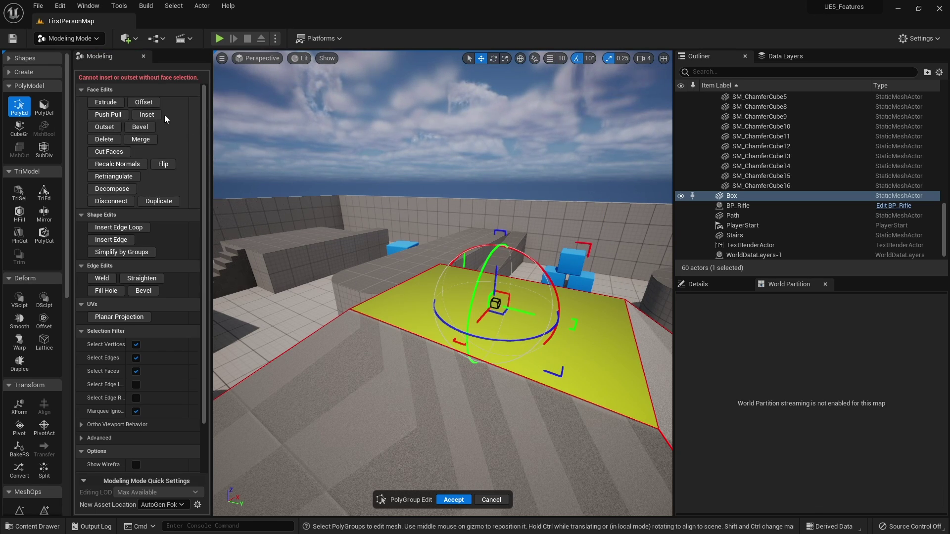
click(147, 115)
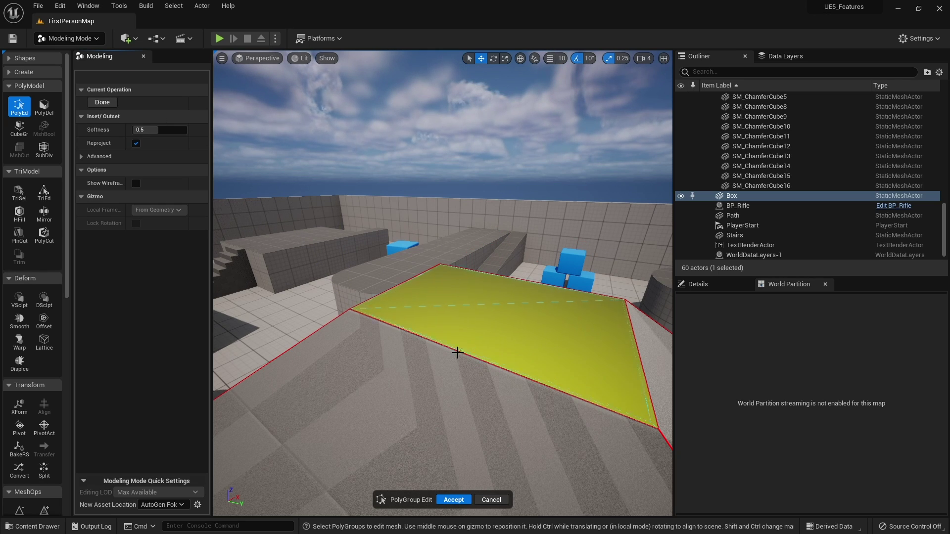
click(619, 318)
Raise the inset top face straight up to form a second, smaller tapered tier on the box.
right_drag(564, 406, 544, 337)
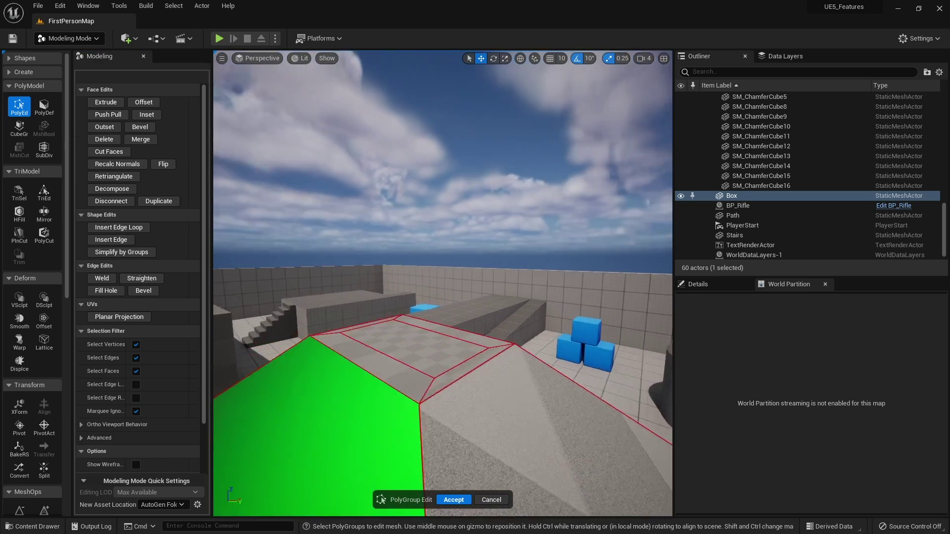
key(w)
right_drag(416, 302, 451, 296)
click(452, 295)
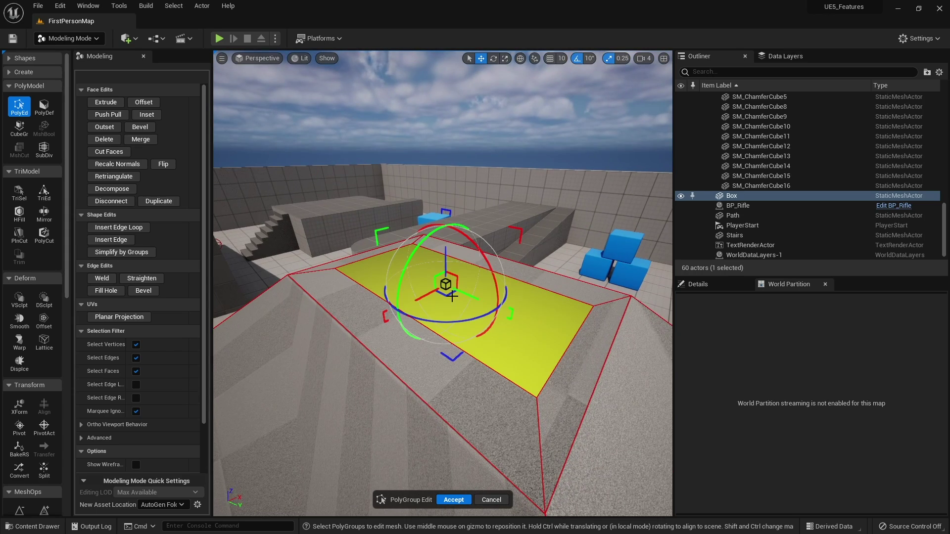
drag(447, 254, 462, 212)
right_drag(430, 306, 500, 282)
key(a)
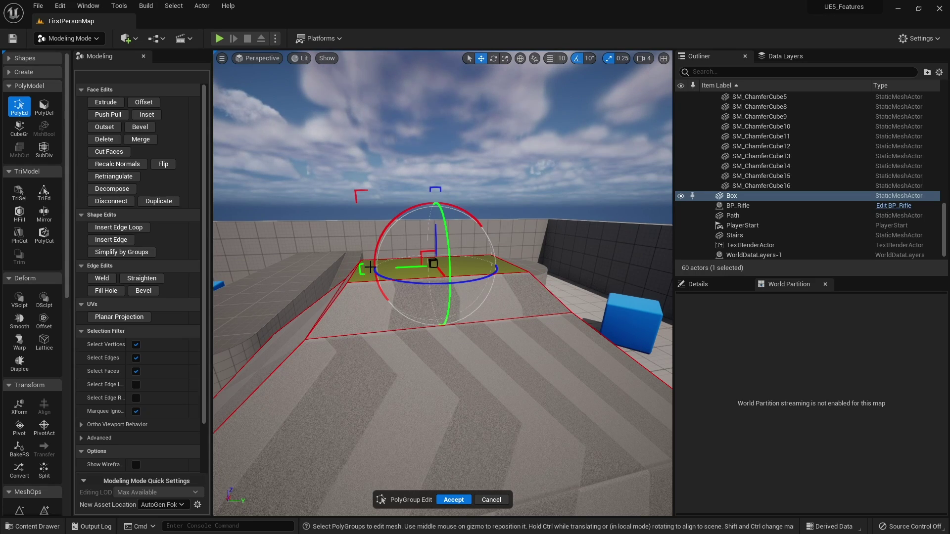
key(s)
right_drag(446, 287, 210, 166)
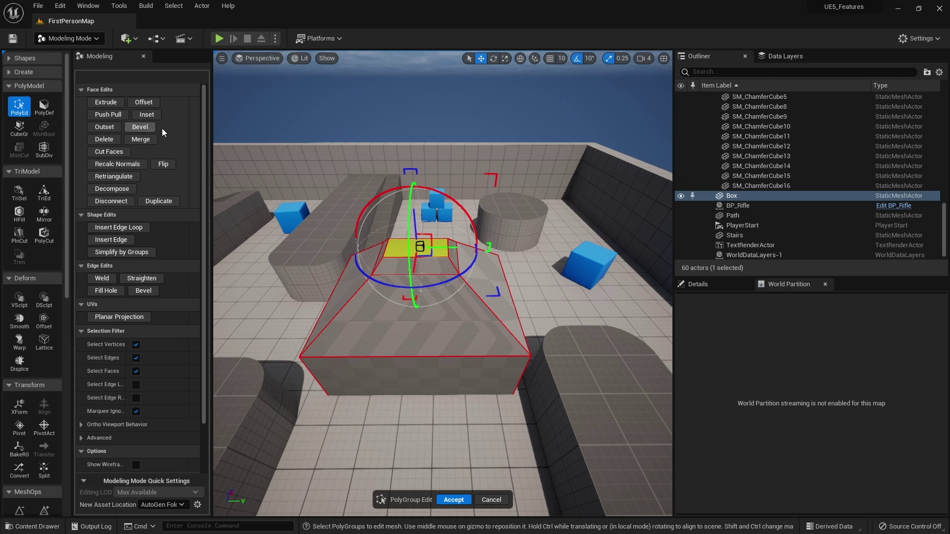
Try beveling one sloped side face with a bevel distance of 4.0 and undo the bevel.
right_drag(397, 297, 455, 341)
key(w)
key(a)
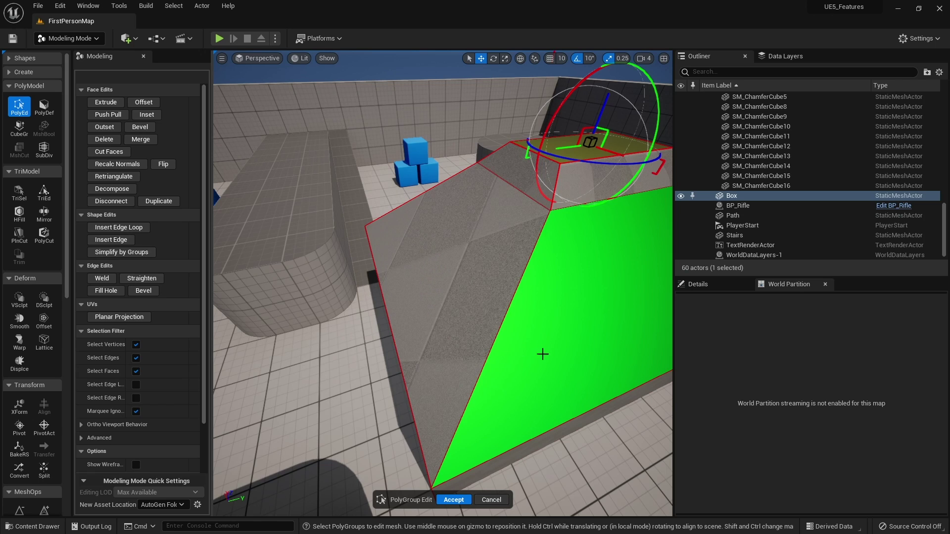
click(448, 246)
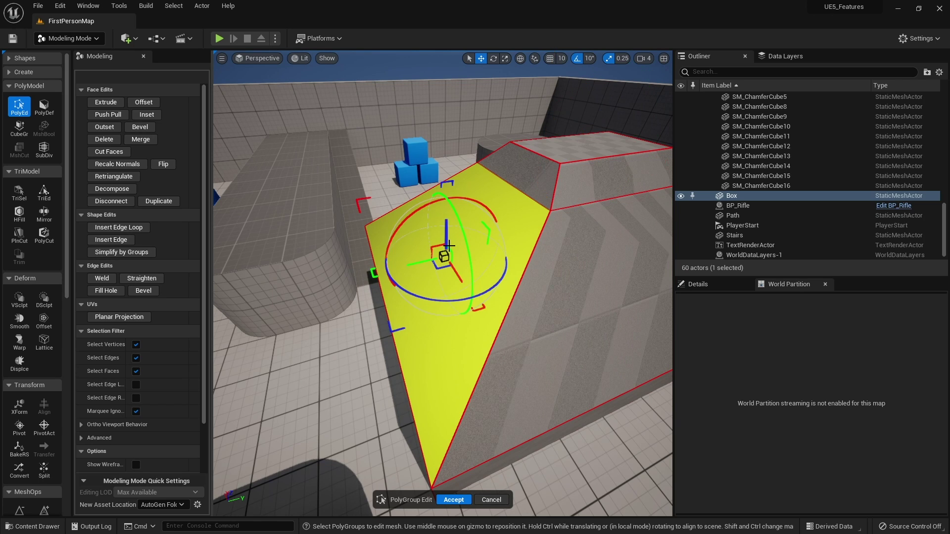
click(140, 127)
right_drag(542, 276, 542, 282)
right_drag(431, 307, 431, 308)
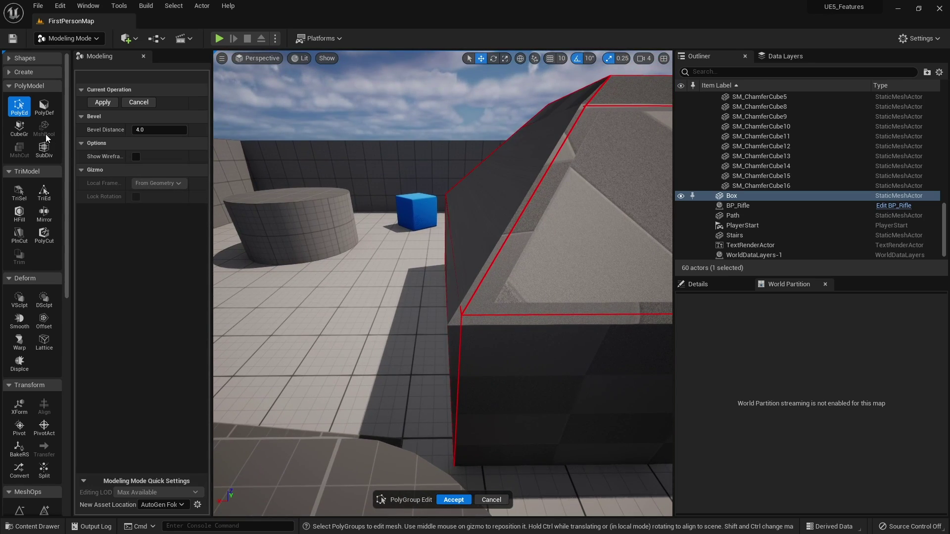
key(ctrl+z)
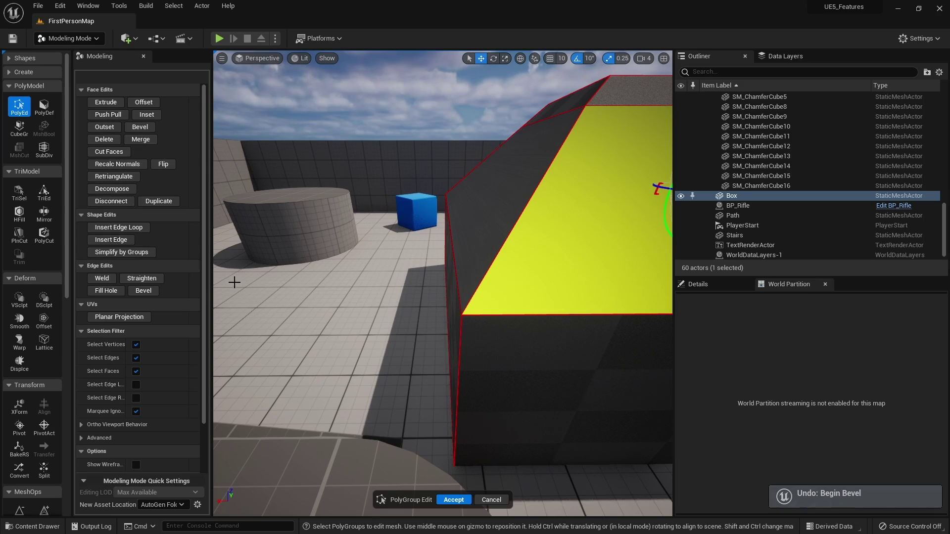
Bevel the edge between a sloped face and the vertical side below it with a bevel distance of 6.272105.
right_drag(233, 282, 233, 282)
click(467, 331)
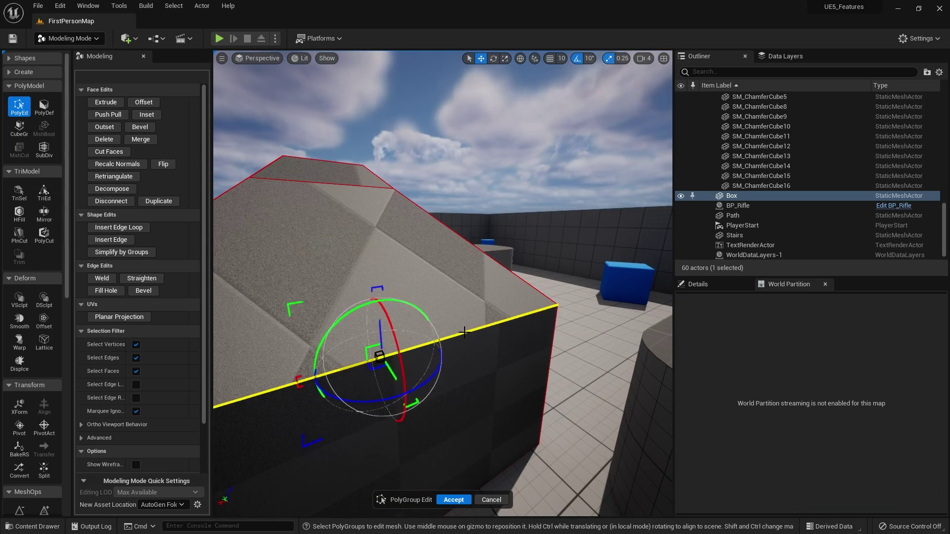
right_drag(476, 361, 475, 361)
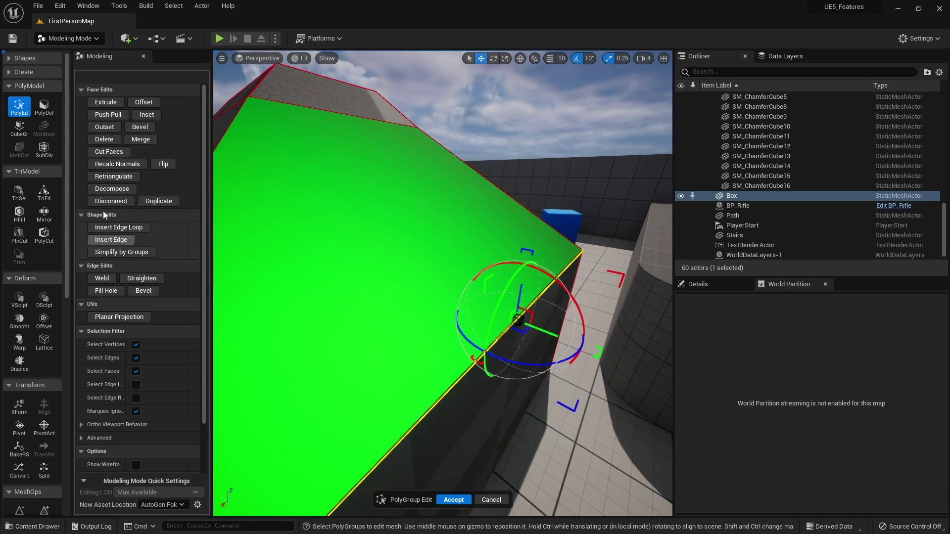
click(139, 127)
right_drag(297, 198, 297, 198)
right_drag(372, 208, 371, 208)
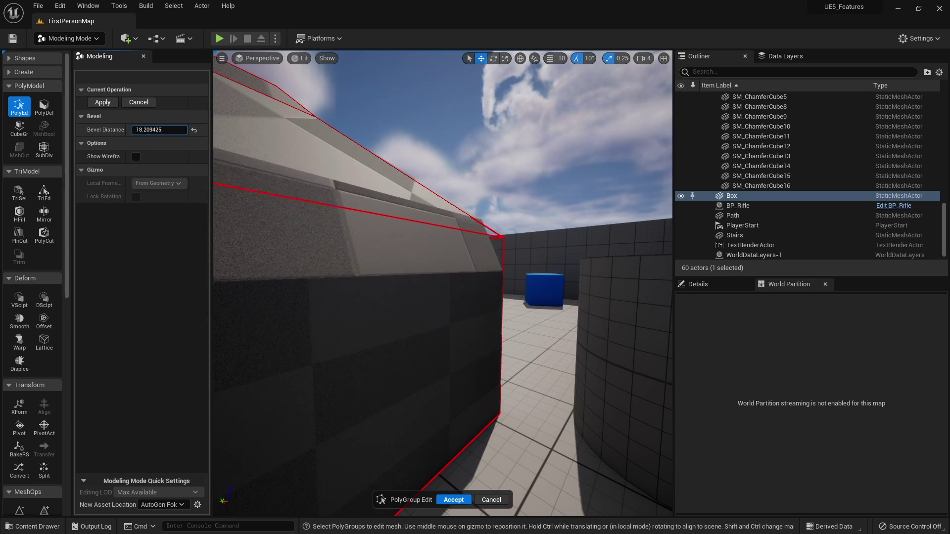
drag(158, 130, 141, 130)
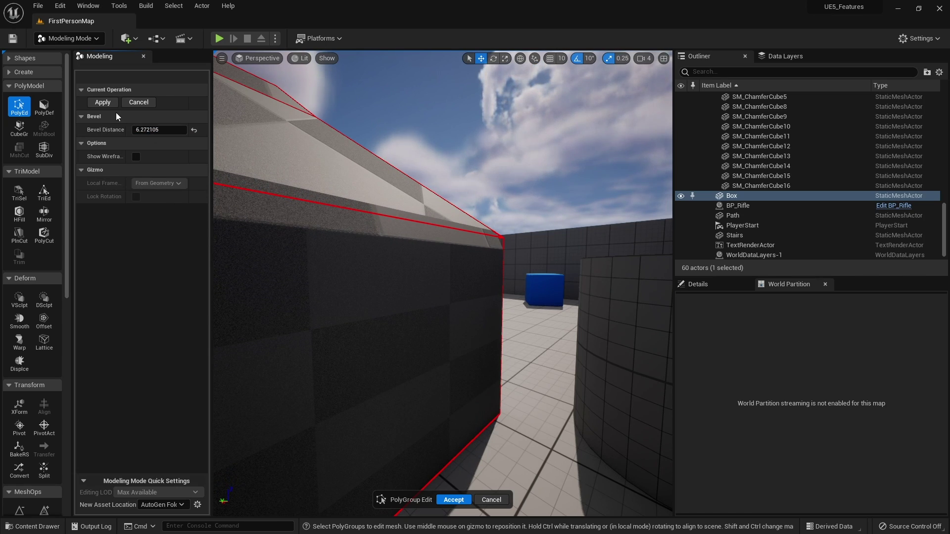
click(104, 103)
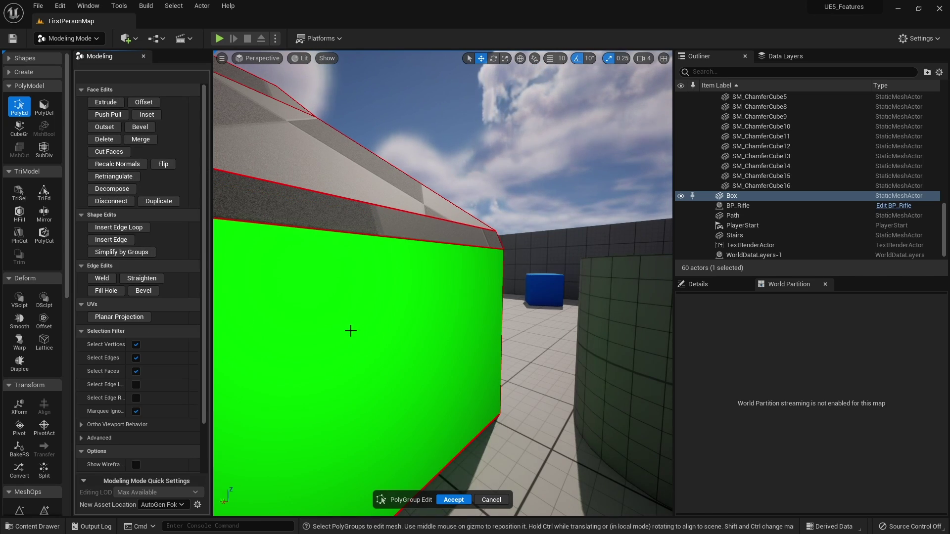
Cut the box's vertical side face diagonally across its lower corner using Cut Faces with Face Normals orientation.
right_drag(350, 331, 304, 299)
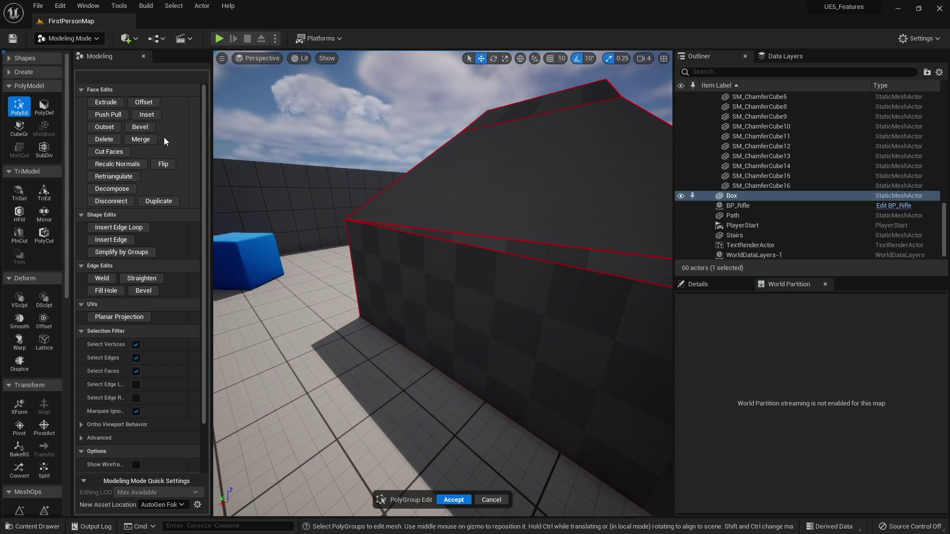
click(114, 152)
click(450, 322)
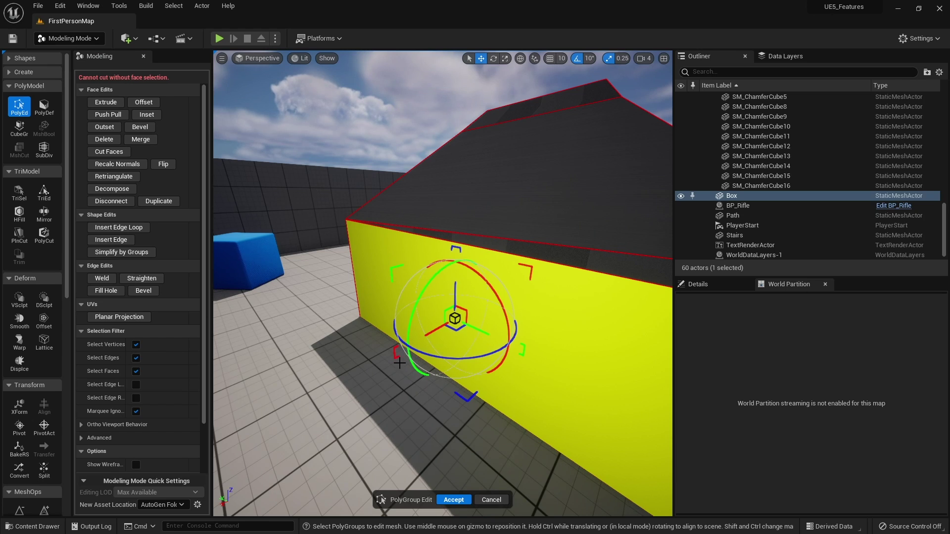
right_drag(399, 362, 445, 358)
click(116, 152)
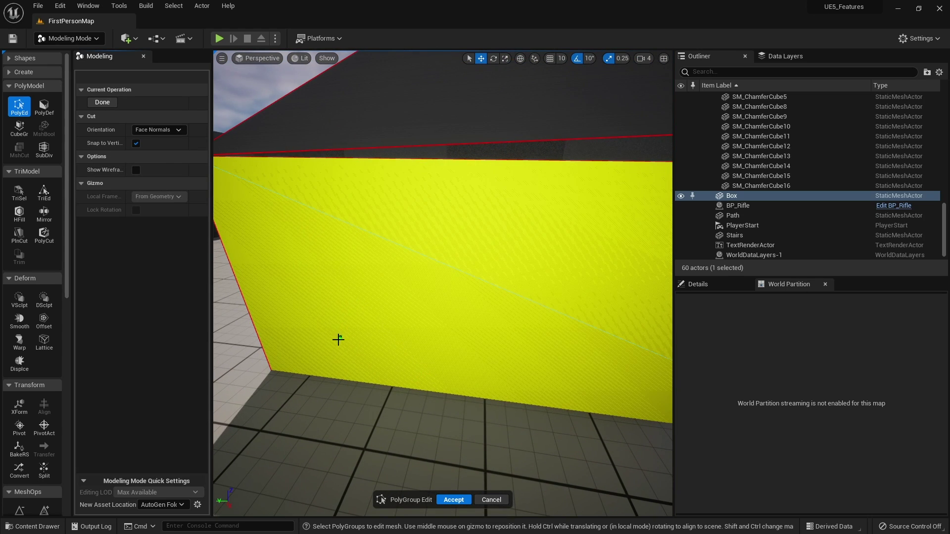
click(287, 276)
click(454, 387)
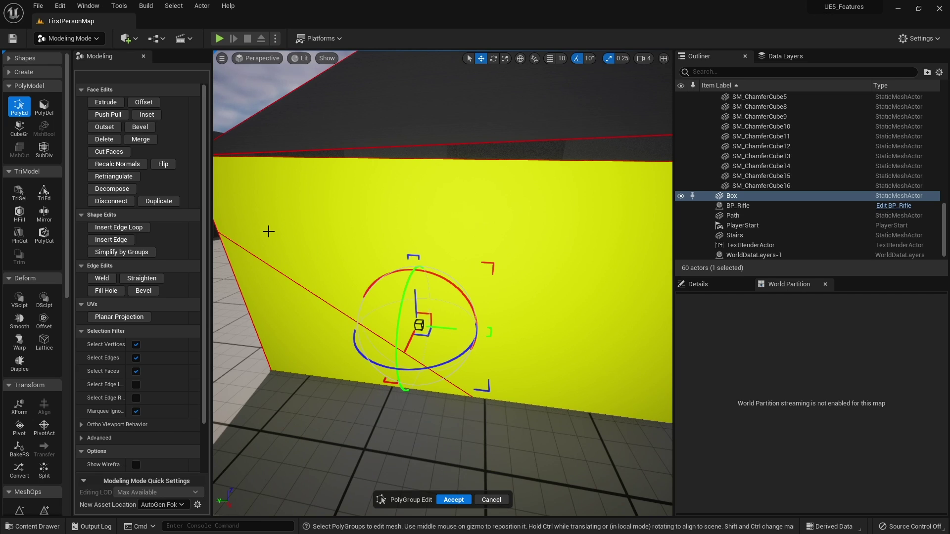
Make a second diagonal cut on the vertical side face, crossing the first cut.
right_drag(263, 288, 307, 317)
right_drag(423, 398, 435, 371)
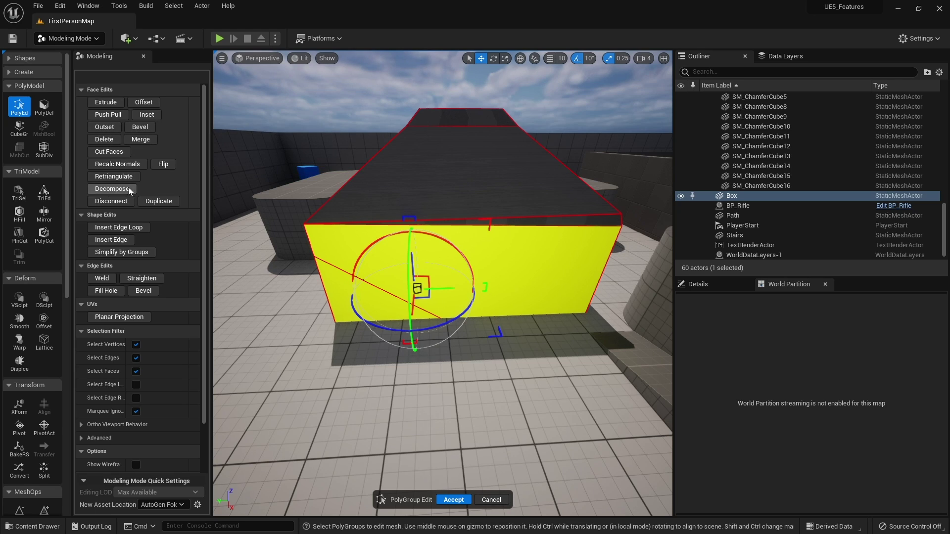
mouse_move(448, 317)
right_down()
mouse_move(448, 356)
mouse_move(436, 306)
right_up()
click(110, 153)
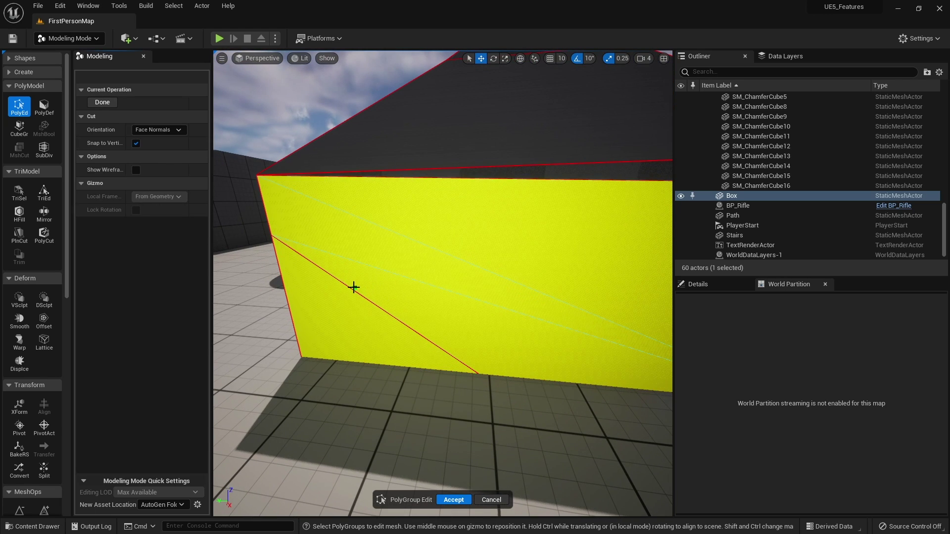
click(404, 218)
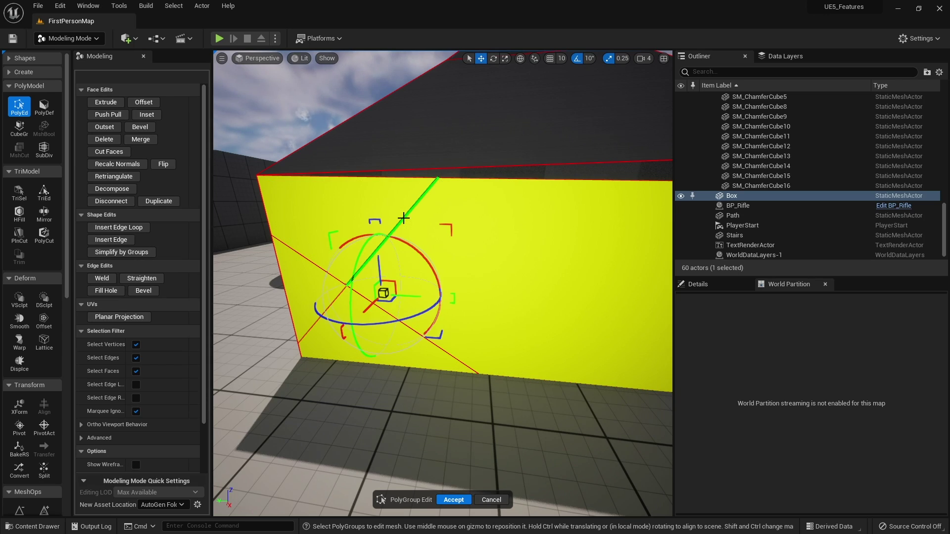
Add two more diagonal cuts to the vertical side face to enclose a diamond-shaped face.
click(121, 152)
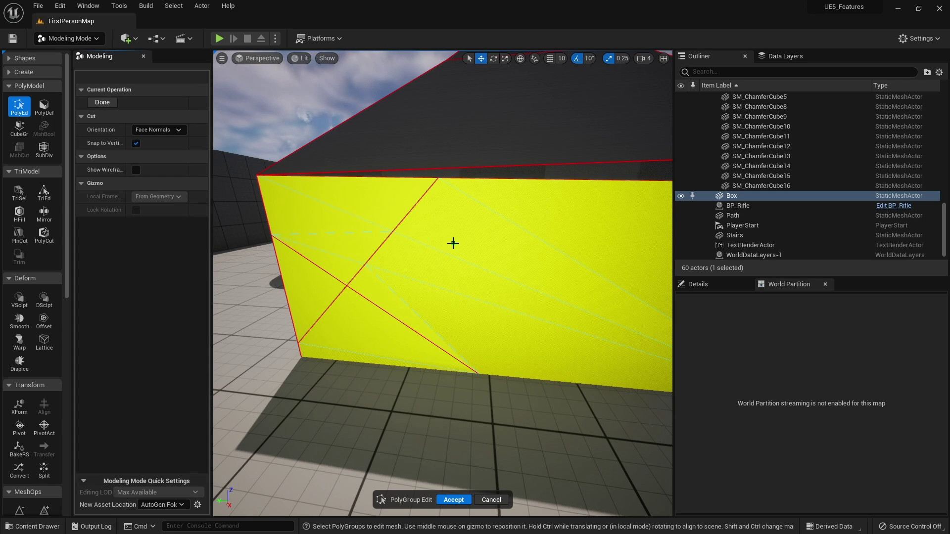
click(413, 224)
click(594, 372)
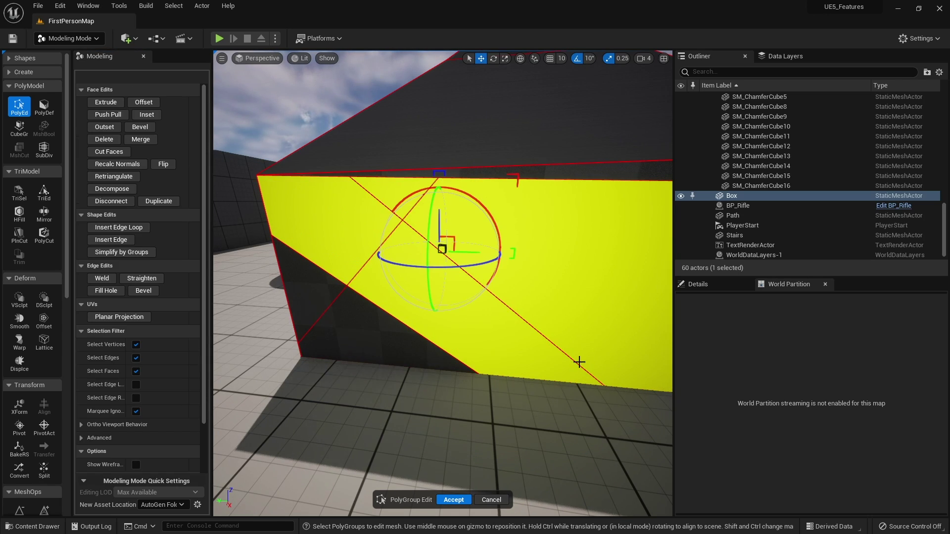
click(110, 152)
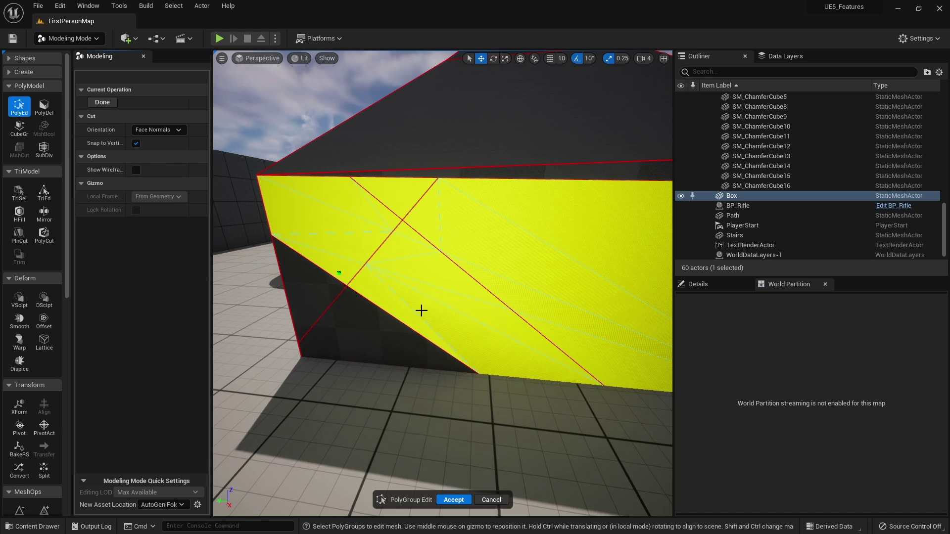
click(448, 339)
click(508, 255)
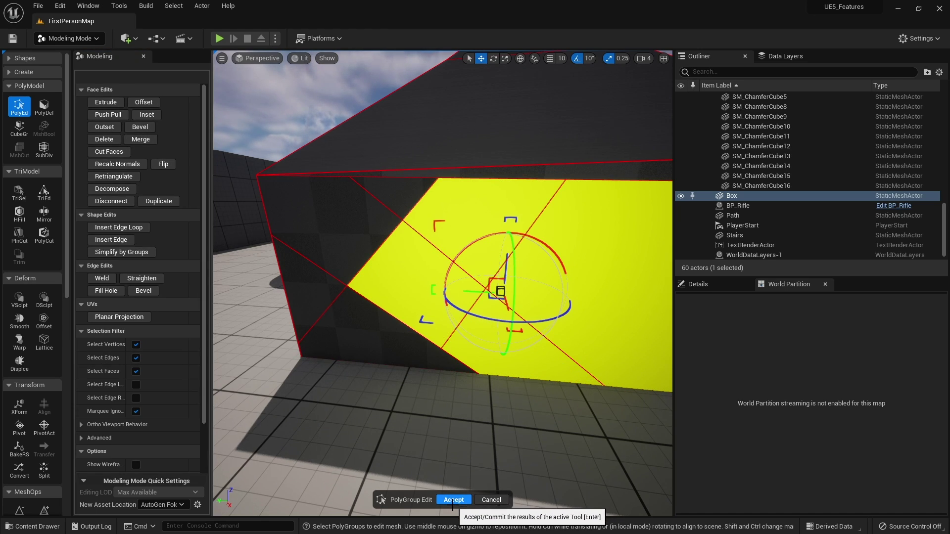
Commit the face cuts and reopen the box in PolyGroup Edit with the diamond-shaped side face selected.
click(455, 499)
key(Escape)
click(407, 258)
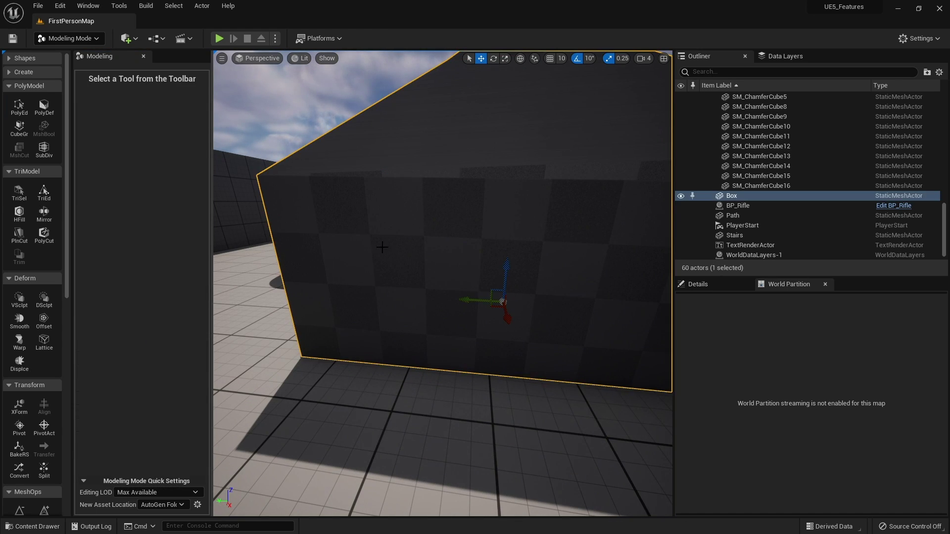
click(19, 194)
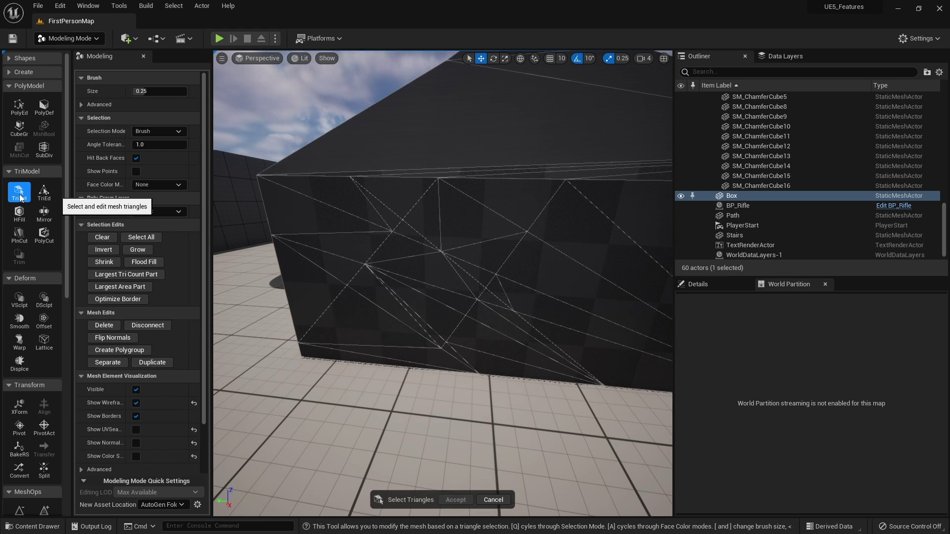
click(20, 106)
click(448, 280)
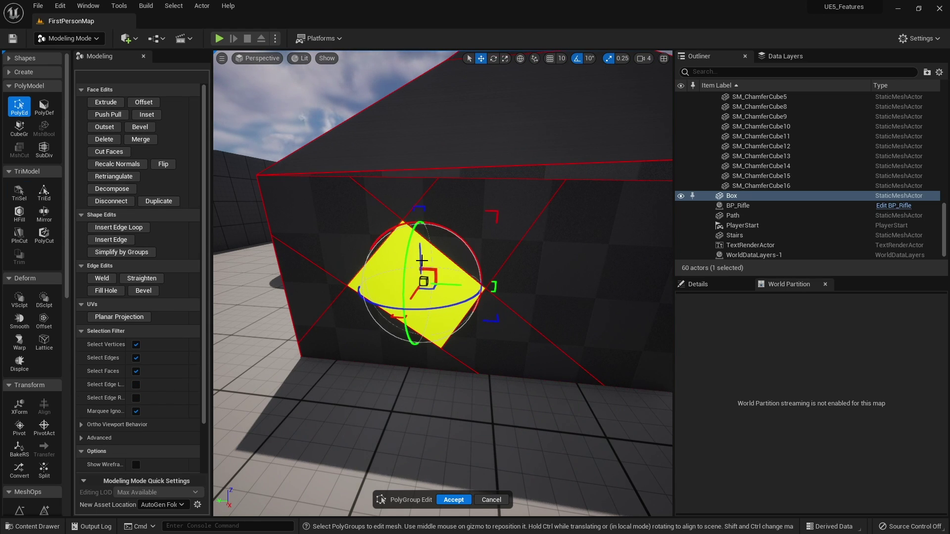
Try deleting the diamond-shaped face, look through the opening into the box, and undo the deletion.
click(104, 141)
key(w)
right_drag(489, 316, 484, 369)
key(s)
key(w)
key(ctrl+z)
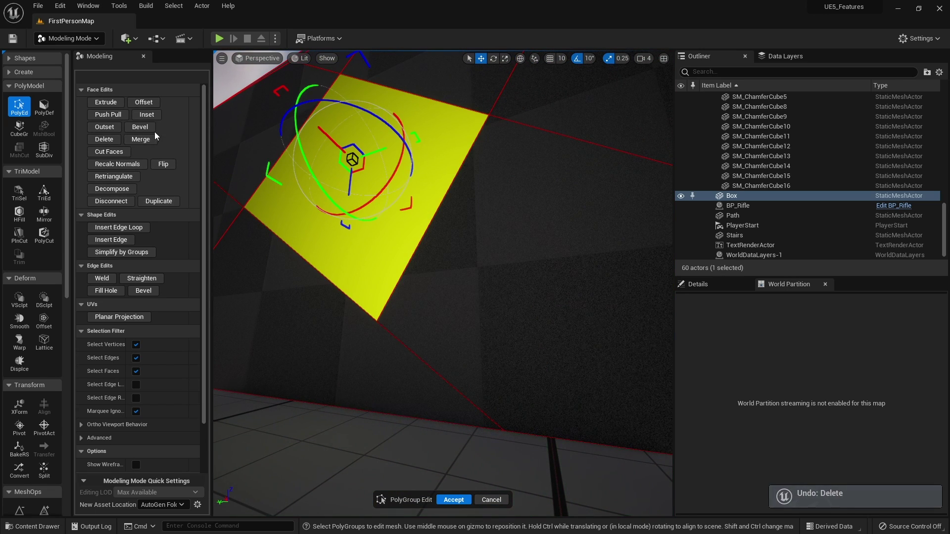
Extrude the diamond-shaped side face inward along the selection normal to form a recess in the box.
click(106, 102)
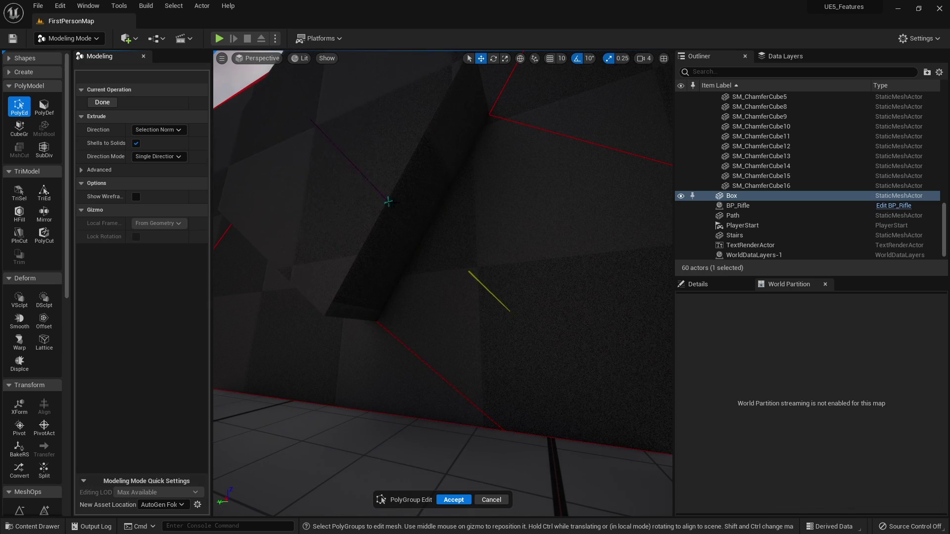
click(447, 286)
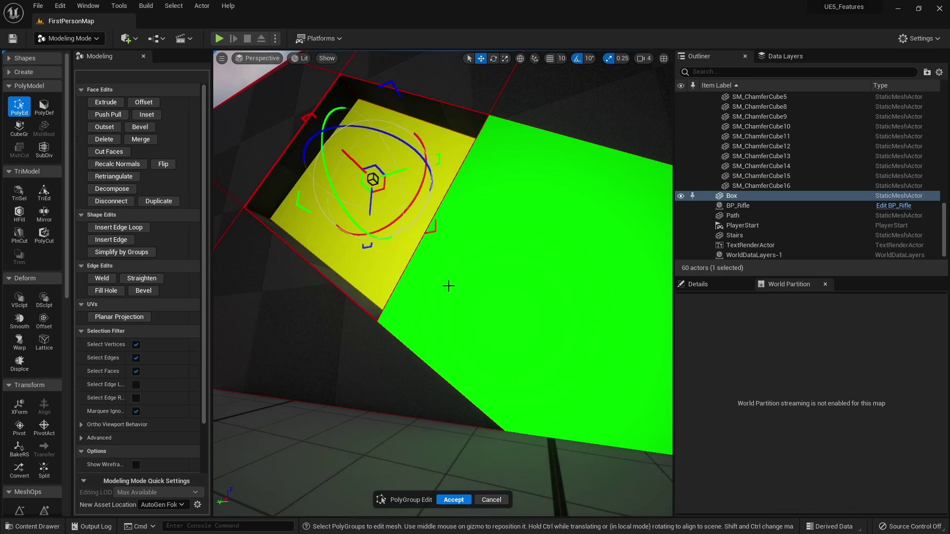
right_drag(448, 286, 487, 285)
key(a)
key(s)
mouse_move(434, 316)
right_down()
mouse_move(465, 356)
mouse_move(434, 316)
right_up()
key(w)
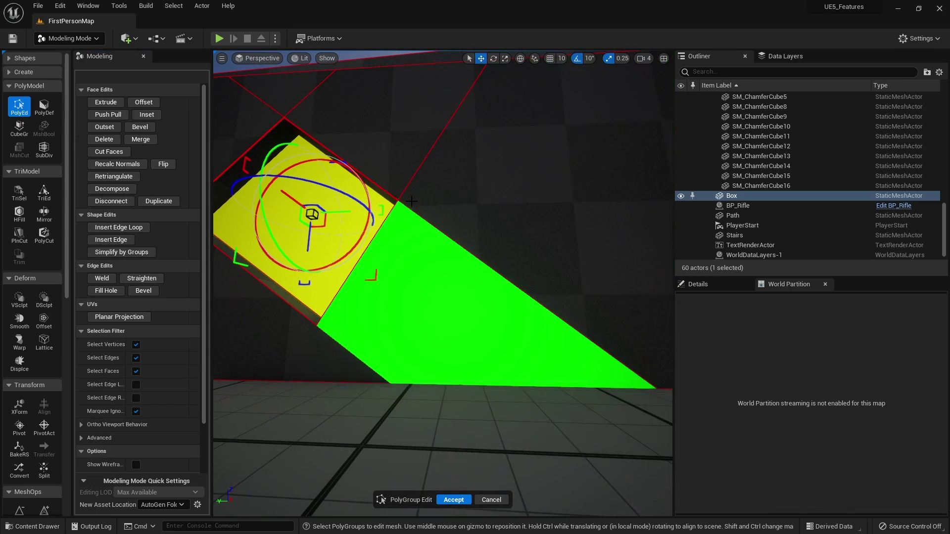
Try to insert an edge loop across the upper edge of the box's plain side wall with Plane Cut.
right_drag(413, 265, 499, 262)
key(s)
key(w)
key(s)
right_drag(442, 267, 515, 267)
key(w)
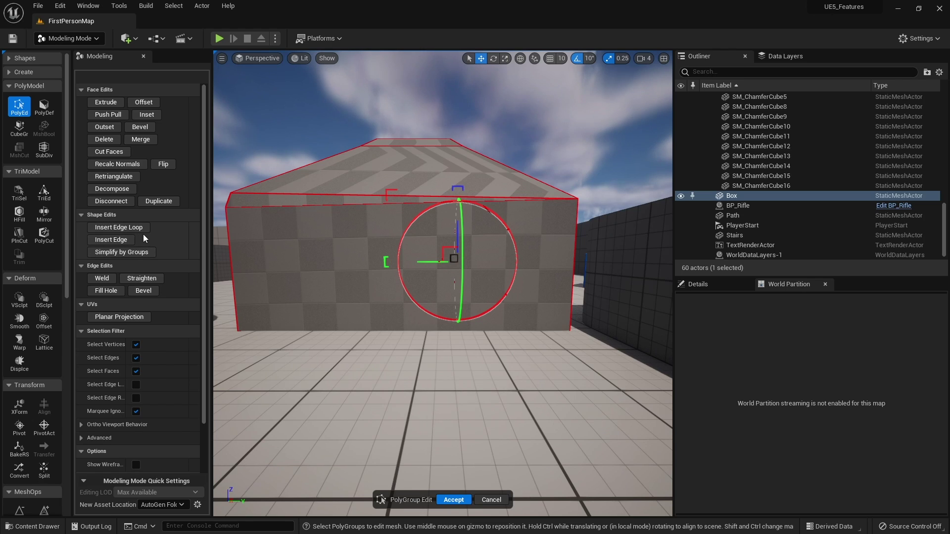
right_drag(303, 272, 343, 247)
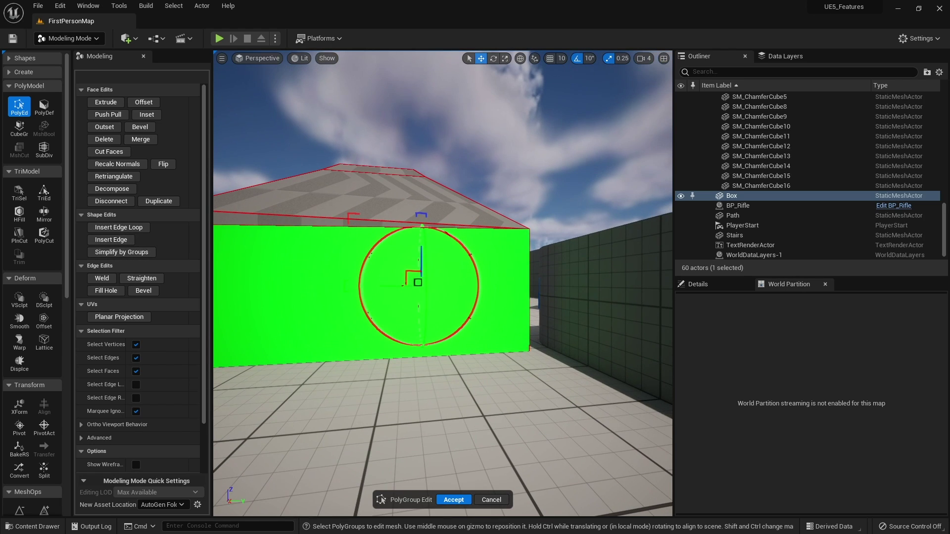
click(119, 227)
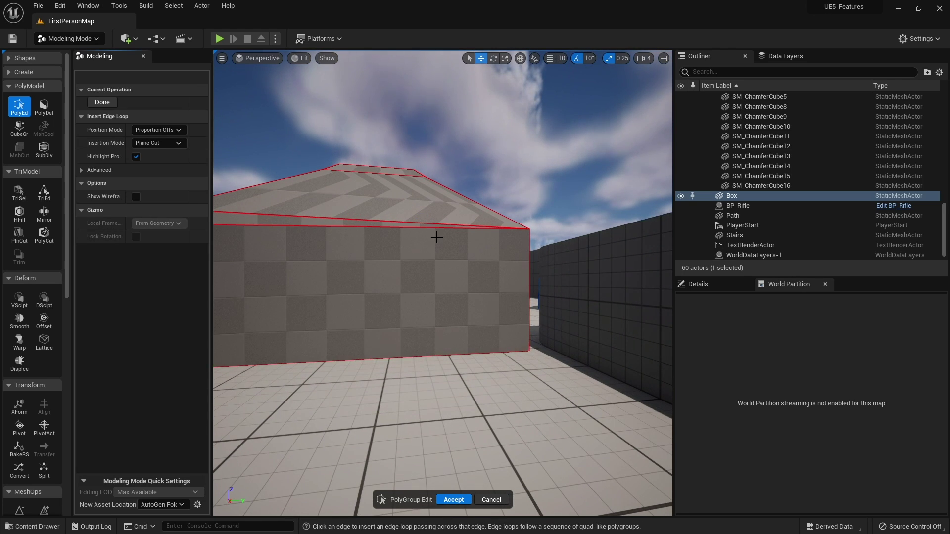
right_drag(424, 254, 424, 255)
click(437, 221)
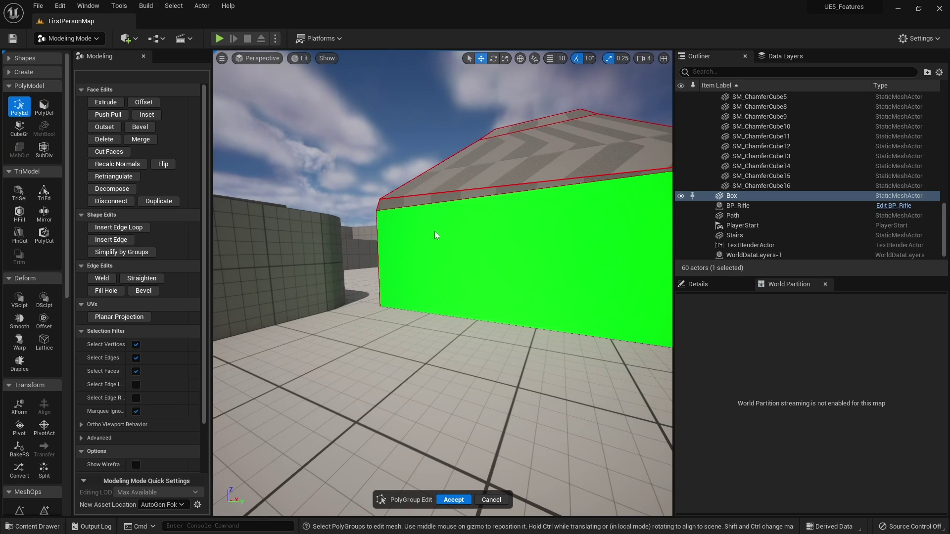
Undo the earlier PolyGroup edits back to the flat-topped box and reselect the box.
key(ctrl+z)
key(ctrl+z)
key(ctrl+z)
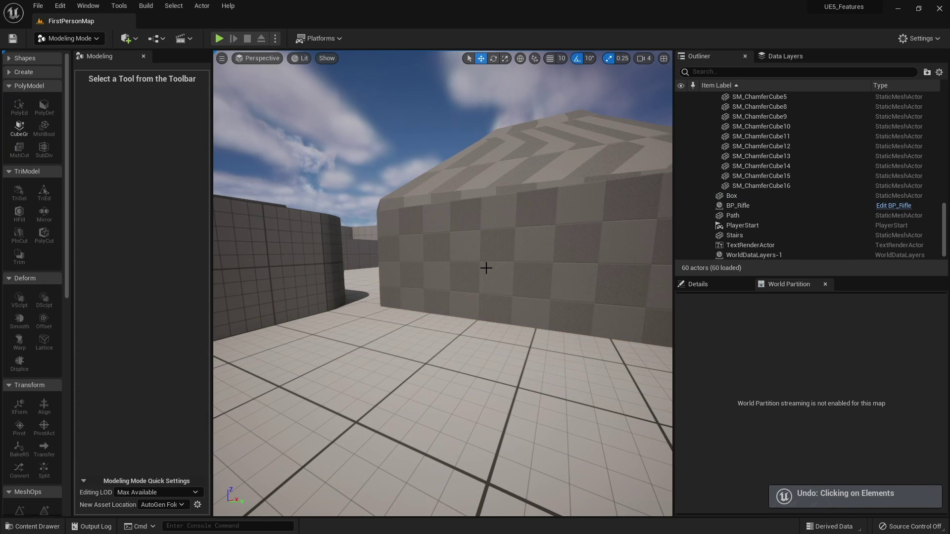
right_drag(478, 279, 478, 272)
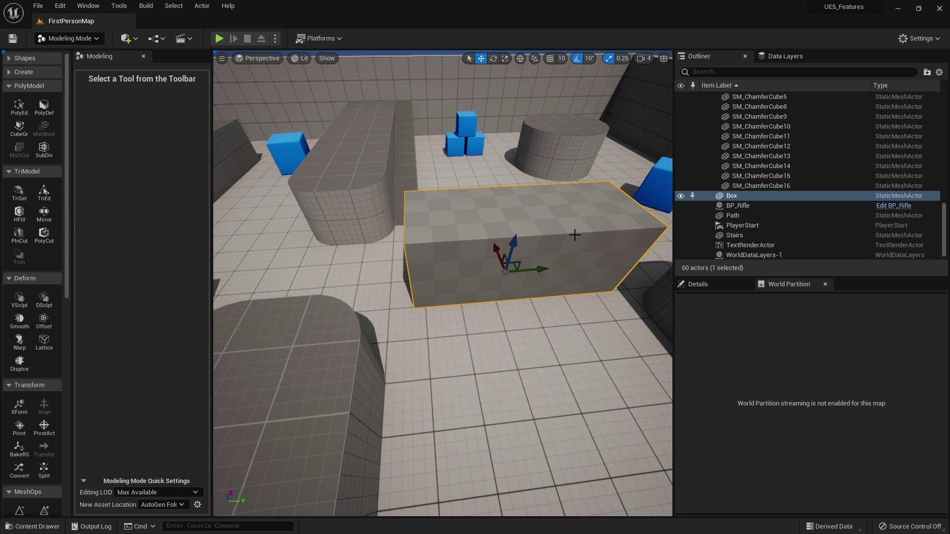
Open the box in PolyGroup Edit and insert two Plane Cut edge loops that divide its length into three sections.
click(20, 108)
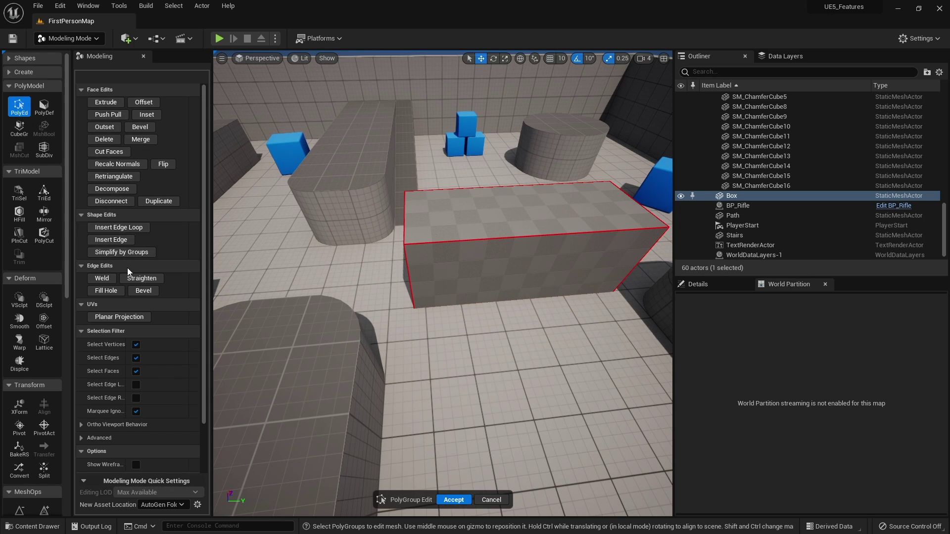
click(112, 227)
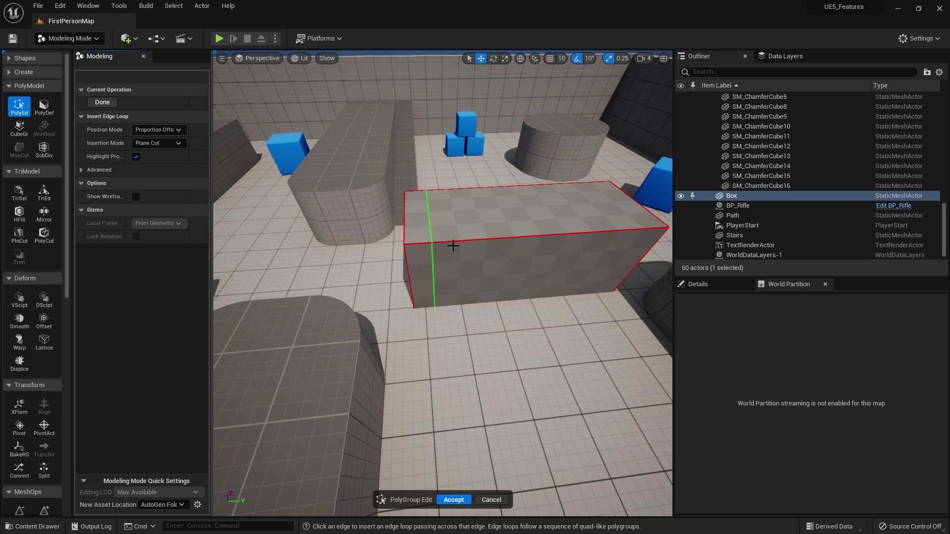
click(519, 237)
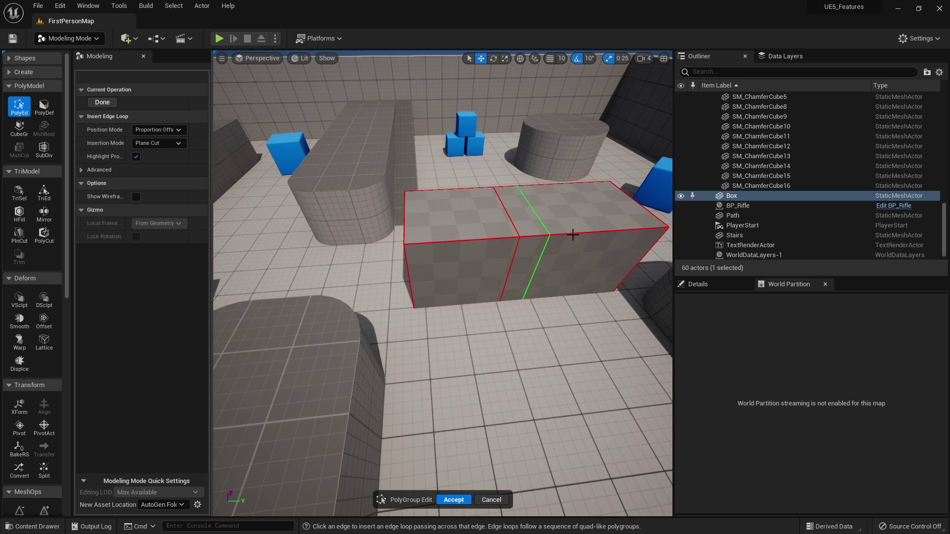
click(605, 231)
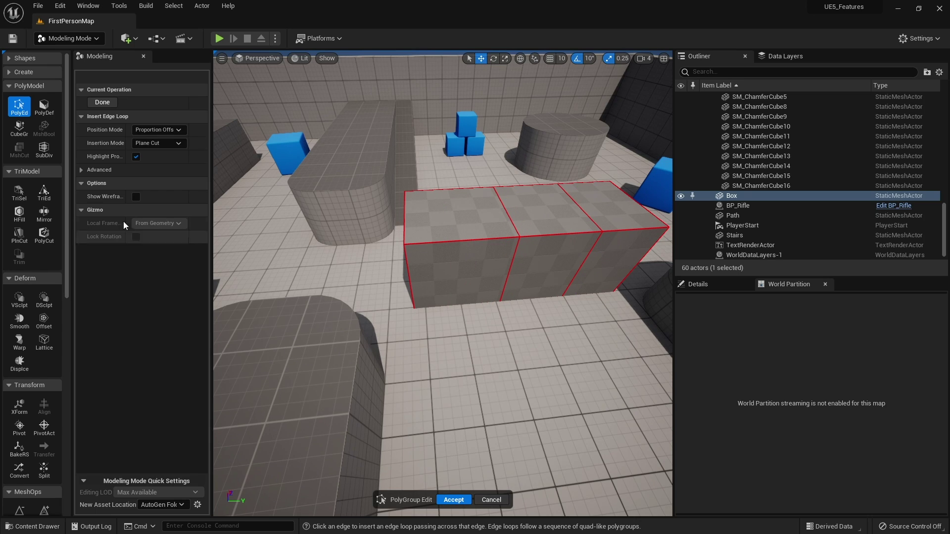
click(99, 103)
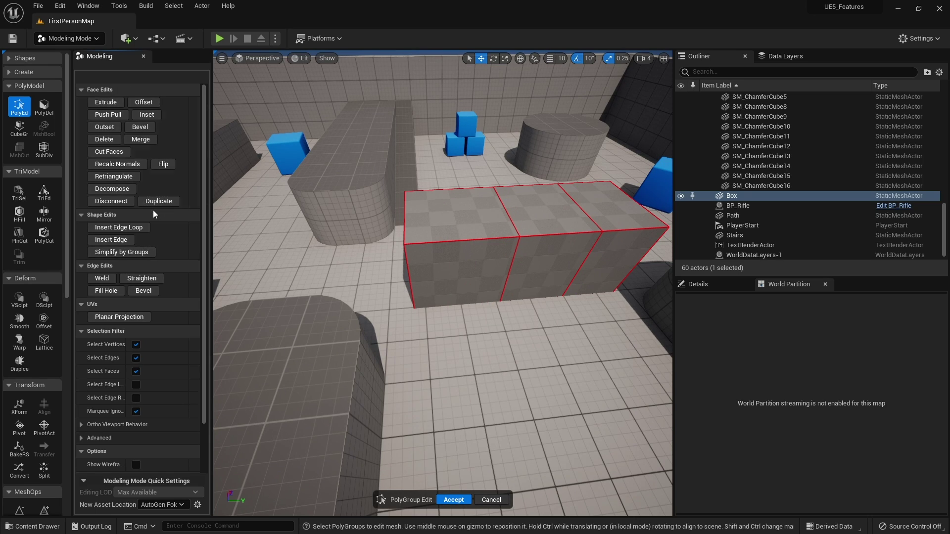
Try inserting a lengthwise edge across the end section of the top face, and undo it.
click(109, 240)
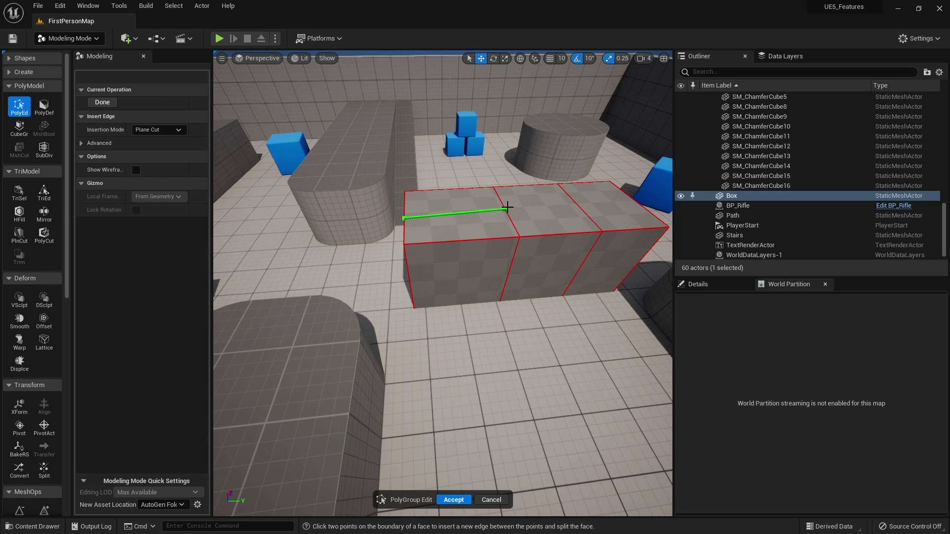
right_drag(511, 220, 445, 326)
right_drag(511, 277, 505, 253)
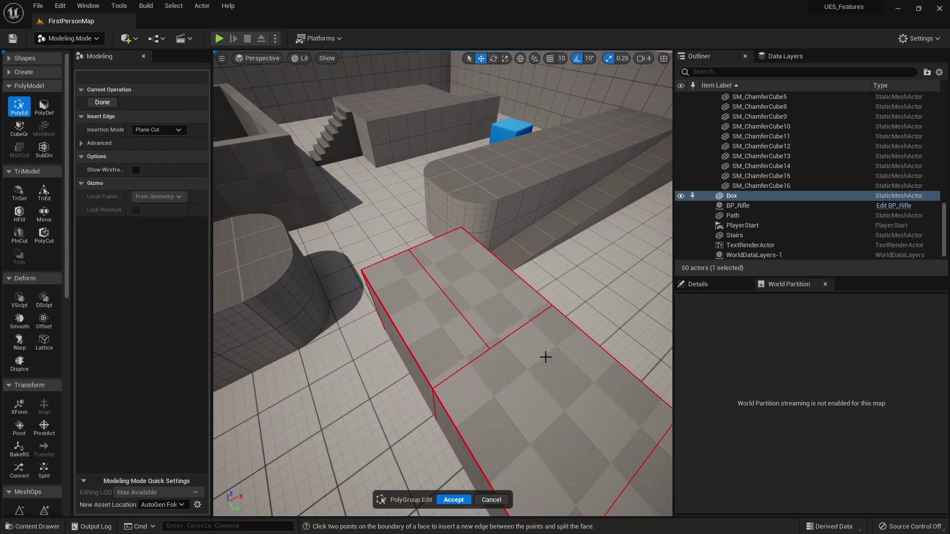
right_drag(502, 340, 411, 305)
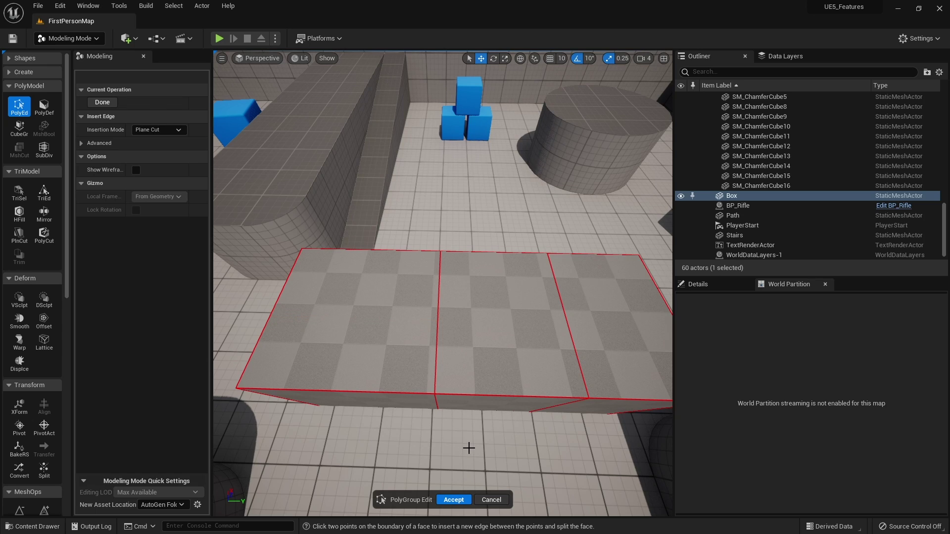
key(ctrl+z)
Finish the edge insertion, select the middle section of the top face, and try to weld it.
click(92, 102)
click(464, 328)
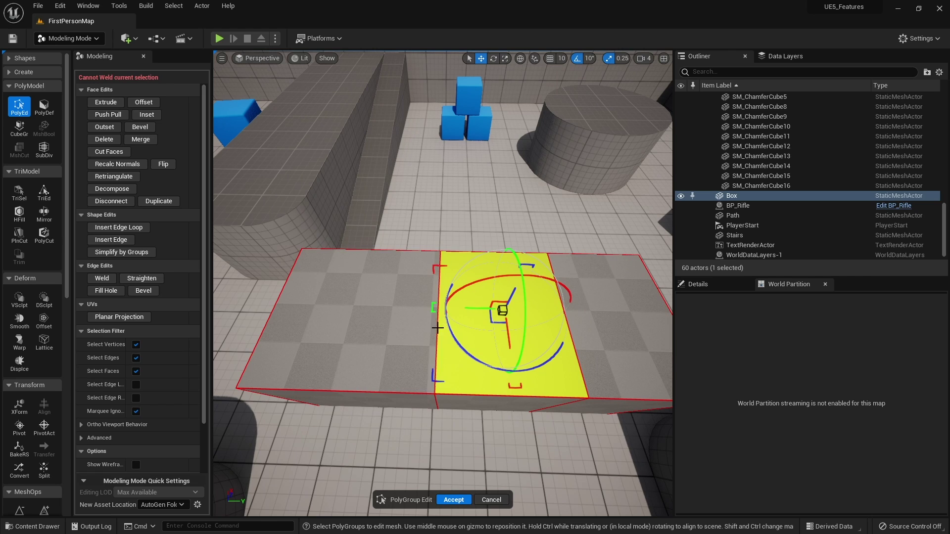
right_drag(438, 328, 549, 277)
alt+drag(495, 324, 361, 285)
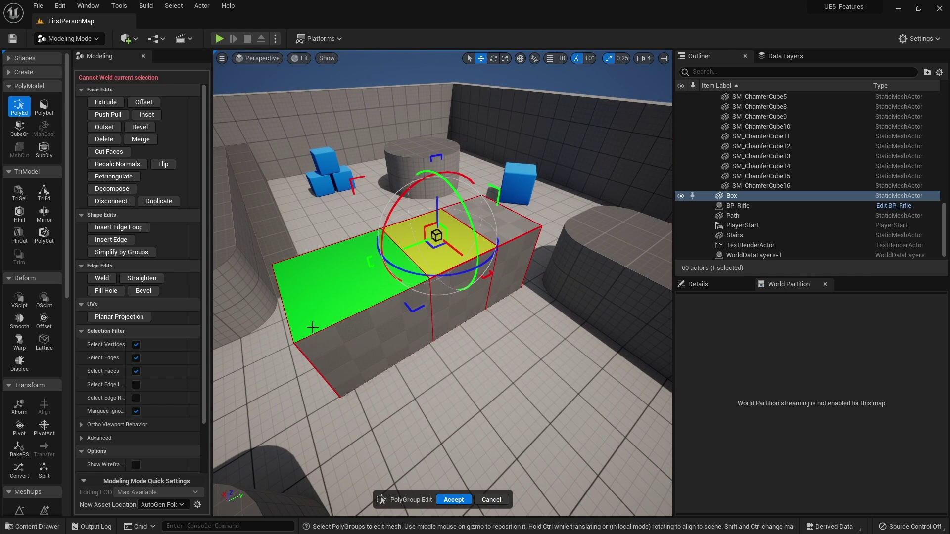
Switch the box to PolyGroup Deform and move the top corner at its end face.
click(44, 115)
scroll(318, 235, up, 5)
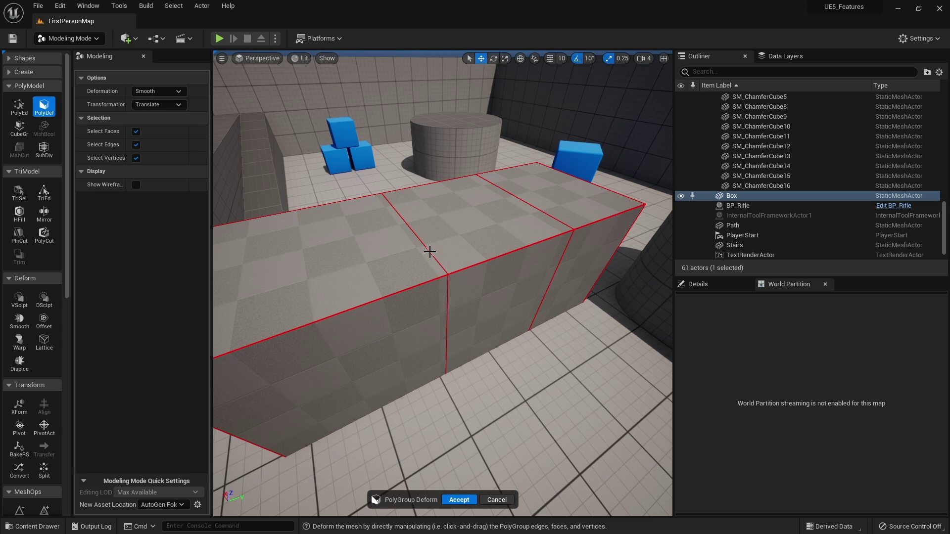
right_drag(428, 291, 348, 307)
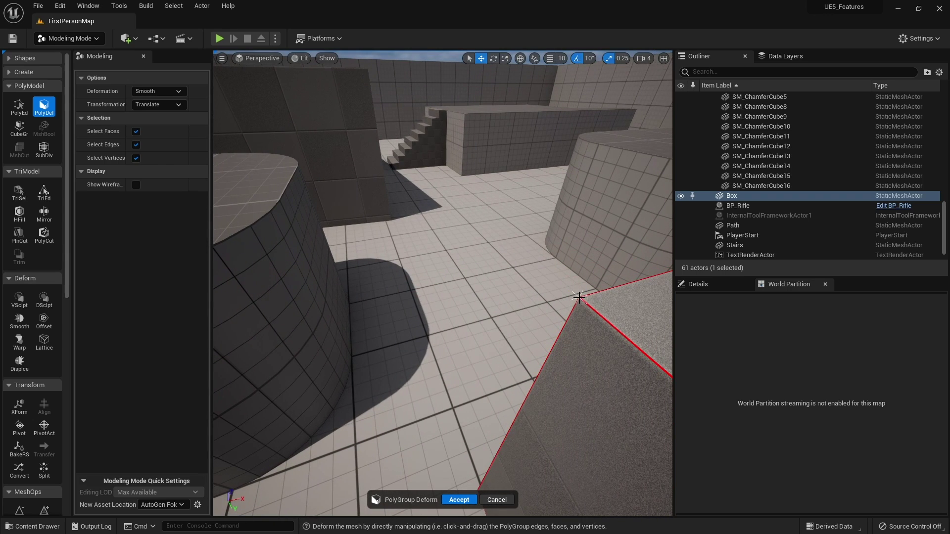
drag(580, 296, 662, 470)
right_drag(435, 275, 541, 277)
key(s)
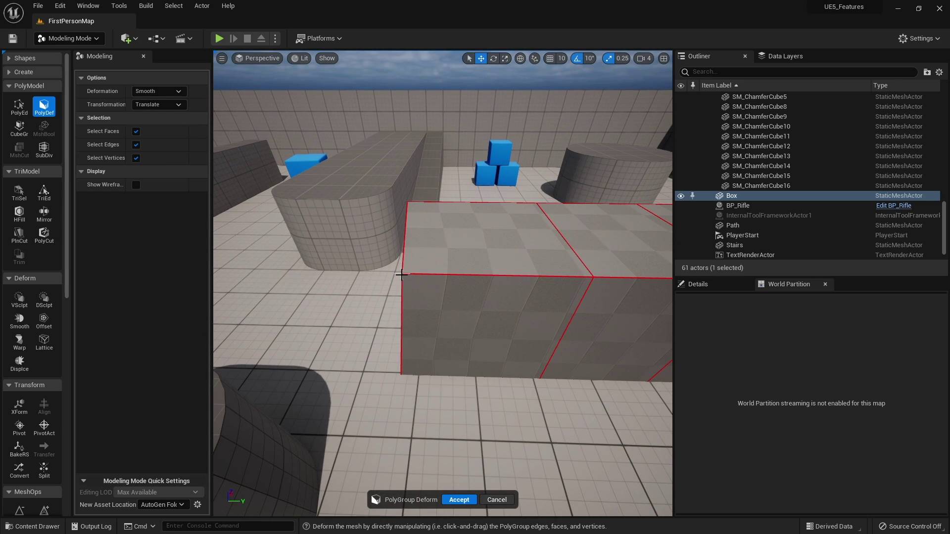
Pull the end face's front top corner inward along the box's length and undo the surplus deformation.
drag(401, 275, 440, 273)
key(ctrl+z)
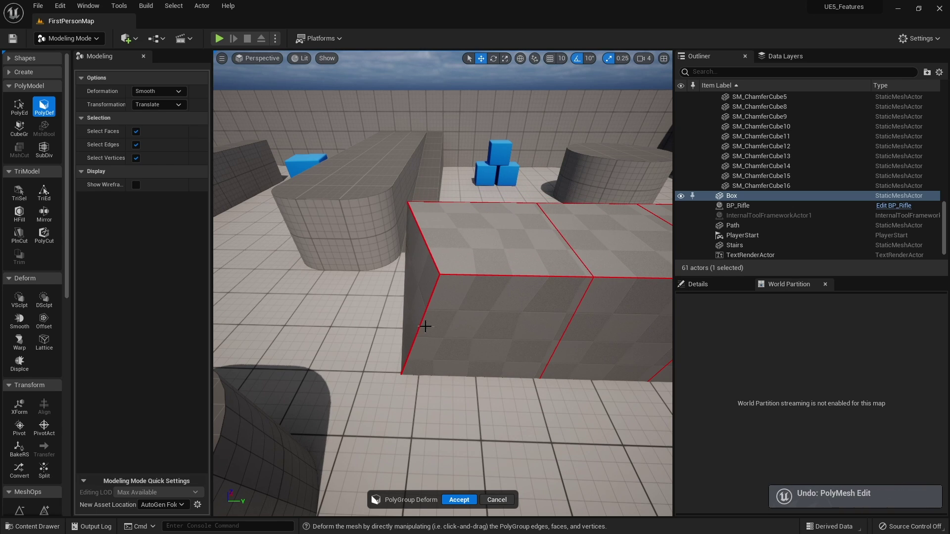
alt+drag(424, 326, 515, 314)
right_drag(435, 312, 490, 252)
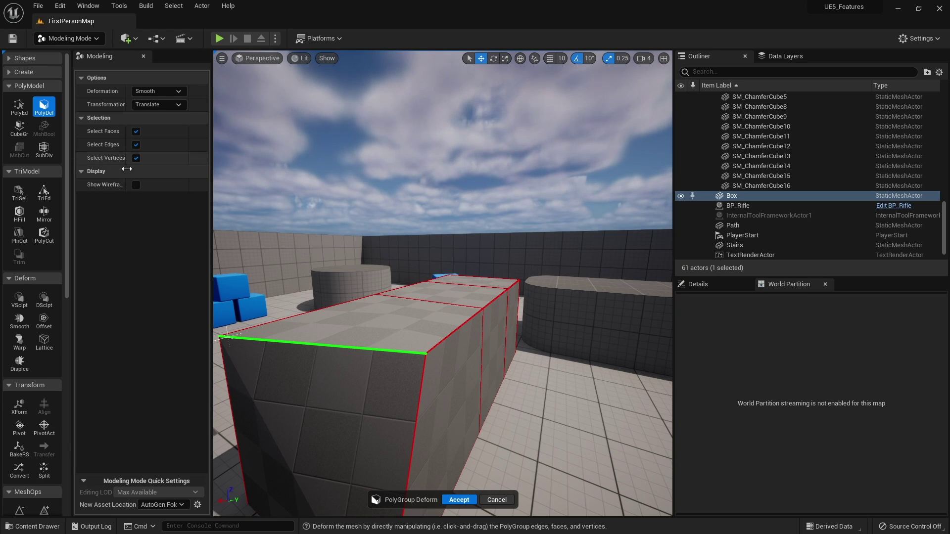
Restrict the deform selection to vertices, pull the top vertices along the long side outward, and accept the deformation.
click(136, 131)
click(136, 144)
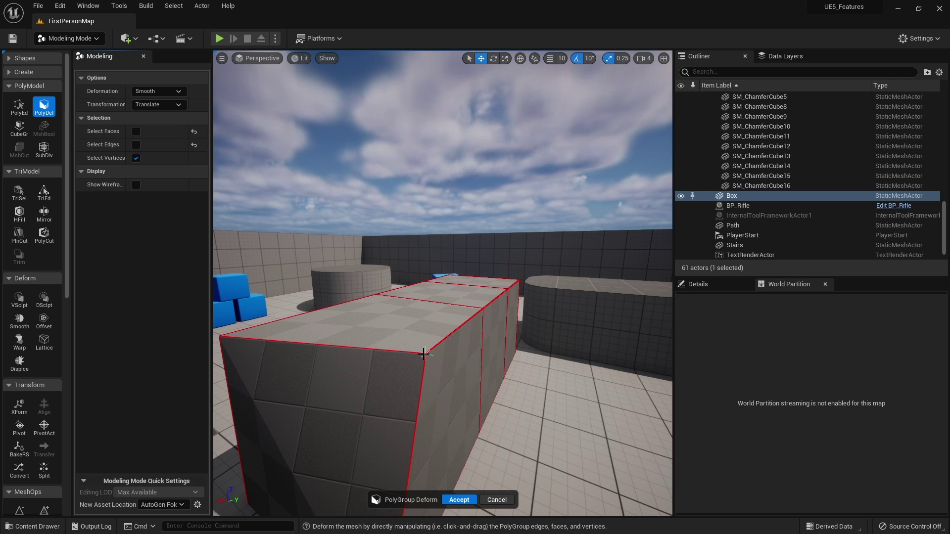
mouse_move(424, 354)
mouse_down()
mouse_move(439, 329)
mouse_move(381, 343)
mouse_move(428, 354)
mouse_up()
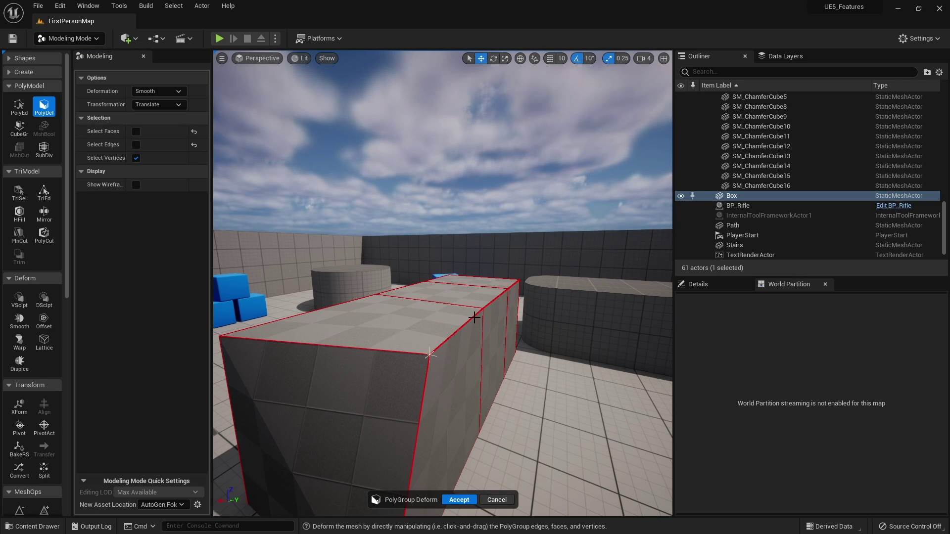
drag(480, 308, 530, 271)
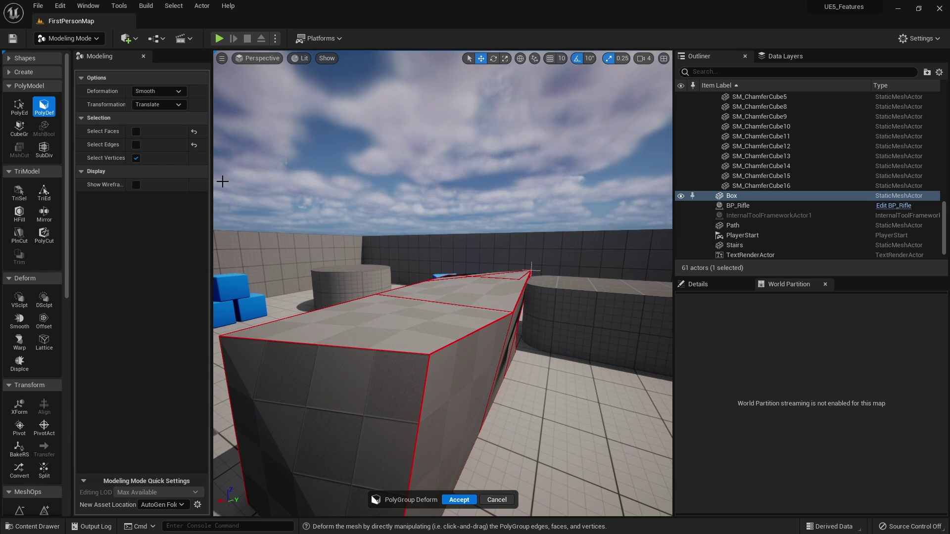
click(456, 500)
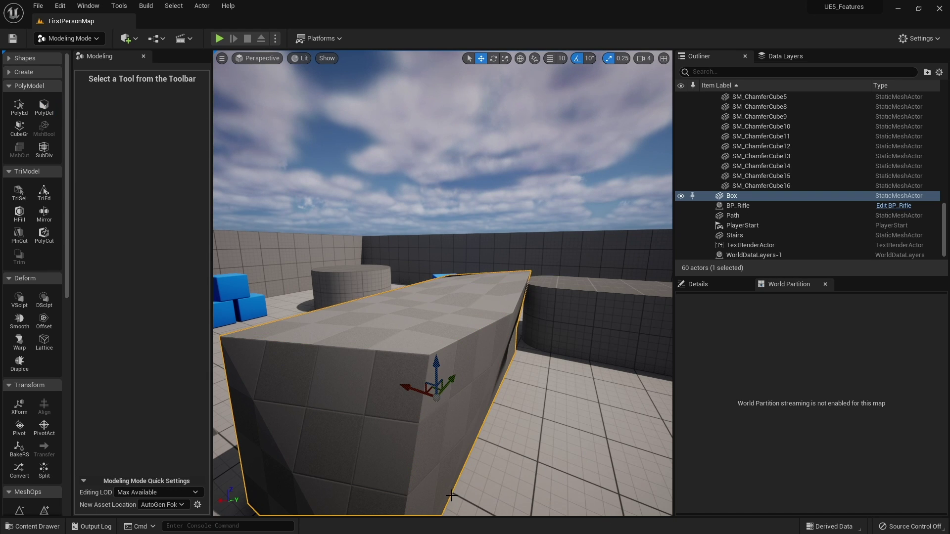
Reopen the box in PolyGroup Deform and reshape it by moving its top, side and end faces.
right_drag(401, 445, 366, 446)
key(d)
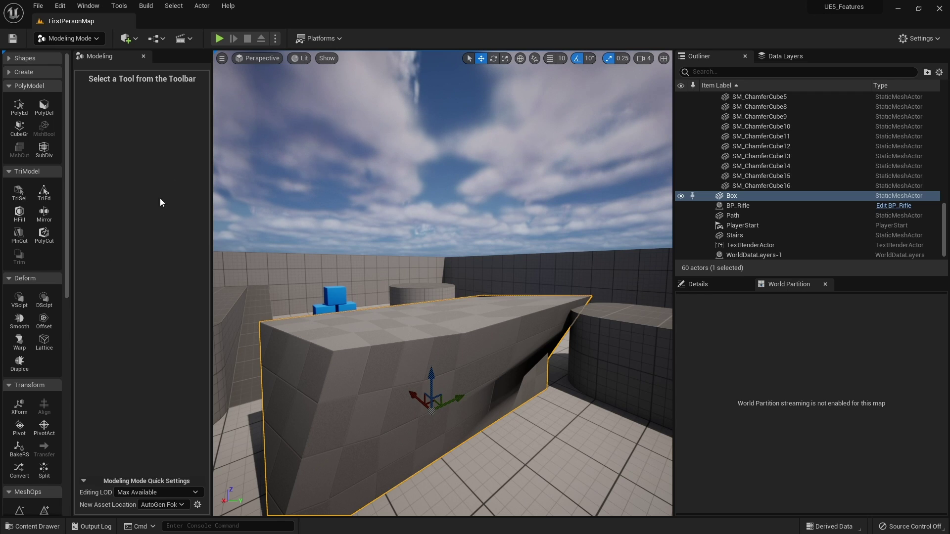
click(43, 110)
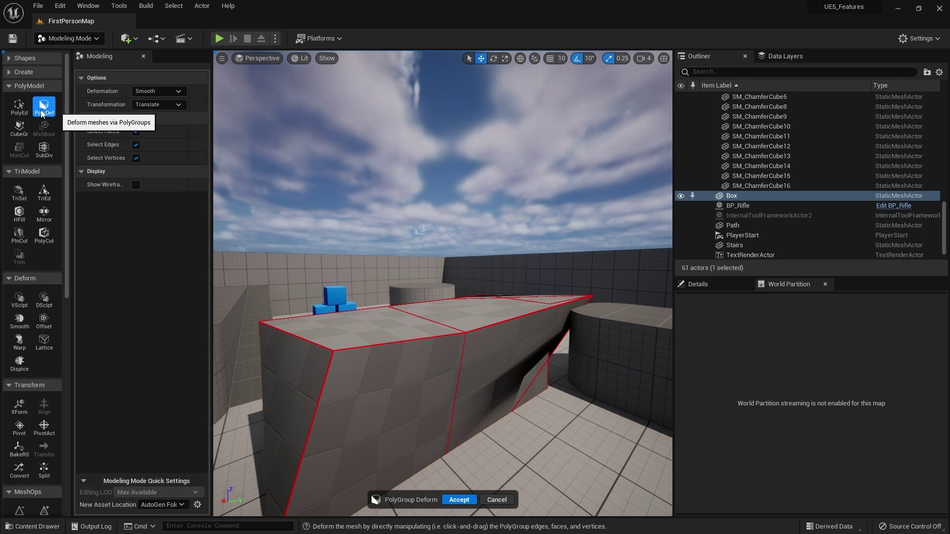
drag(378, 325, 356, 361)
drag(473, 322, 534, 352)
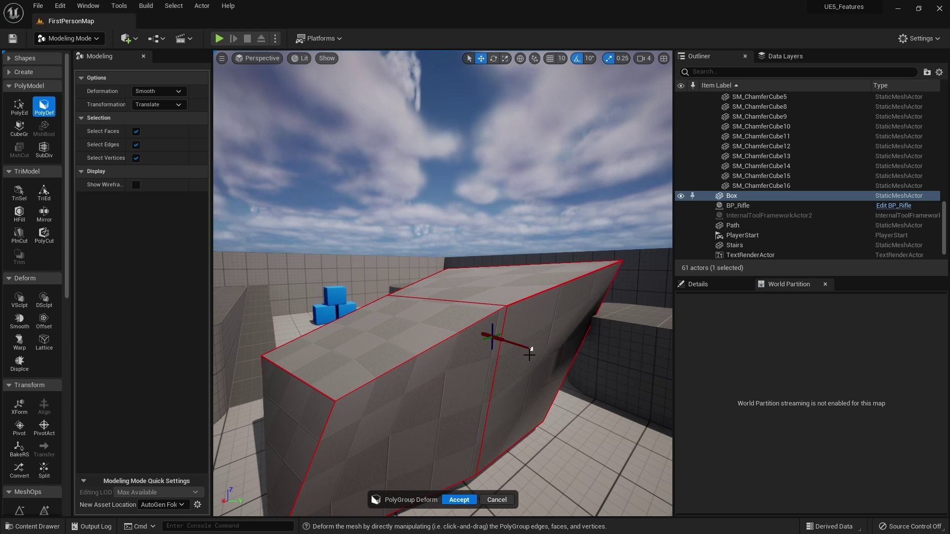
drag(308, 392, 334, 383)
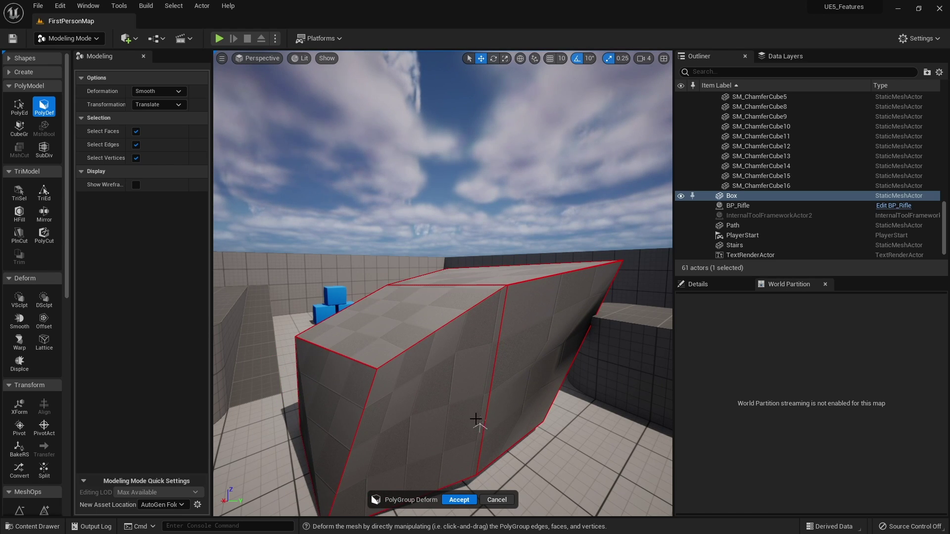
right_drag(477, 419, 282, 259)
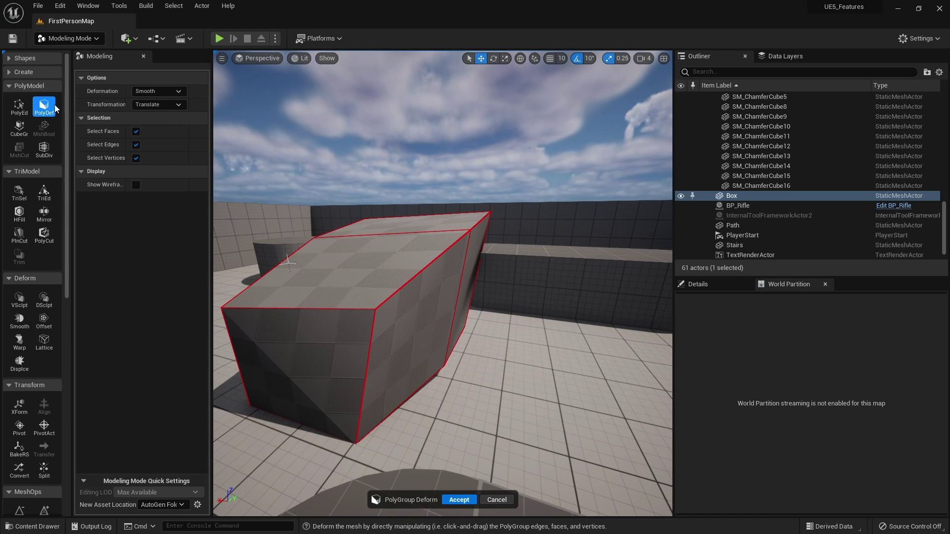
Start the Cube Grid tool and set the grid's Power Of Two to 5.
click(19, 128)
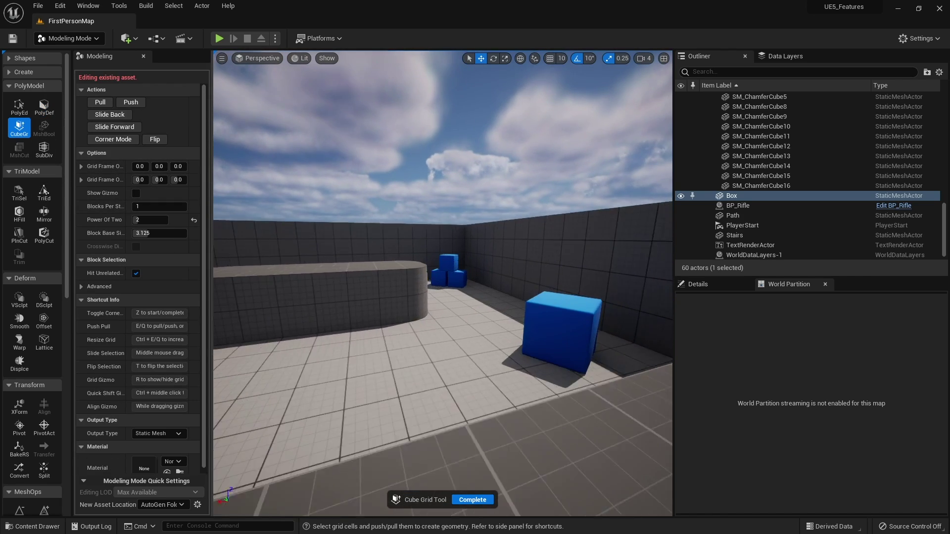
key(s)
right_drag(414, 334, 413, 364)
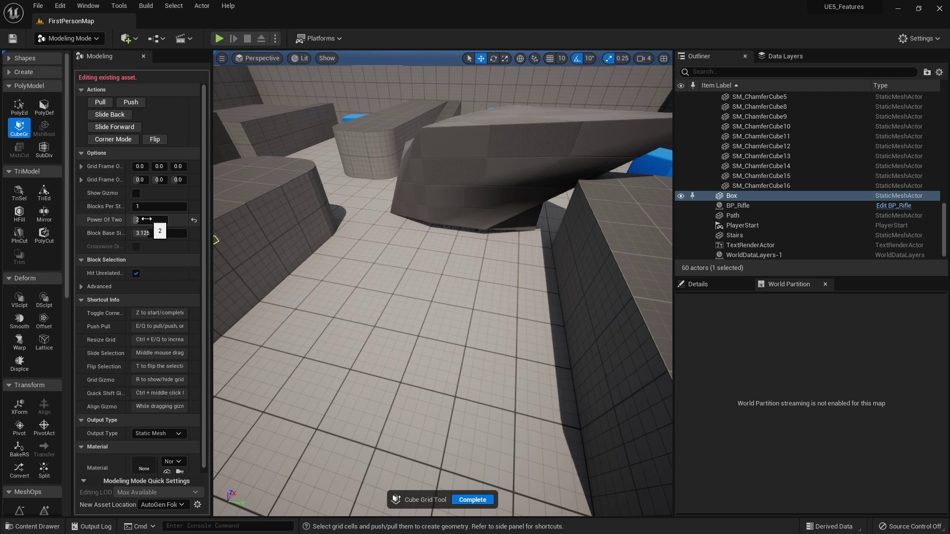
text(5)
key(Return)
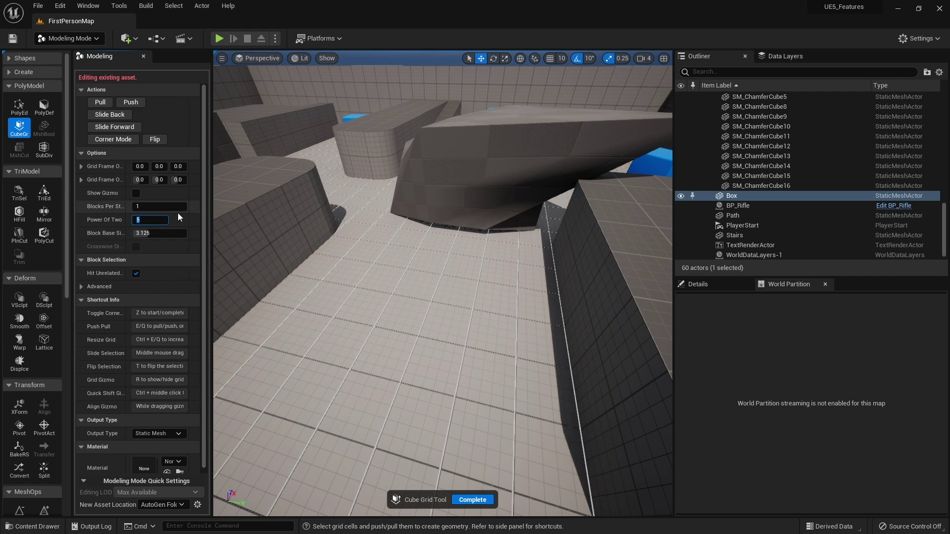
Select one grid cell on the open floor in front of the deformed box and pull it up into a cube.
key(a)
right_drag(432, 338, 432, 288)
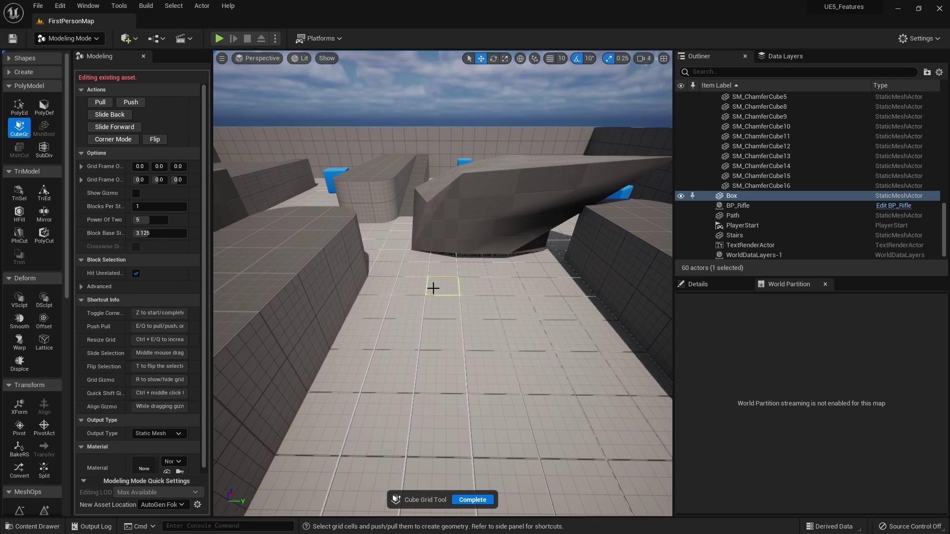
key(w)
right_drag(472, 357, 503, 383)
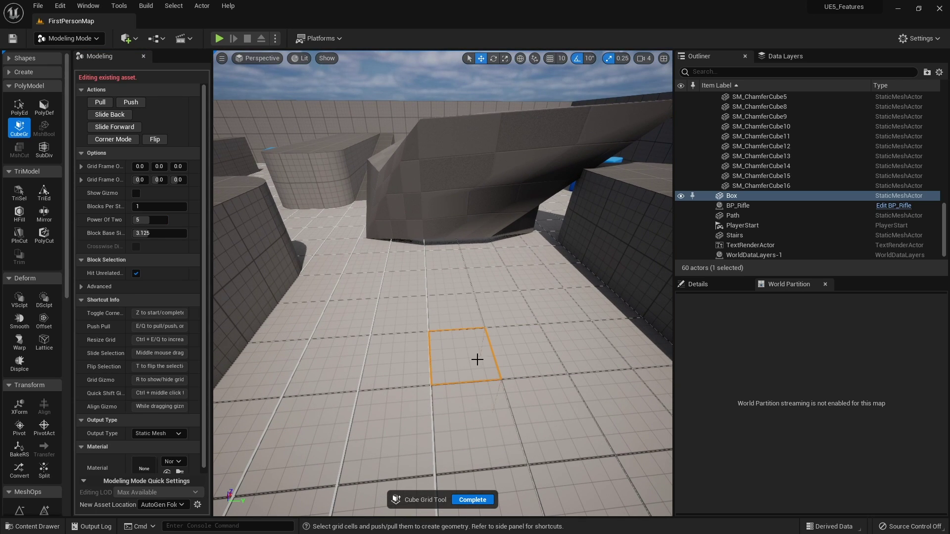
click(445, 357)
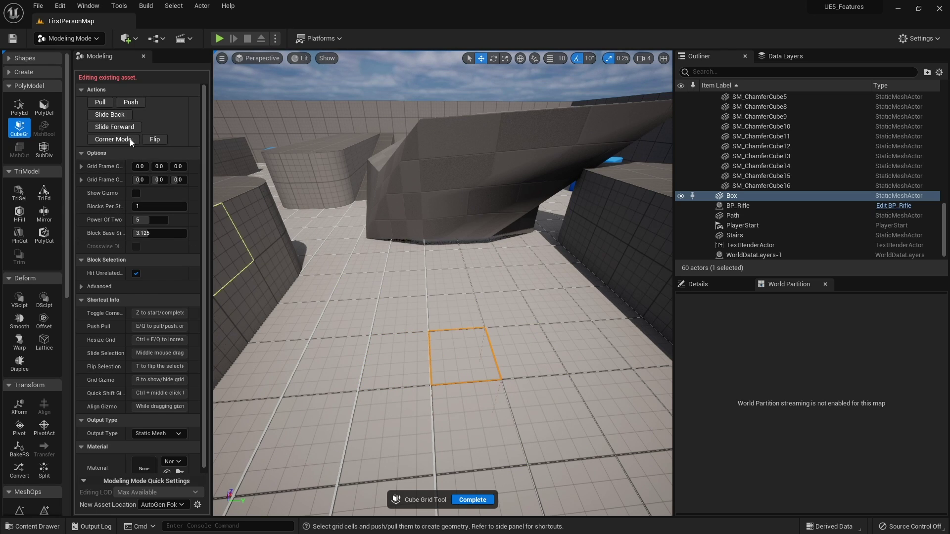
click(99, 103)
right_drag(483, 333, 510, 311)
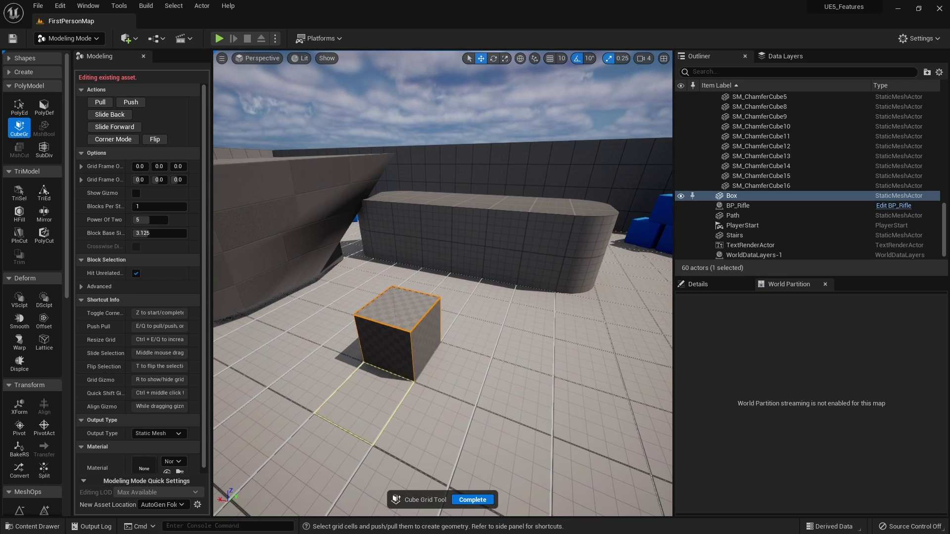
Pull further blocks from the cube to build a taller column beside it and an overhanging arm from the column's side.
click(102, 105)
click(457, 335)
click(103, 104)
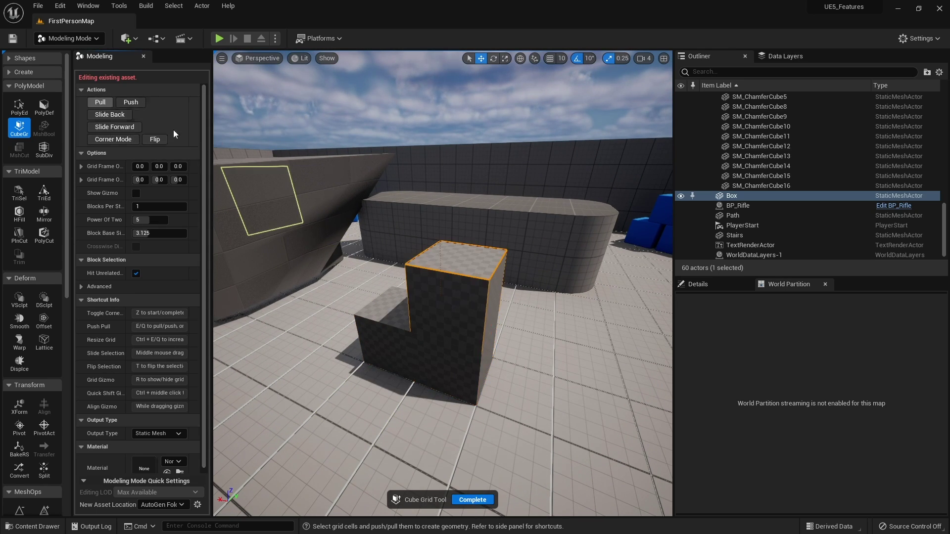
click(104, 101)
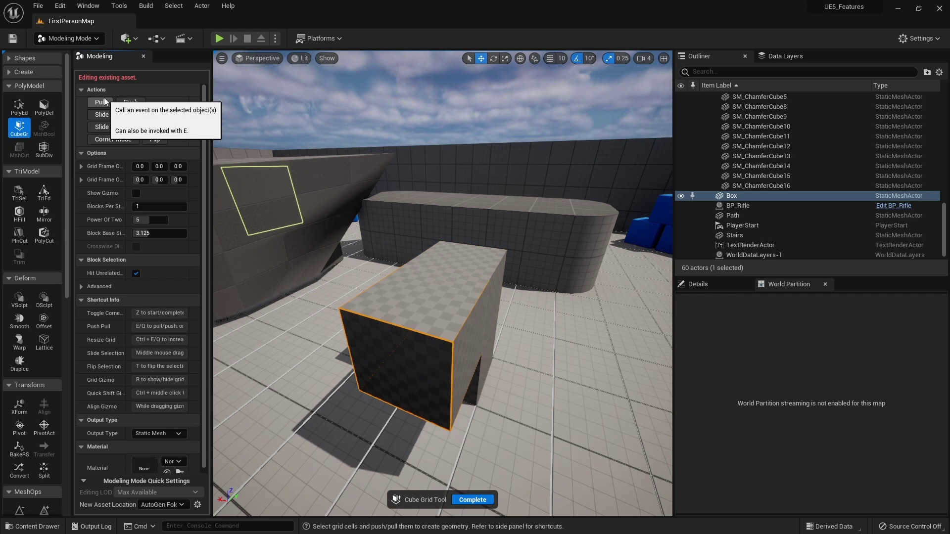
click(104, 99)
key(s)
mouse_move(379, 289)
right_down()
mouse_move(371, 311)
mouse_move(396, 282)
mouse_move(379, 289)
right_up()
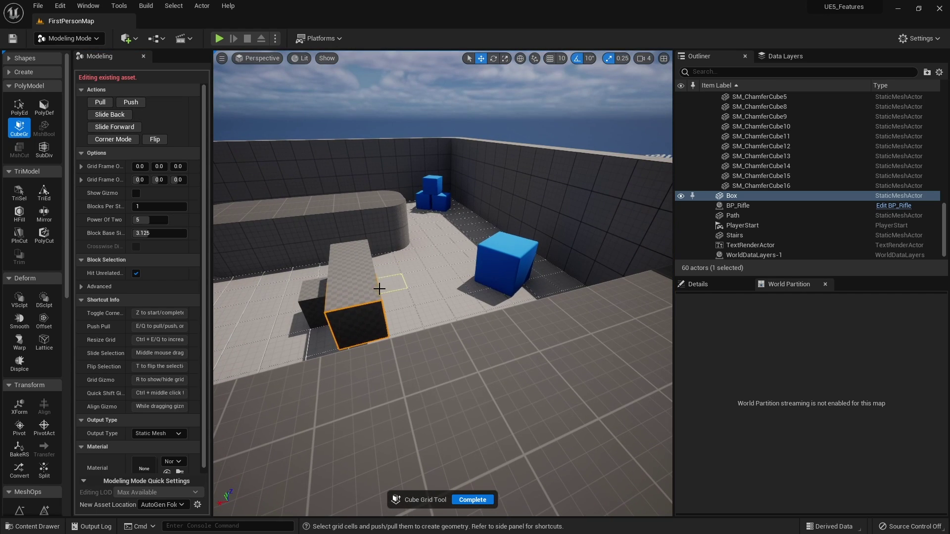
Raise a block on top of the arm's end, then select the block's side face and push it in.
click(98, 104)
right_drag(432, 246, 296, 248)
key(d)
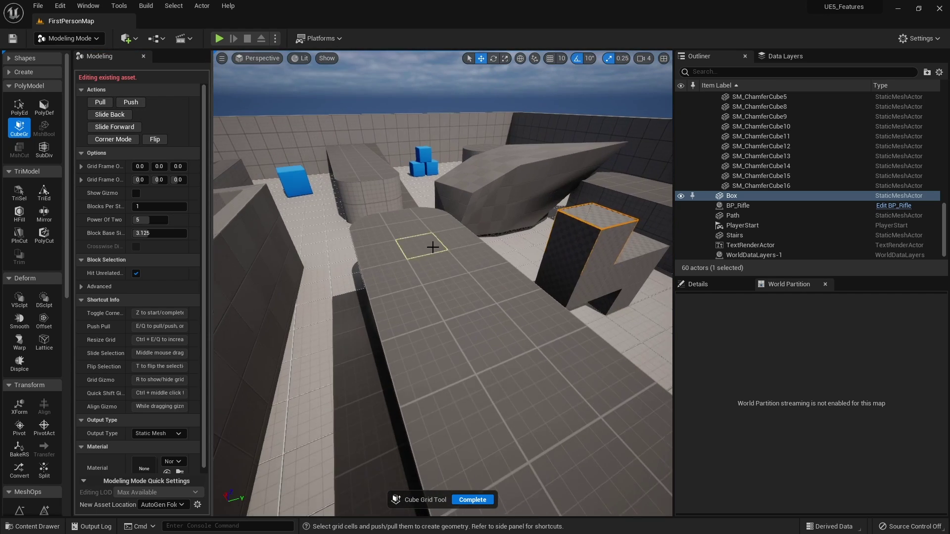
click(608, 233)
click(133, 101)
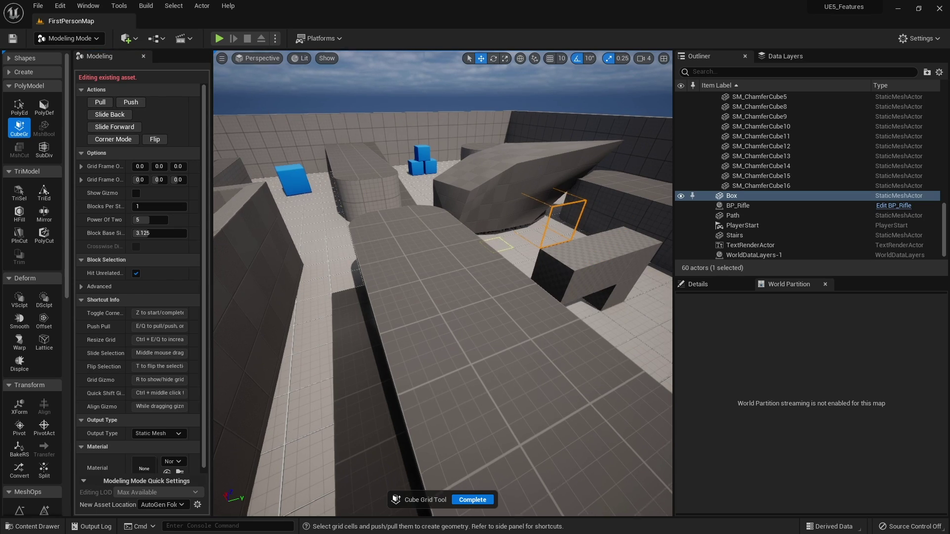
Pull the pushed-in face back out to rebuild the block above the arm's end.
right_drag(445, 238, 544, 267)
key(w)
key(d)
key(a)
right_drag(400, 197, 489, 124)
key(s)
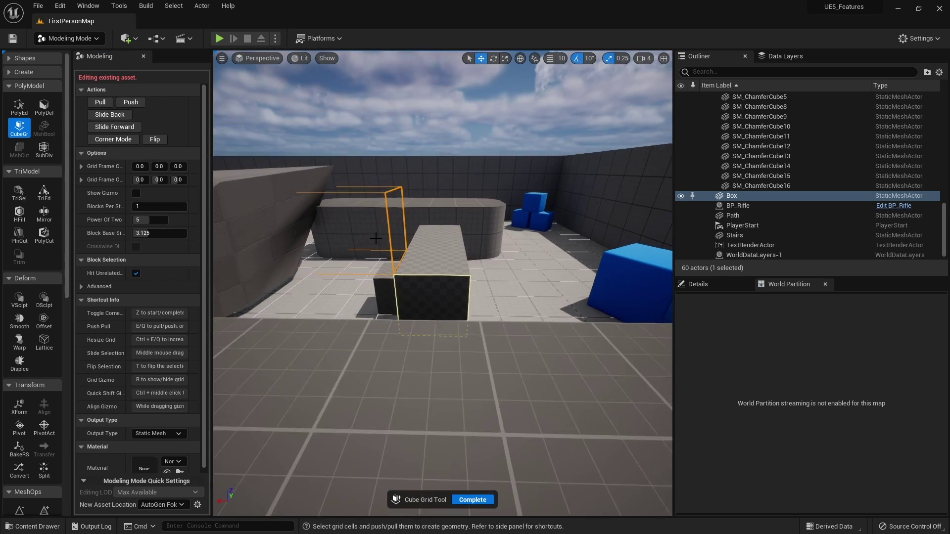
click(101, 102)
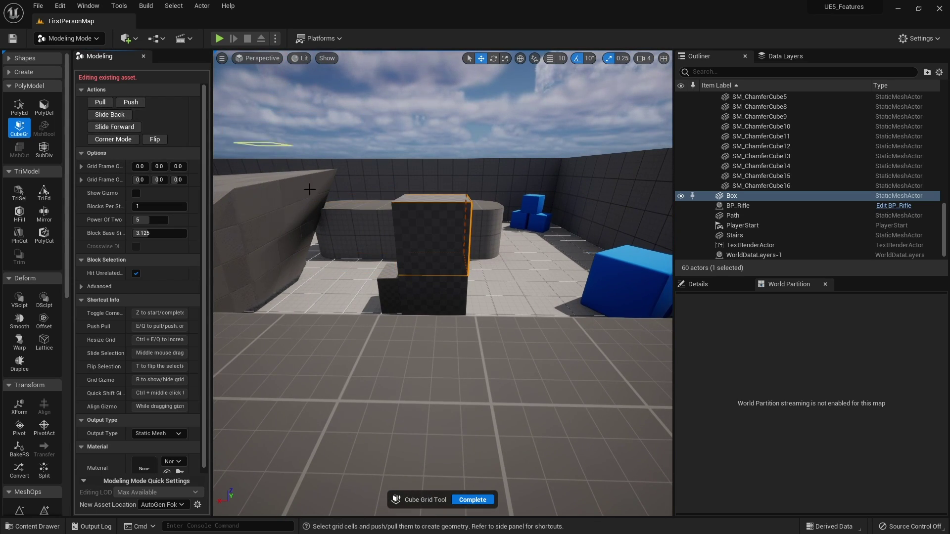
Push the raised block's side face in so that the block only overhangs beyond the arm's edge.
right_drag(310, 189, 391, 193)
key(a)
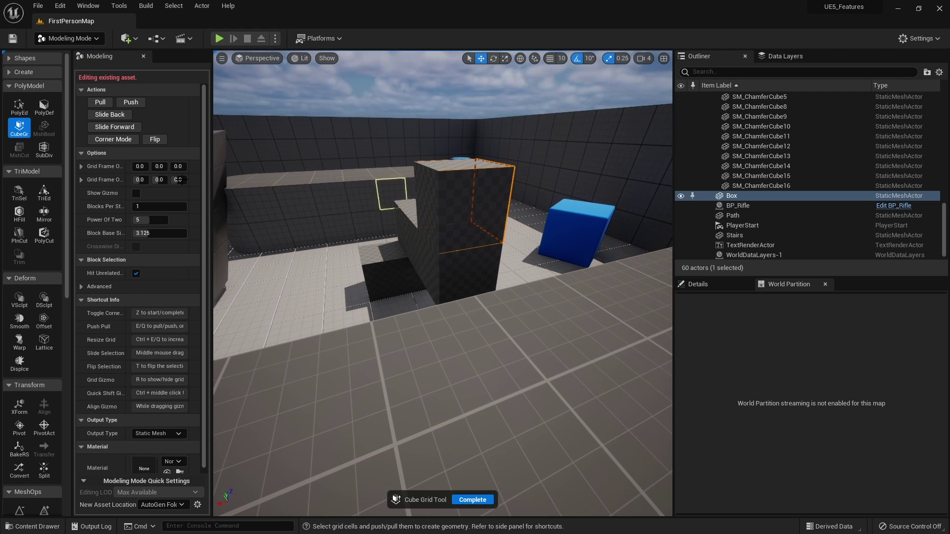
click(130, 102)
right_drag(346, 205, 238, 163)
click(127, 103)
key(d)
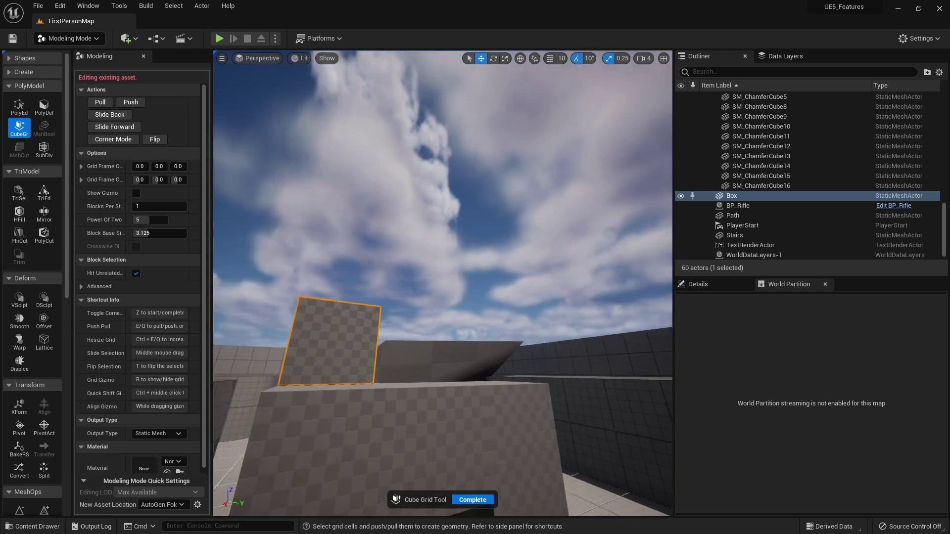
right_drag(386, 258, 287, 326)
key(d)
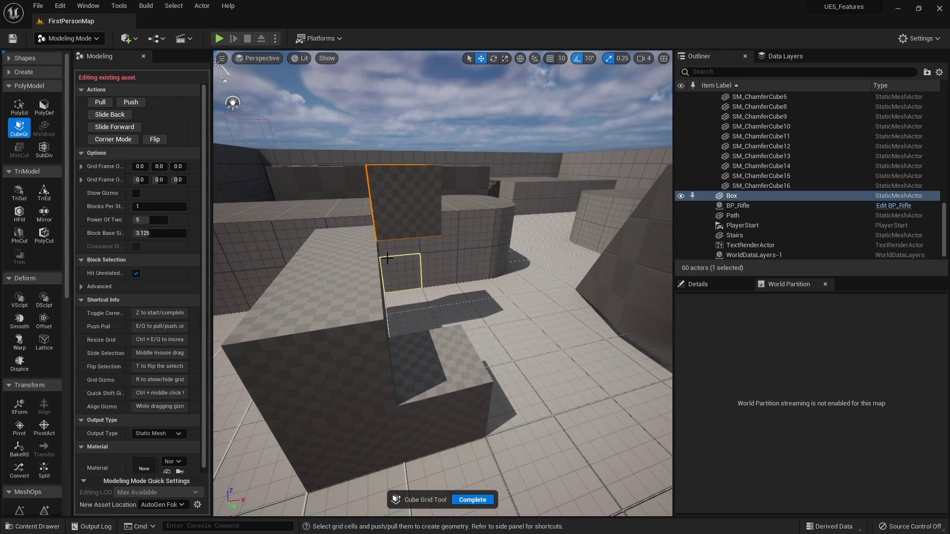
Slide the grid selection forward two cells and back two cells.
click(120, 126)
click(119, 126)
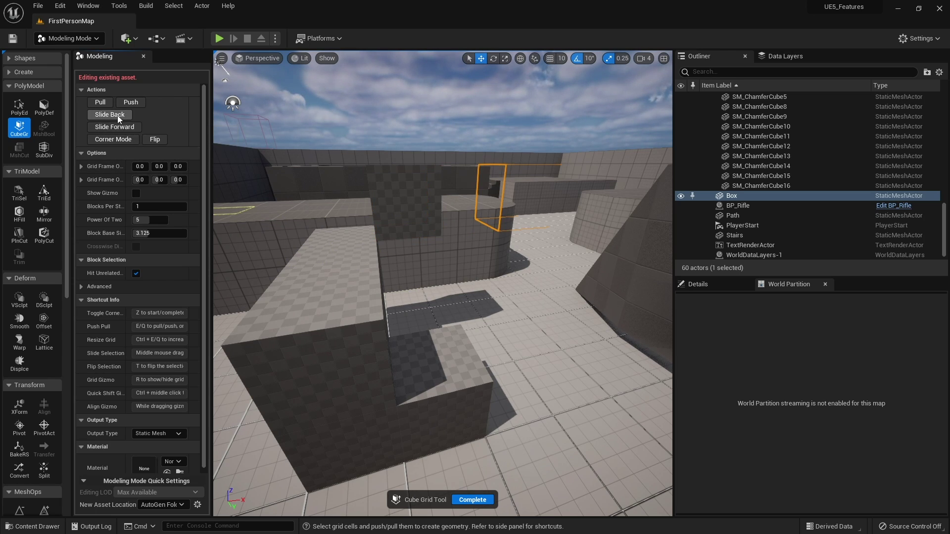
click(117, 115)
click(117, 115)
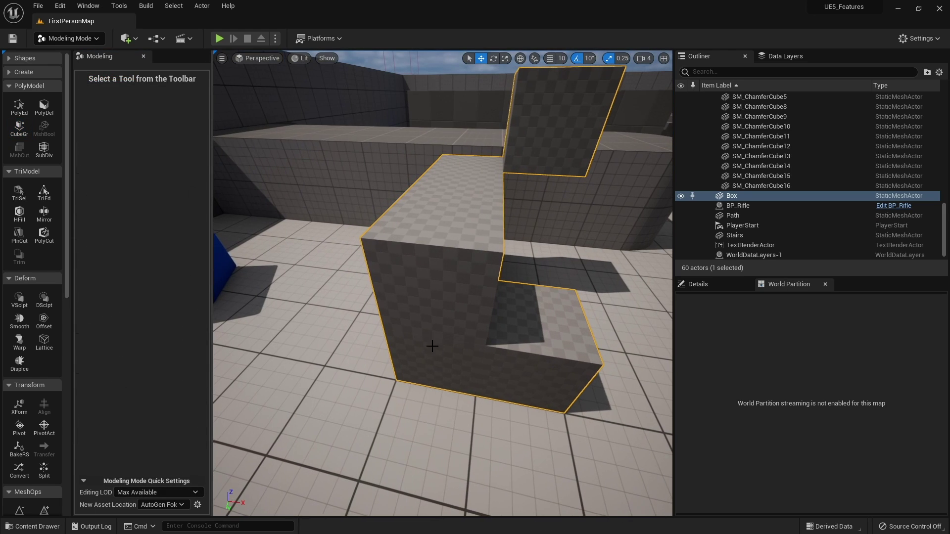
Delete the cube grid mesh and place a new box on the floor at the wall near the player start.
key(Delete)
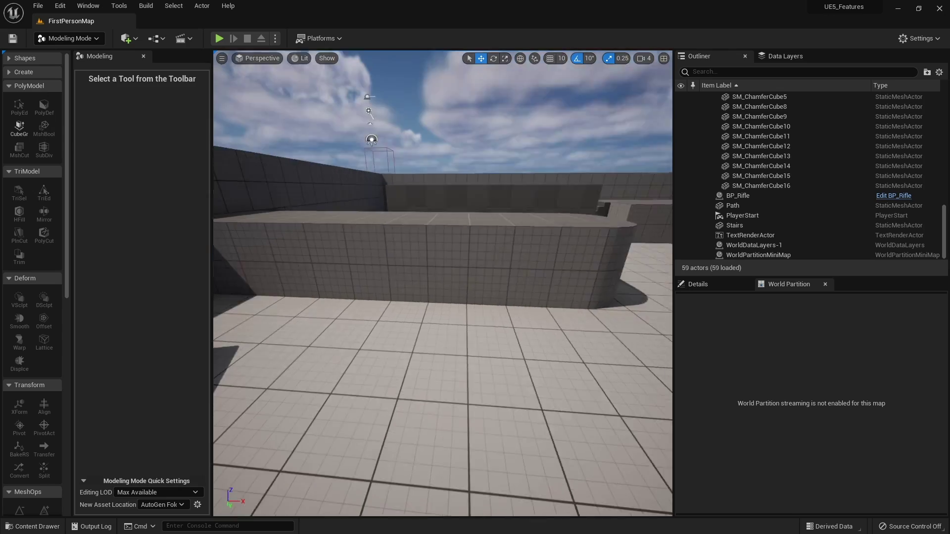
mouse_move(371, 137)
right_down()
mouse_move(371, 163)
mouse_move(569, 198)
mouse_move(436, 238)
mouse_move(425, 207)
mouse_move(371, 137)
right_up()
click(9, 58)
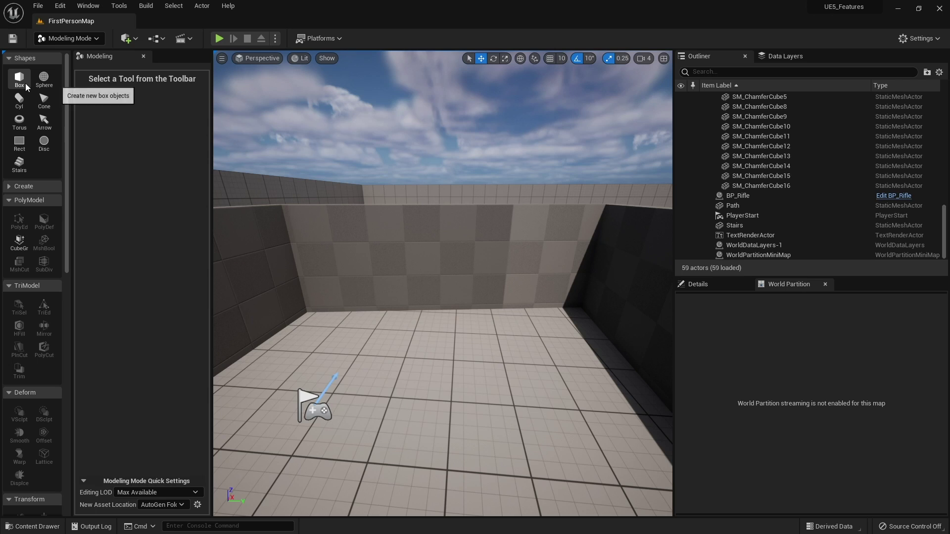
click(18, 78)
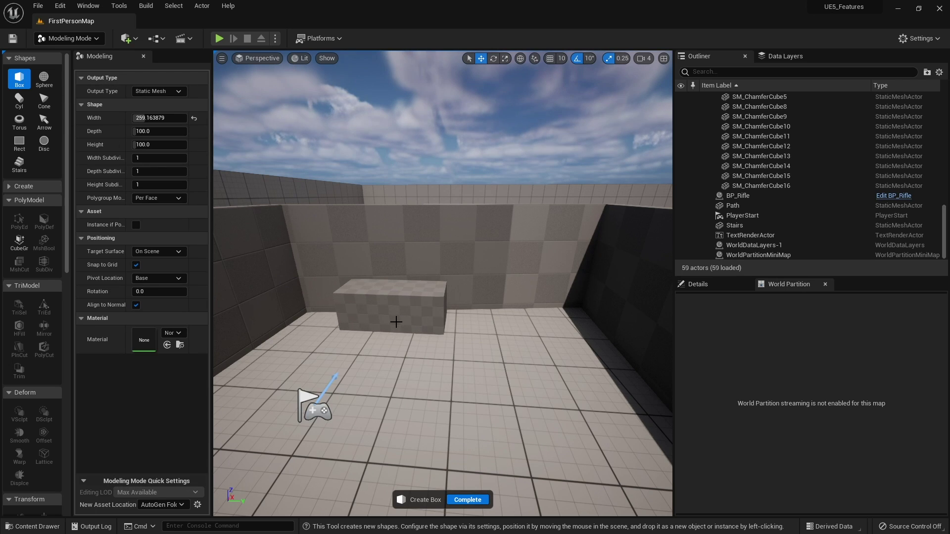
click(396, 322)
click(467, 499)
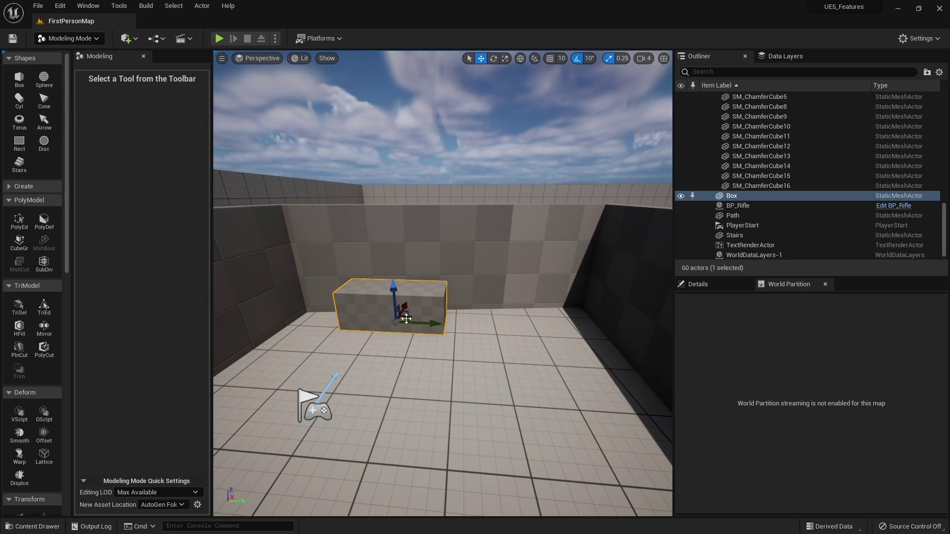
Position the new box so it passes through the wall and scale it up to doorway size.
drag(398, 292, 426, 273)
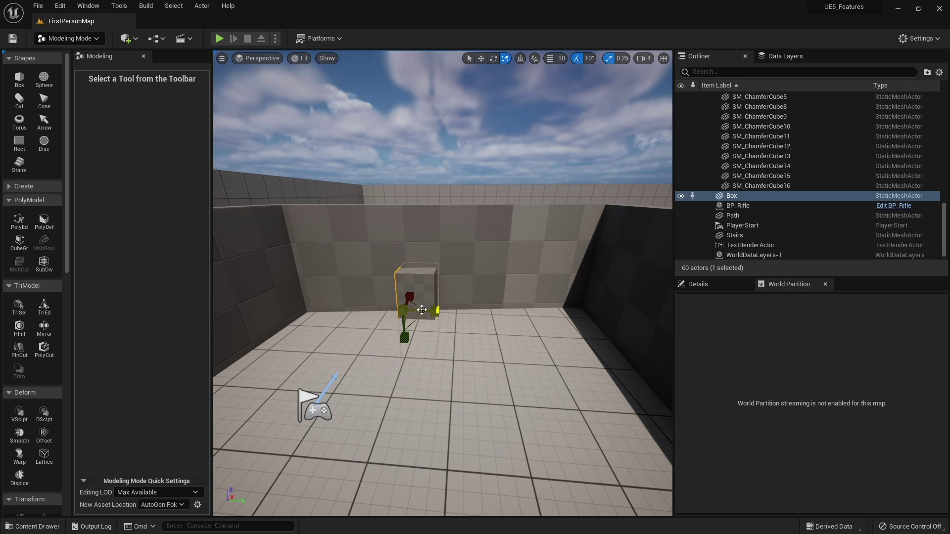
drag(429, 312, 462, 311)
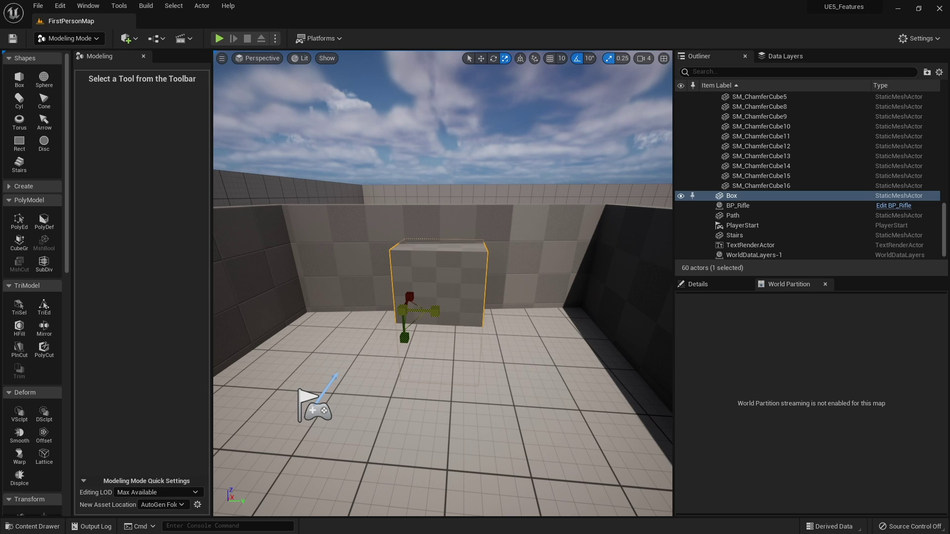
key(e)
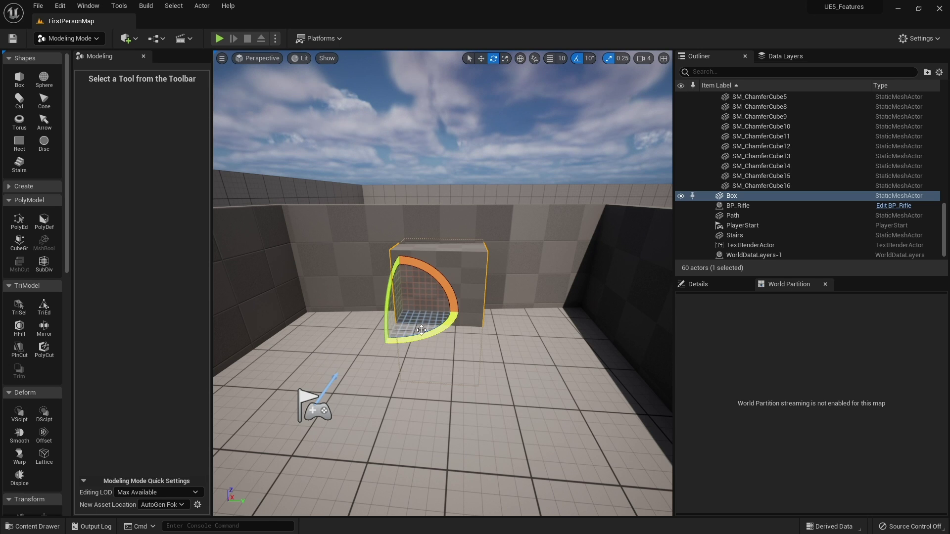
drag(421, 331, 444, 373)
right_drag(444, 374, 519, 386)
key(s)
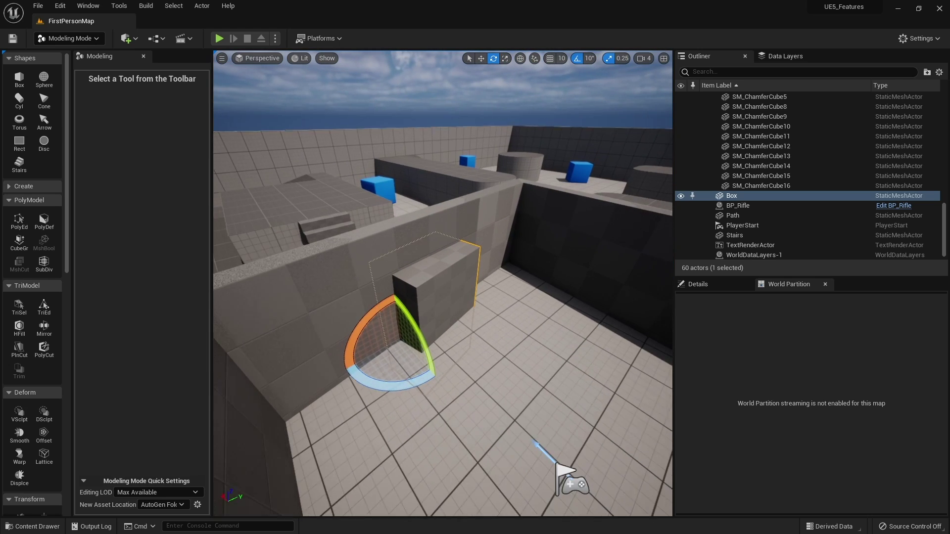
Cut the box out of the wall with a Mesh Boolean using Difference A - B, selecting the wall first, and accept the result.
right_drag(394, 366, 437, 336)
key(d)
right_drag(411, 234, 287, 227)
key(w)
click(403, 224)
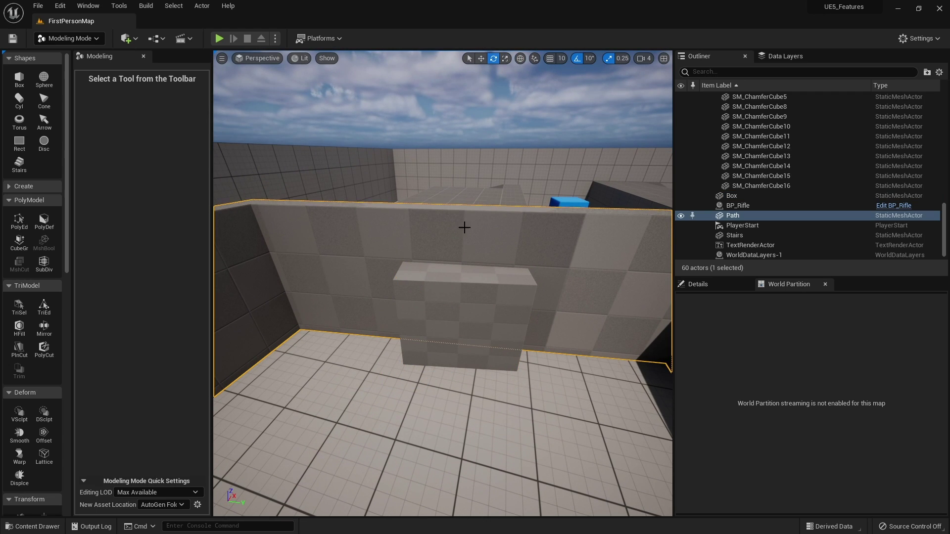
ctrl+click(493, 318)
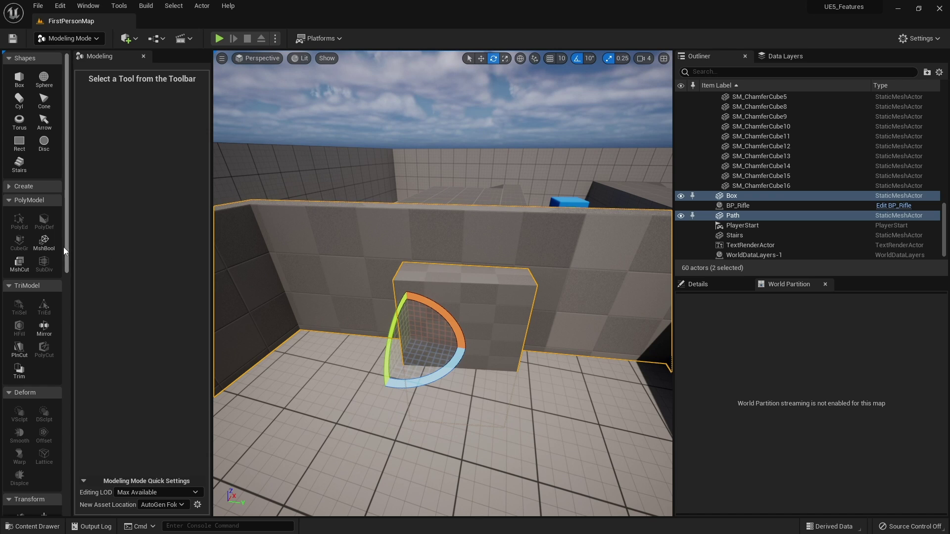
click(44, 241)
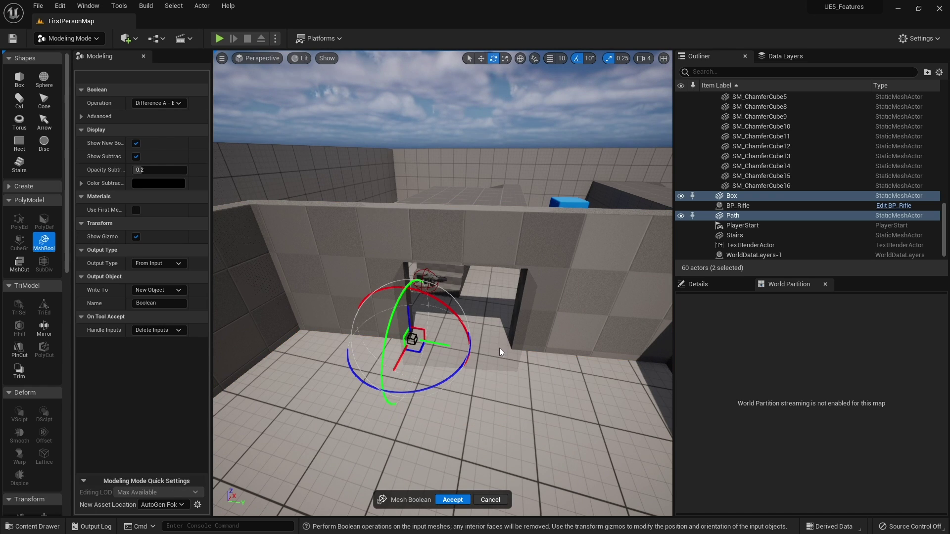
right_drag(470, 355, 418, 445)
key(w)
key(w)
key(s)
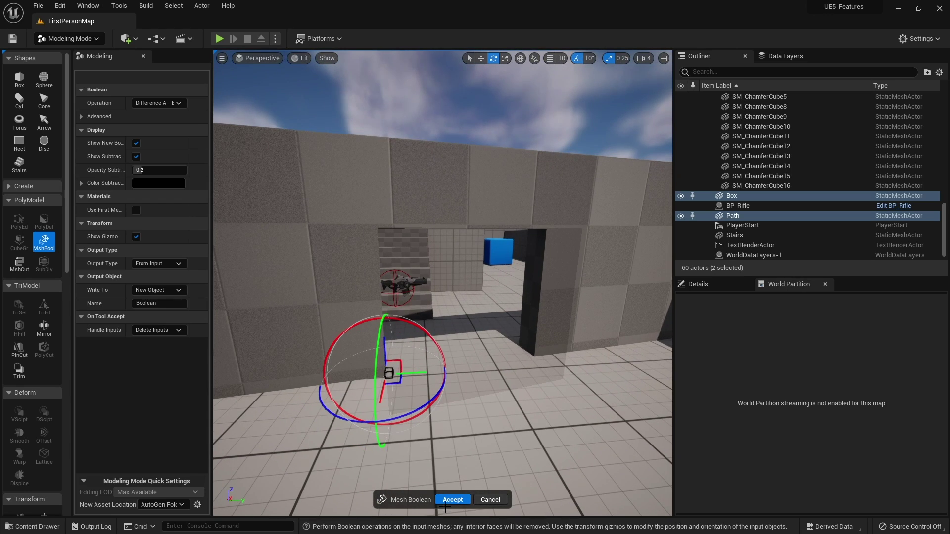
click(451, 500)
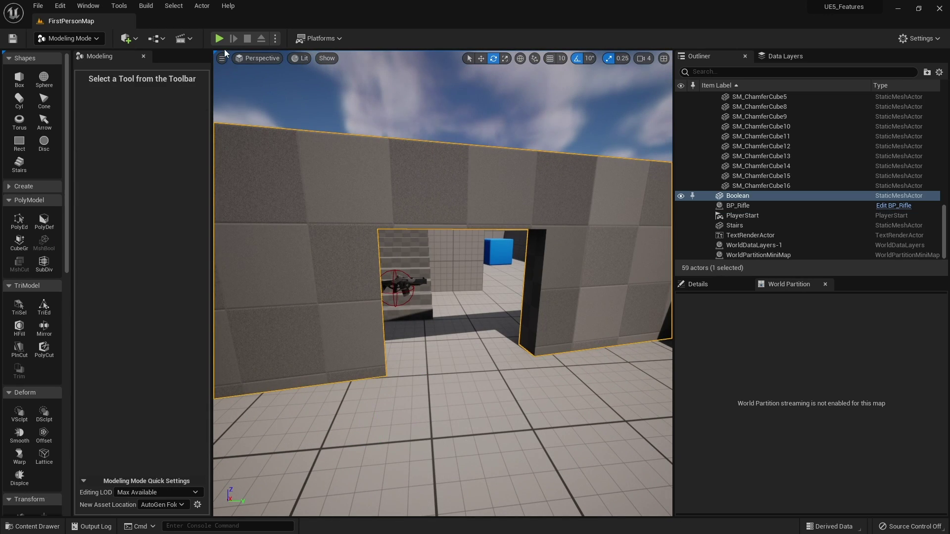
Play the level and walk through the new doorway, picking up the rifle, to test the opening, and stop playing.
click(219, 38)
key(w)
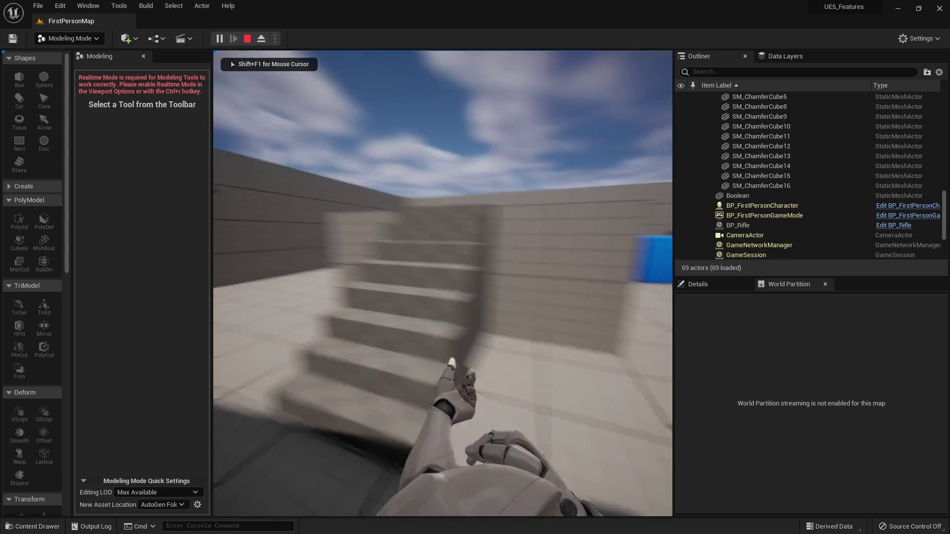
key(w)
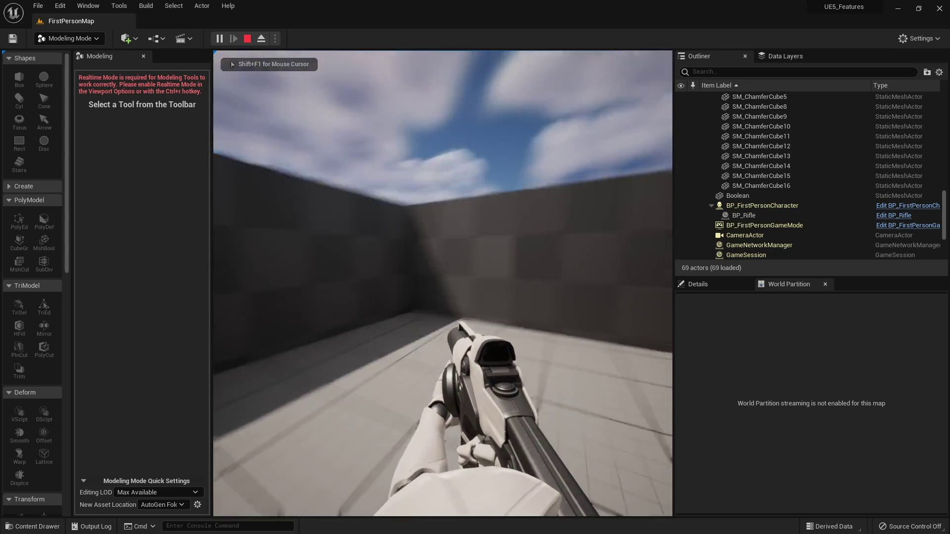
key(w)
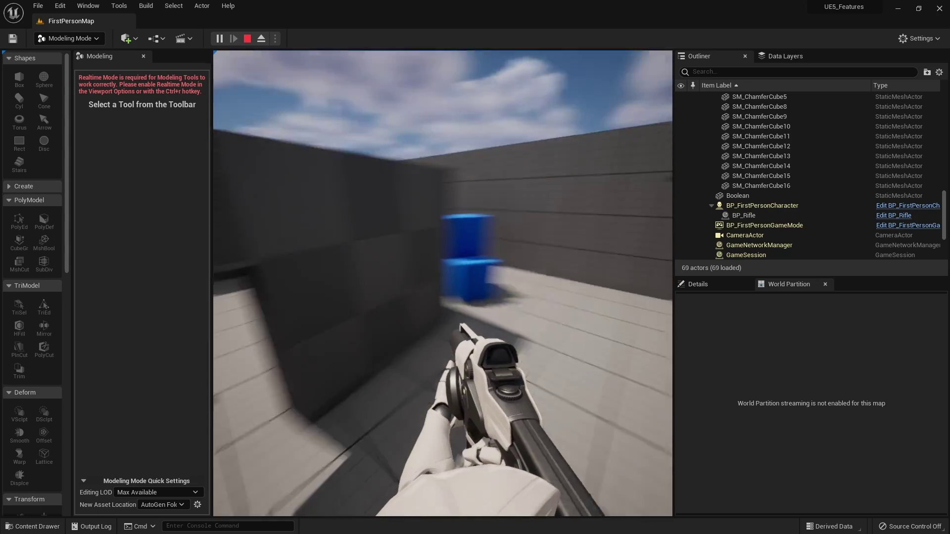
key(Escape)
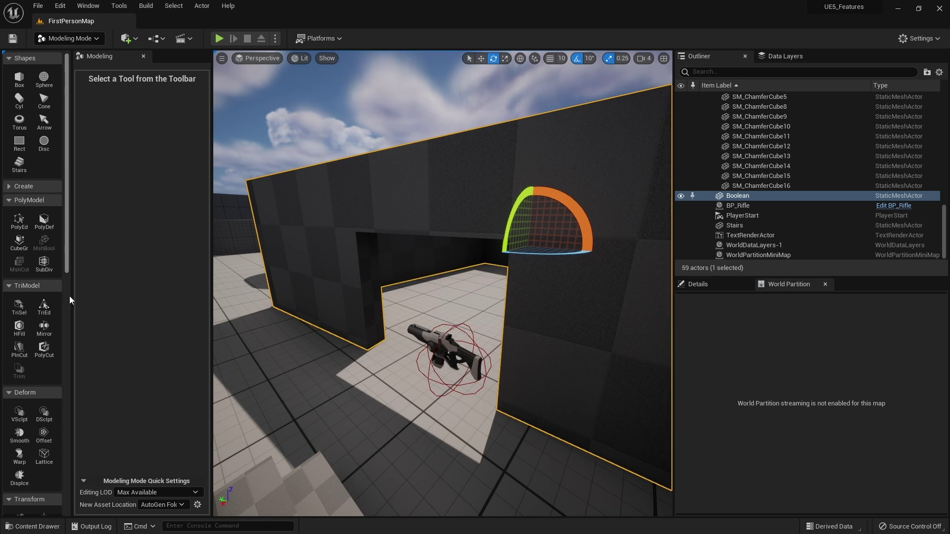
Add a new box against the dark solid wall beside the doorway and complete the shape.
key(w)
mouse_move(339, 313)
right_down()
mouse_move(297, 309)
mouse_move(217, 238)
mouse_move(339, 312)
right_up()
key(w)
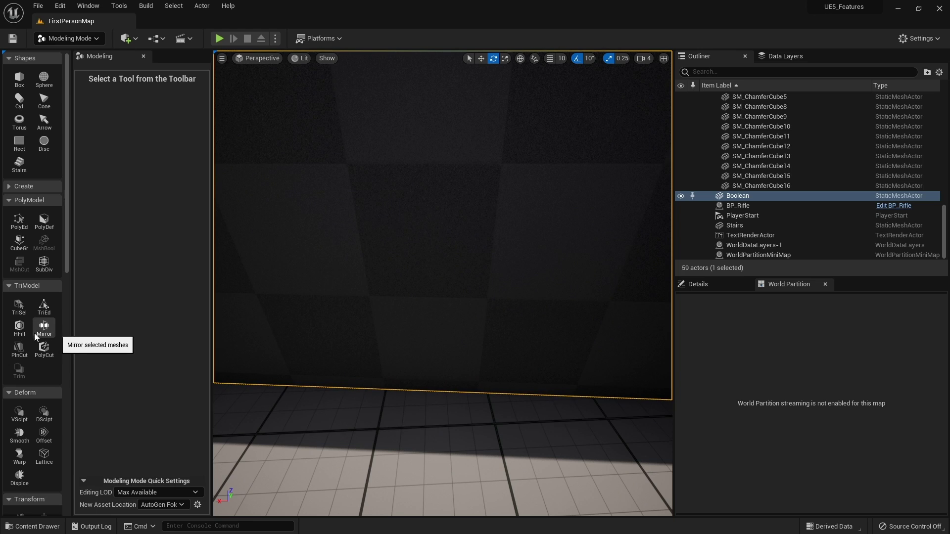
mouse_move(335, 332)
right_down()
mouse_move(257, 317)
mouse_move(336, 332)
right_up()
key(s)
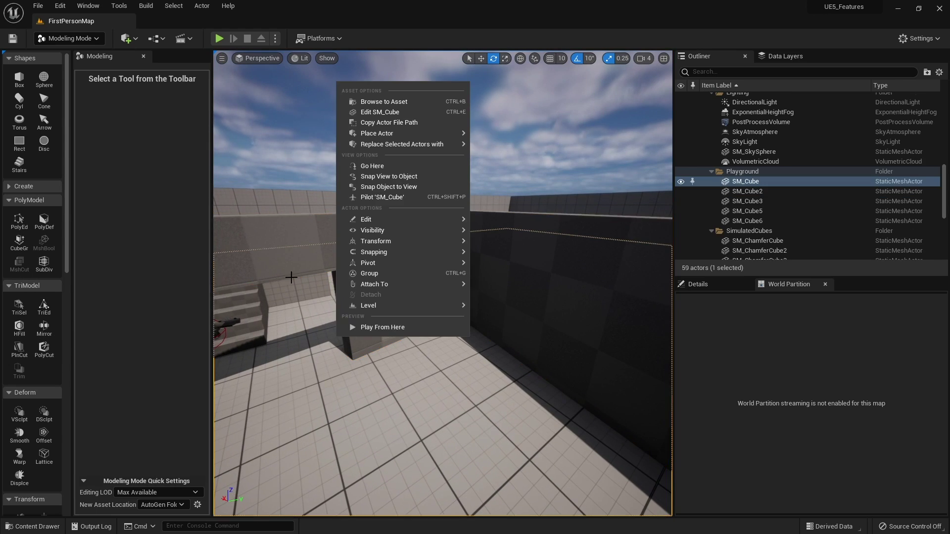
click(19, 79)
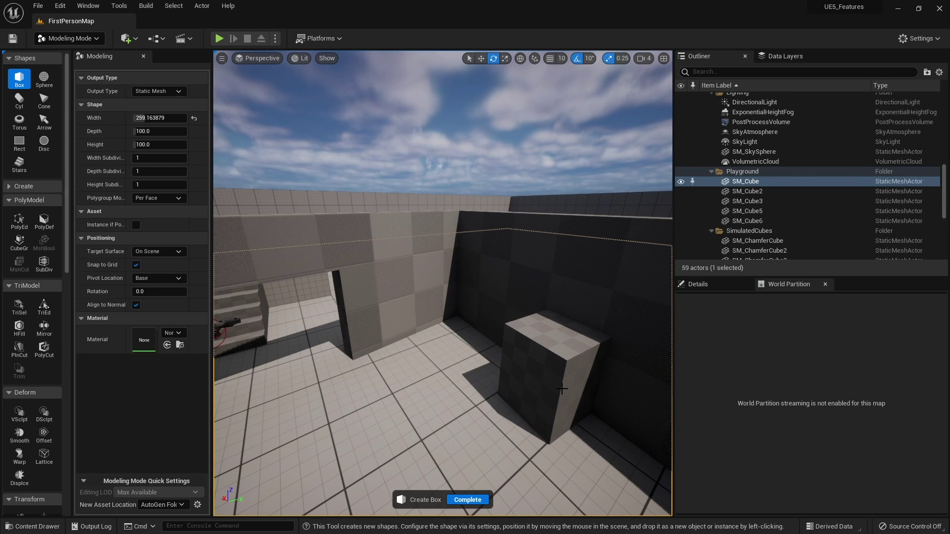
click(570, 375)
right_drag(487, 448, 581, 452)
click(467, 499)
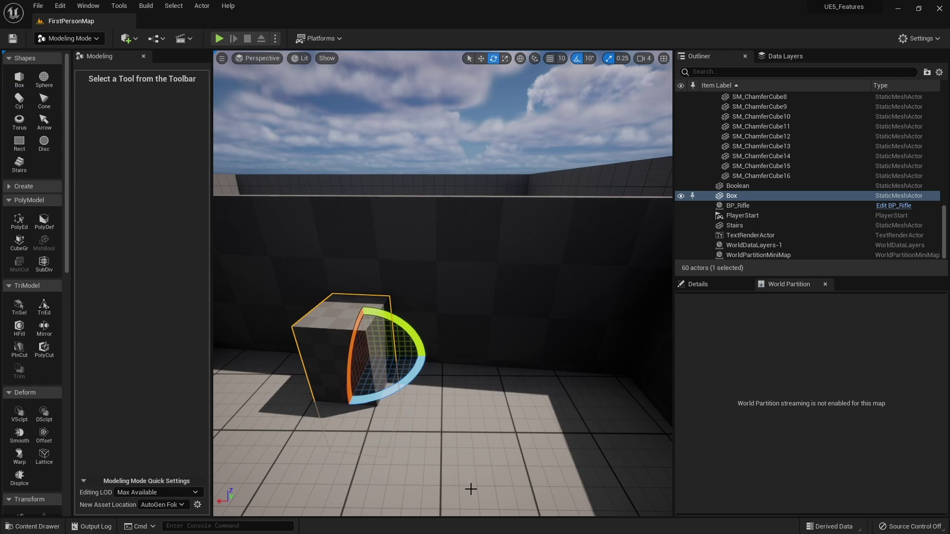
Raise the new box off the floor to window height and slide it so it intersects the wall.
key(d)
right_drag(380, 340, 269, 358)
key(w)
key(w)
drag(407, 324, 401, 239)
key(r)
key(w)
drag(439, 267, 462, 270)
key(a)
right_drag(508, 230, 593, 218)
Cut the wall with the box using Mesh Cut, selecting the wall first, and accept the result.
click(427, 217)
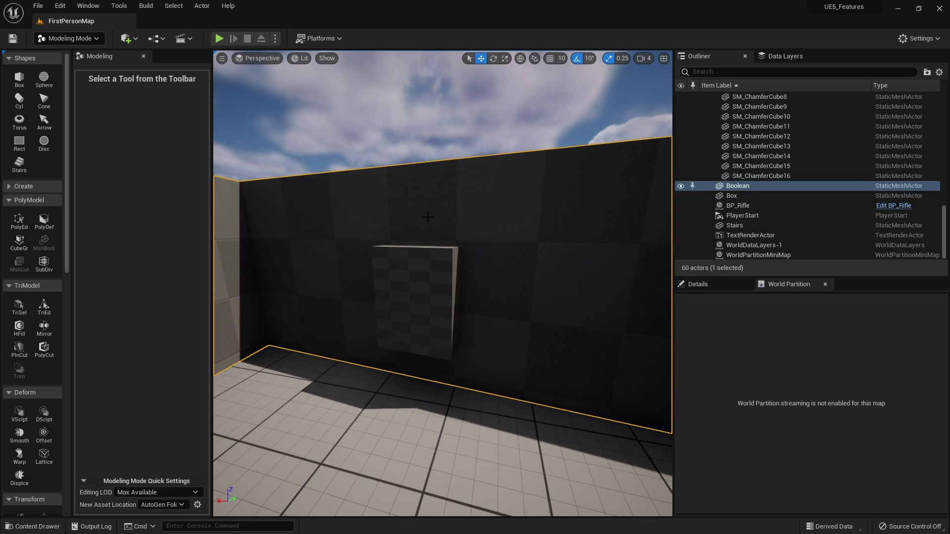
ctrl+click(407, 291)
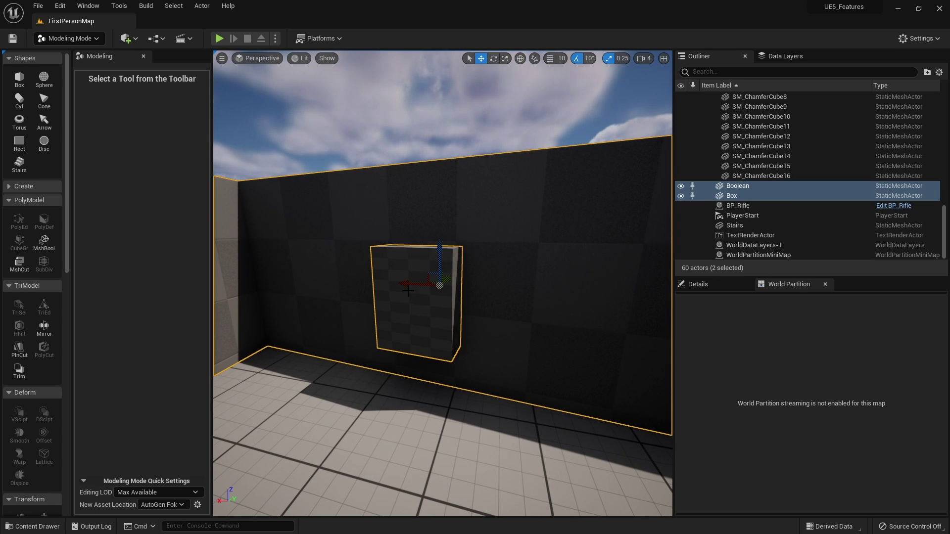
click(22, 265)
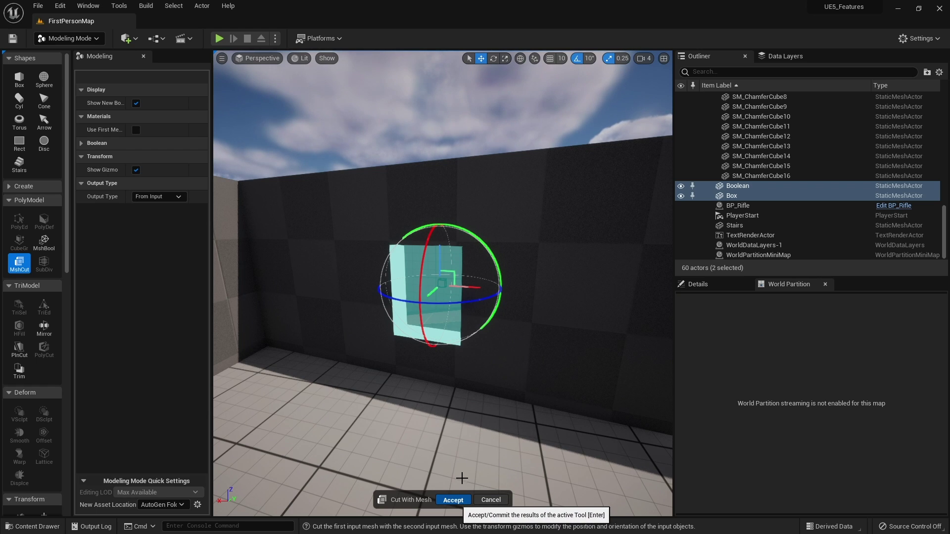
click(452, 499)
Move the cutting box out of the wall and pull the separated cut part out of its opening.
right_drag(394, 294, 357, 299)
click(394, 294)
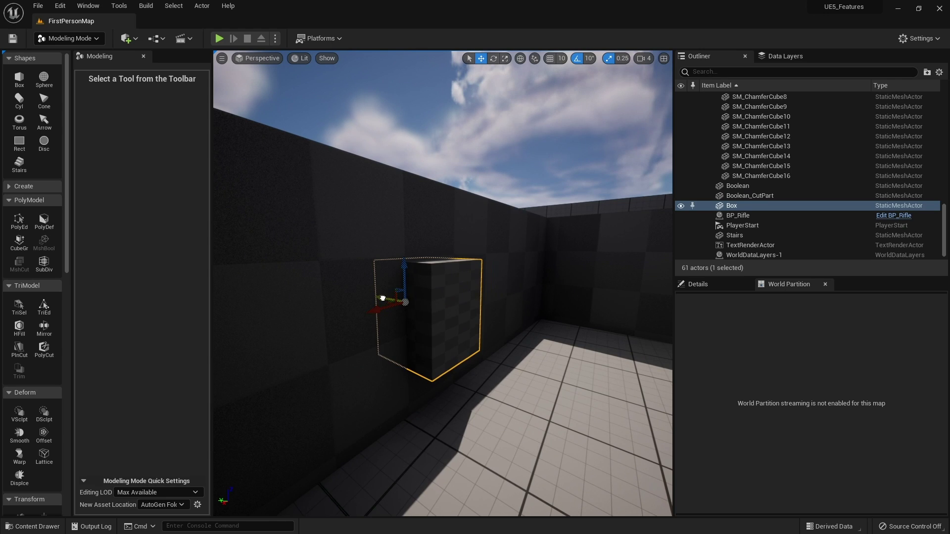
drag(381, 298, 459, 355)
click(418, 293)
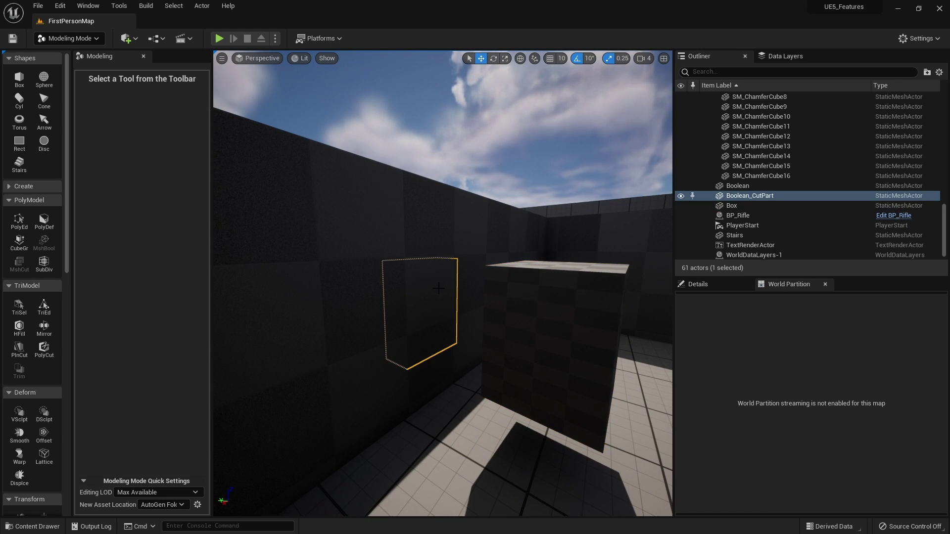
right_drag(439, 345, 431, 351)
right_drag(364, 332, 438, 318)
key(s)
drag(449, 294, 383, 312)
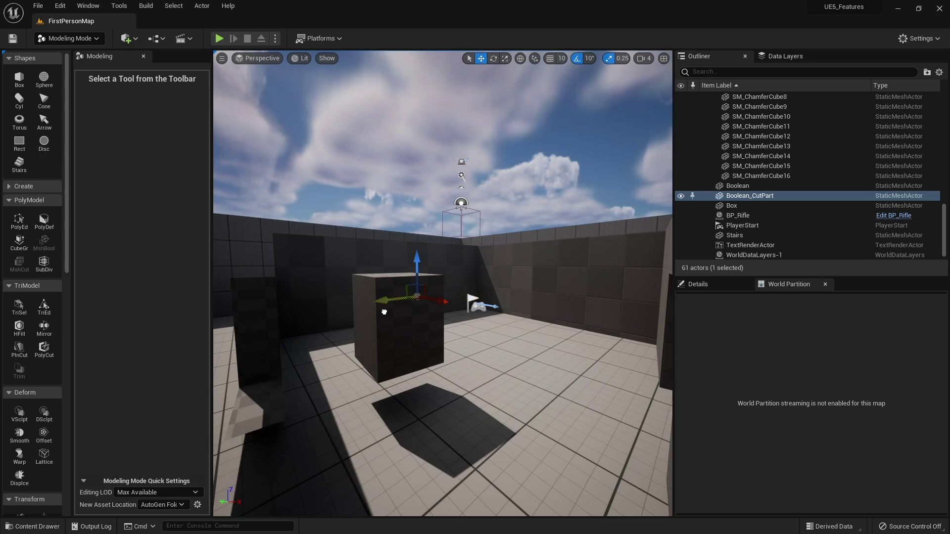
Examine the window opening and the detached cut part from different sides of the wall.
right_drag(384, 311, 277, 292)
key(a)
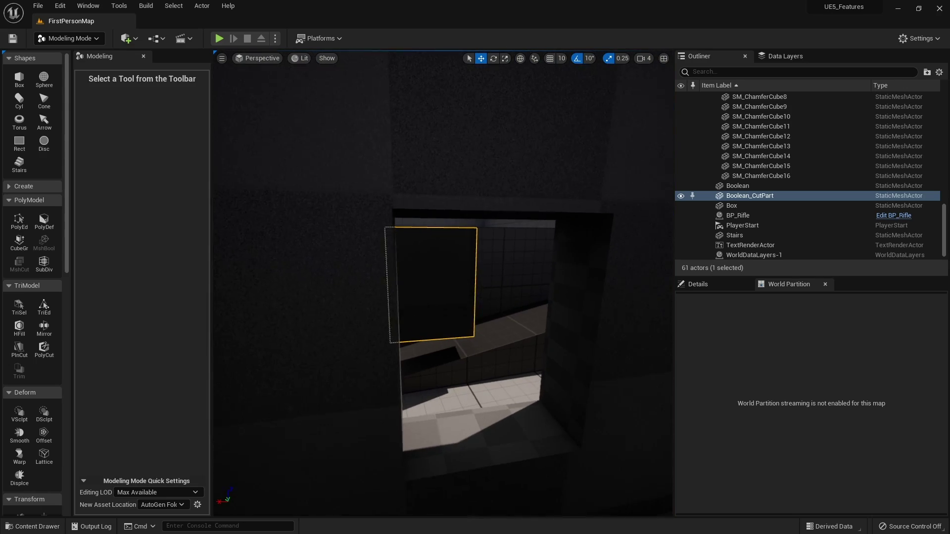
right_drag(577, 319, 484, 344)
key(e)
key(d)
key(w)
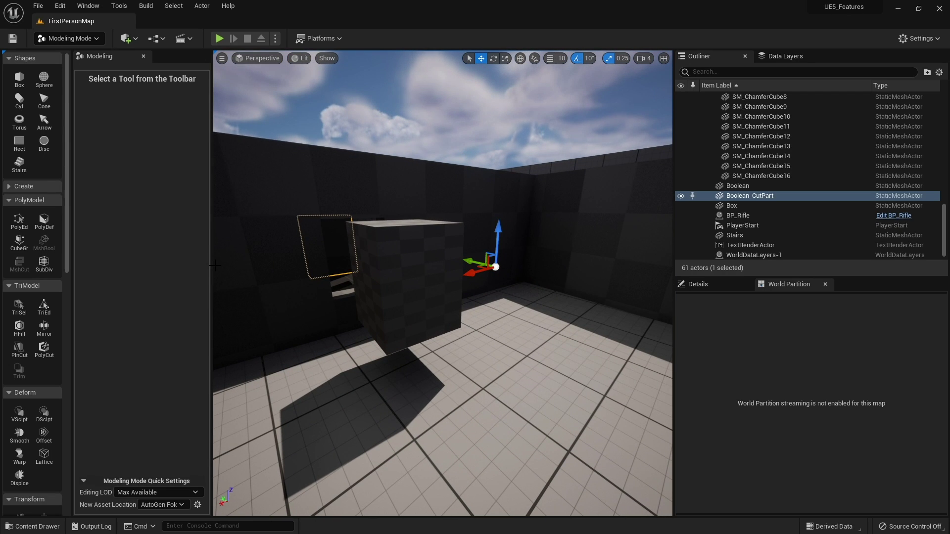
Place another box on the open floor between the ramps and complete the shape.
right_drag(396, 238, 378, 337)
key(w)
key(w)
key(d)
click(21, 80)
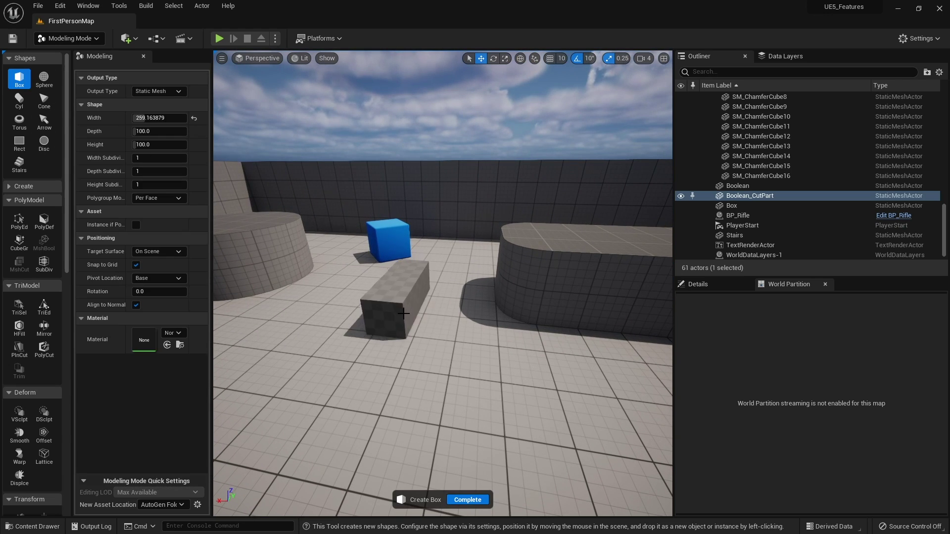
click(391, 375)
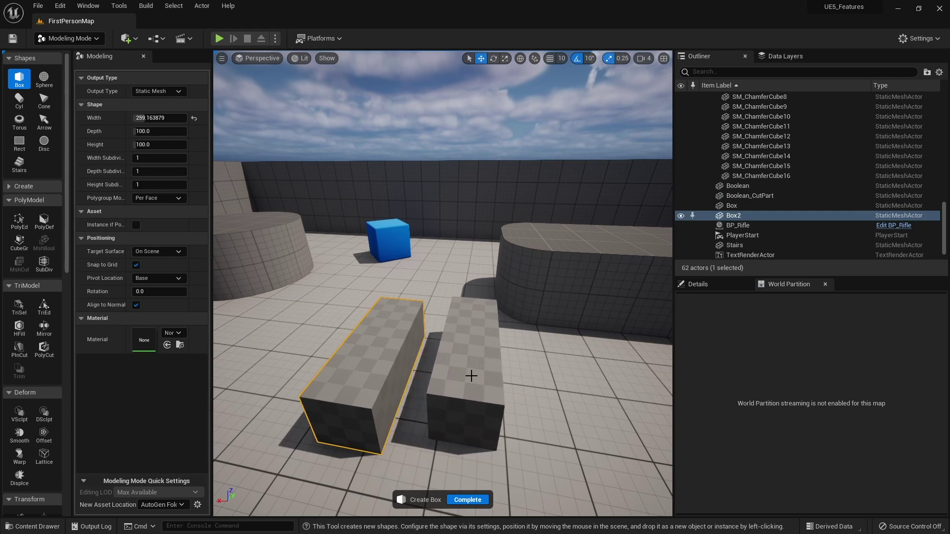
click(467, 499)
Raise the box above the floor and switch to the scale gizmo.
key(d)
right_drag(455, 347, 415, 302)
drag(412, 285, 411, 265)
key(r)
right_drag(410, 265, 365, 247)
Preview a Loop subdivision at level 3 on the floating box and cancel it.
click(44, 262)
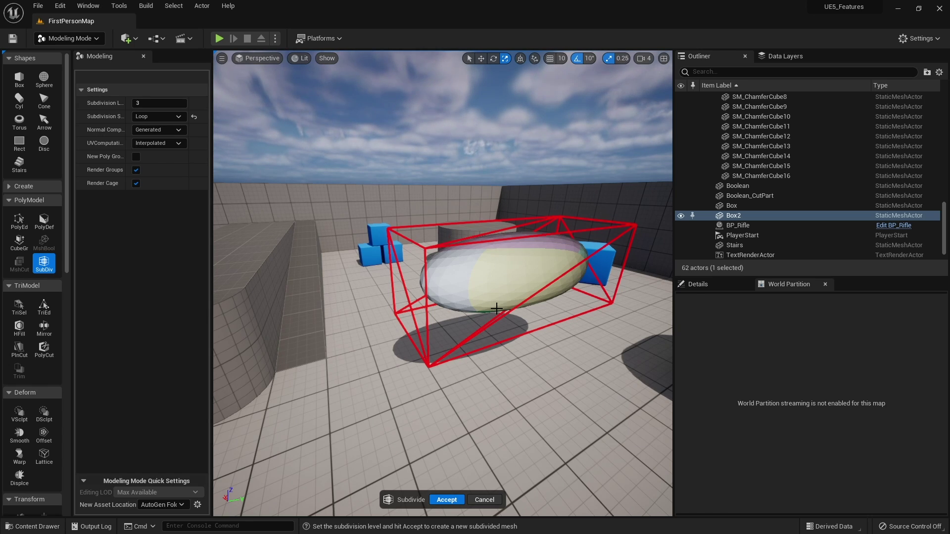
mouse_move(561, 336)
alt+mouse_down()
mouse_move(487, 322)
mouse_move(263, 235)
mouse_move(568, 351)
alt+mouse_up()
right_drag(567, 351, 570, 355)
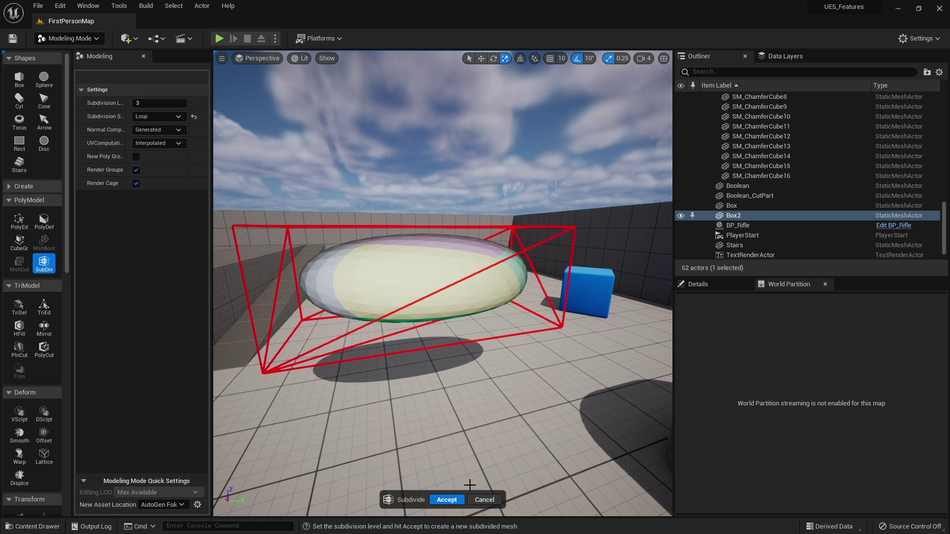
click(484, 500)
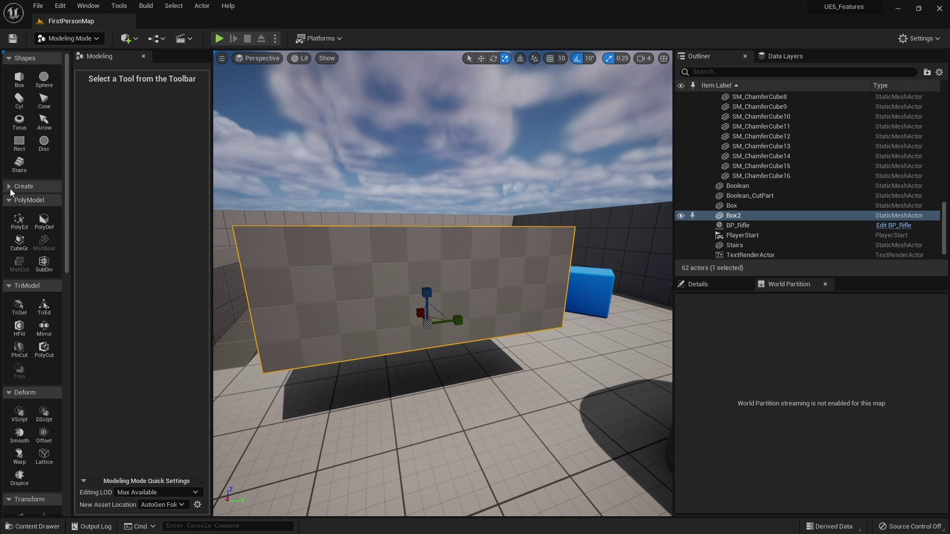
click(9, 187)
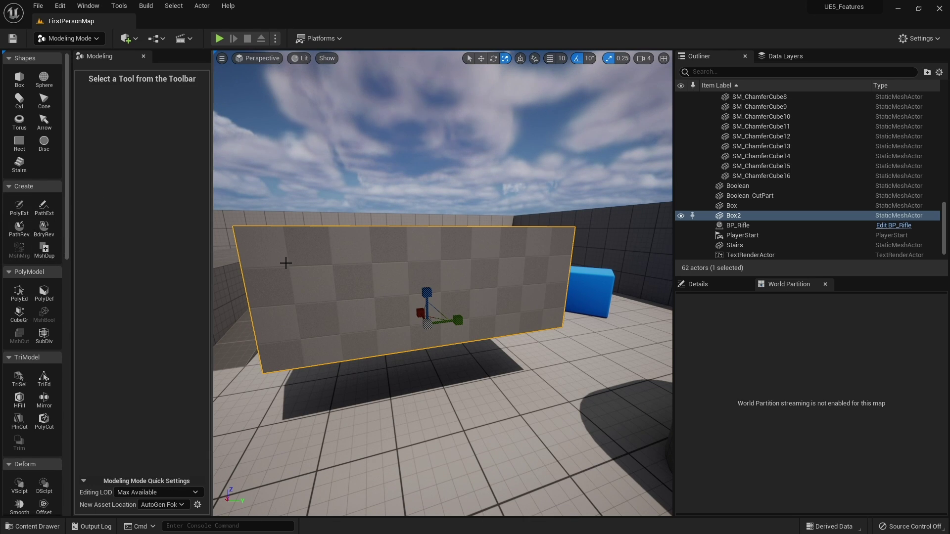
click(23, 213)
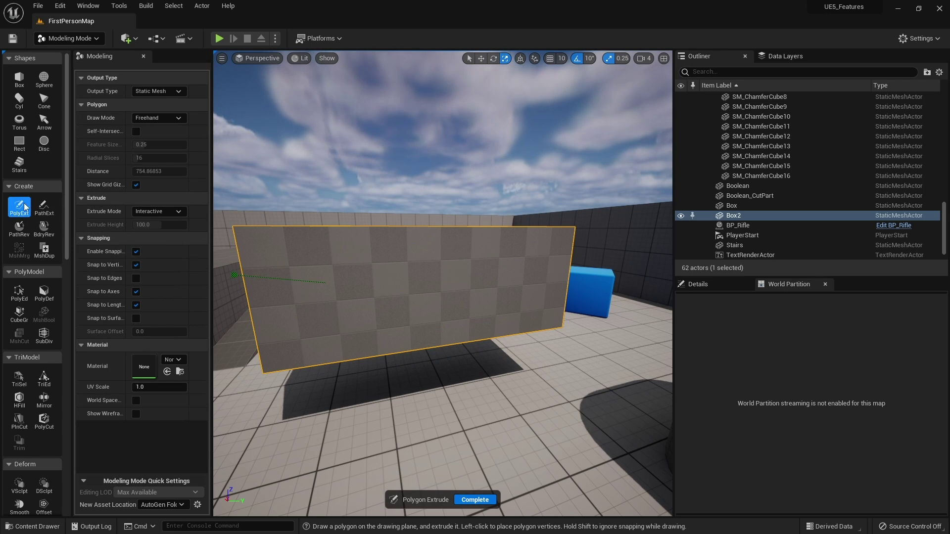
click(14, 186)
Insert edge loops near both ends of the floating box in PolyGroup Edit and accept the changes.
click(22, 228)
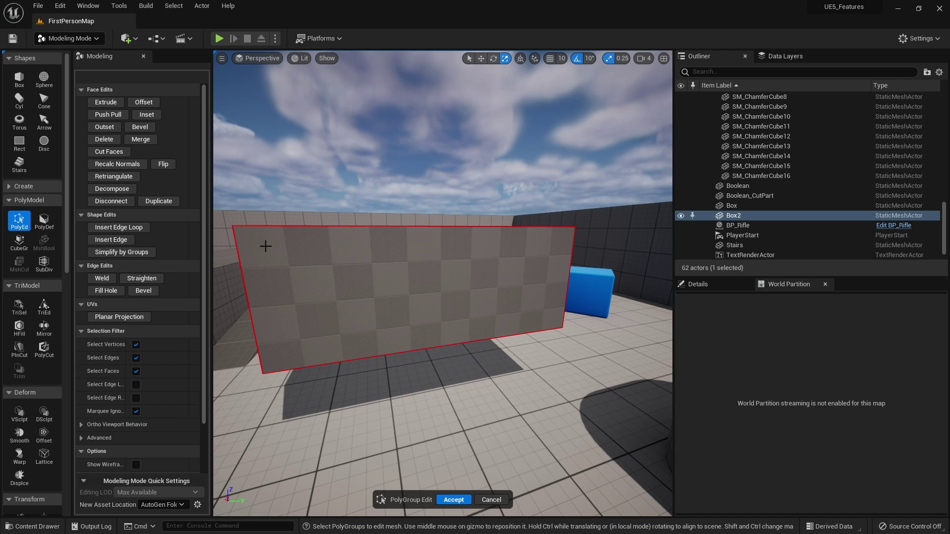
click(129, 228)
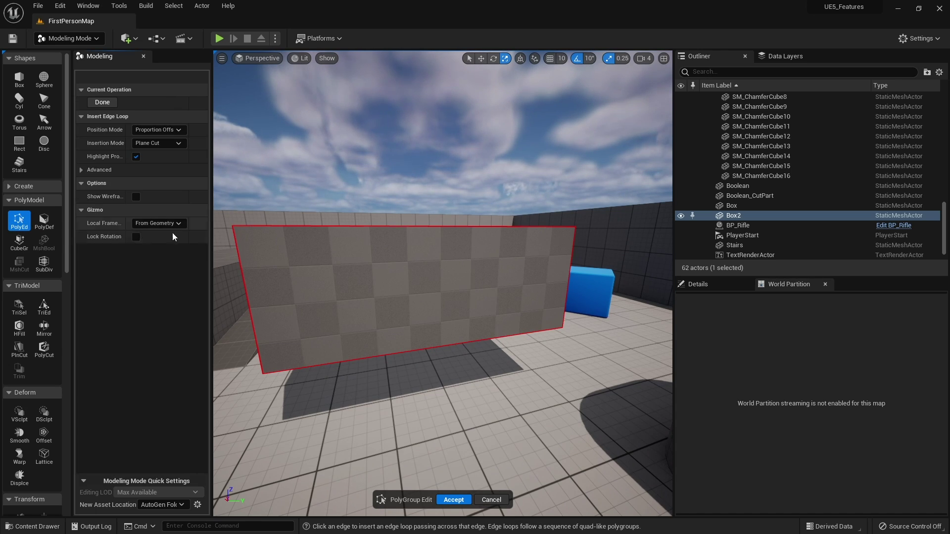
click(238, 225)
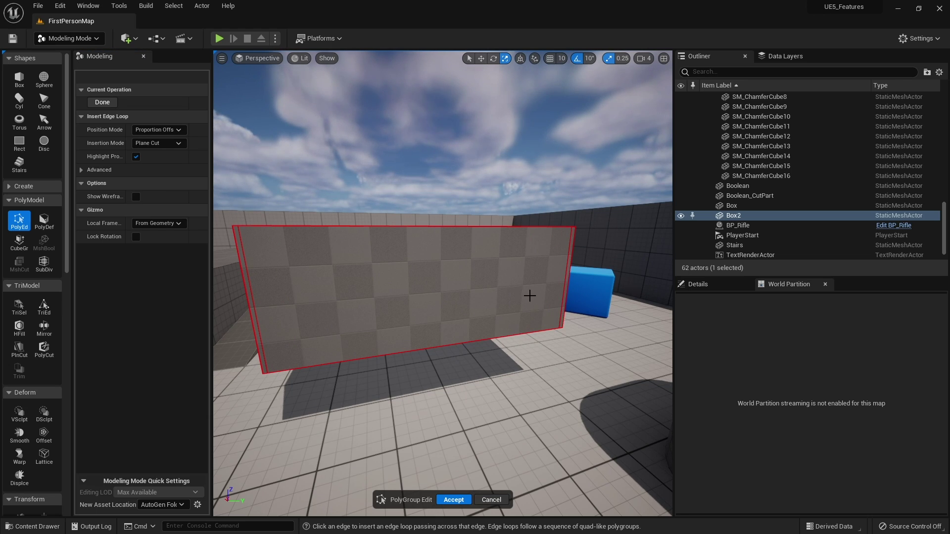
right_drag(529, 295, 530, 346)
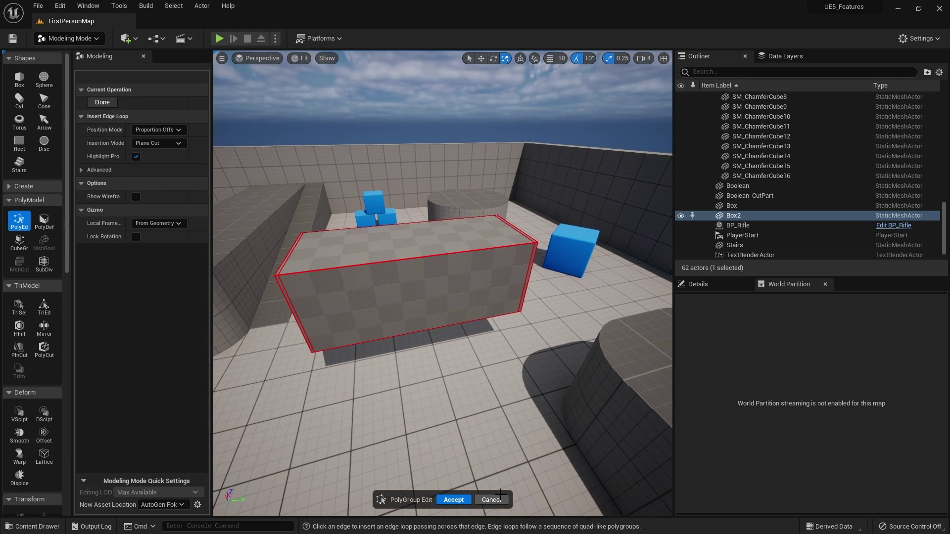
click(453, 499)
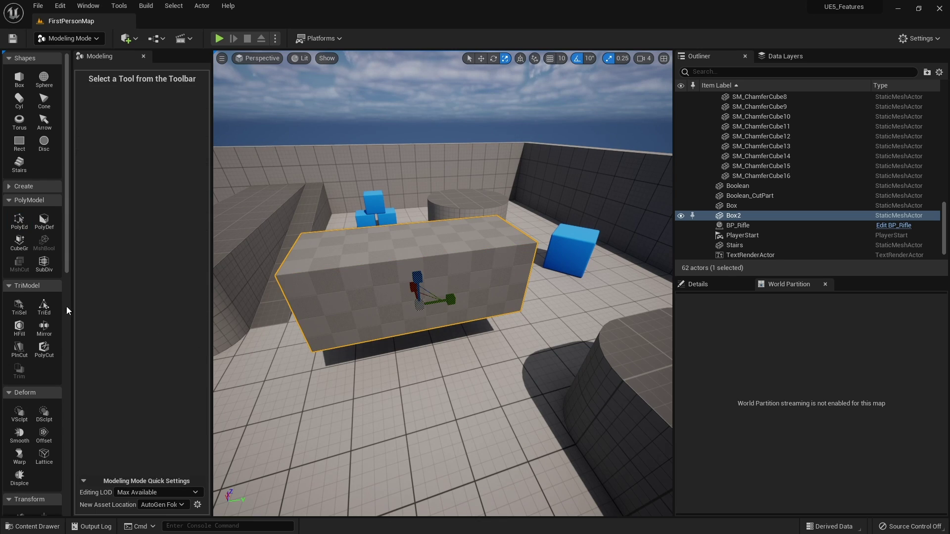
Preview Subdivide on the box with the end edge loops, examine its shape from several angles, and cancel.
click(44, 267)
right_drag(472, 376, 658, 357)
key(a)
alt+drag(381, 368, 468, 373)
click(484, 500)
Insert horizontal edge loops near the top and bottom edges of the floating box in PolyGroup Edit.
alt+drag(485, 405, 277, 406)
scroll(509, 373, down, 1)
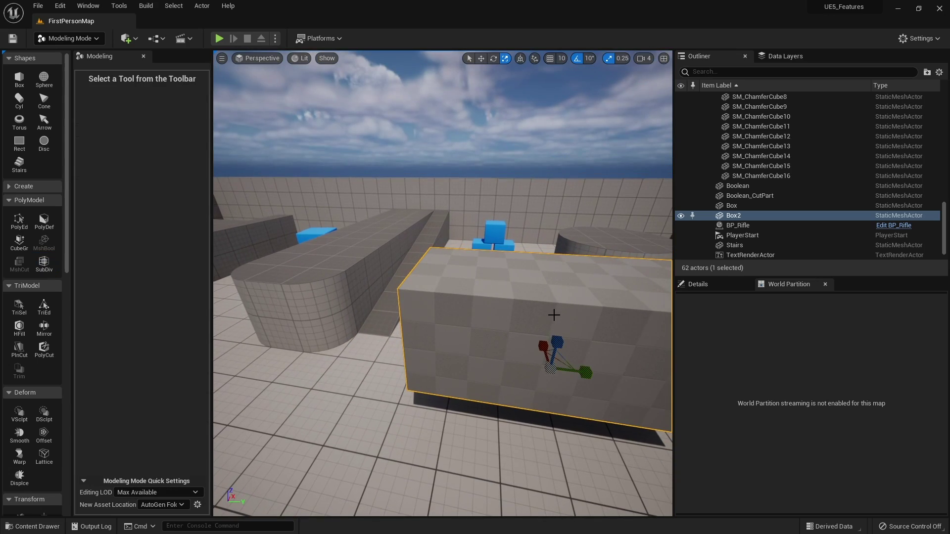
click(20, 220)
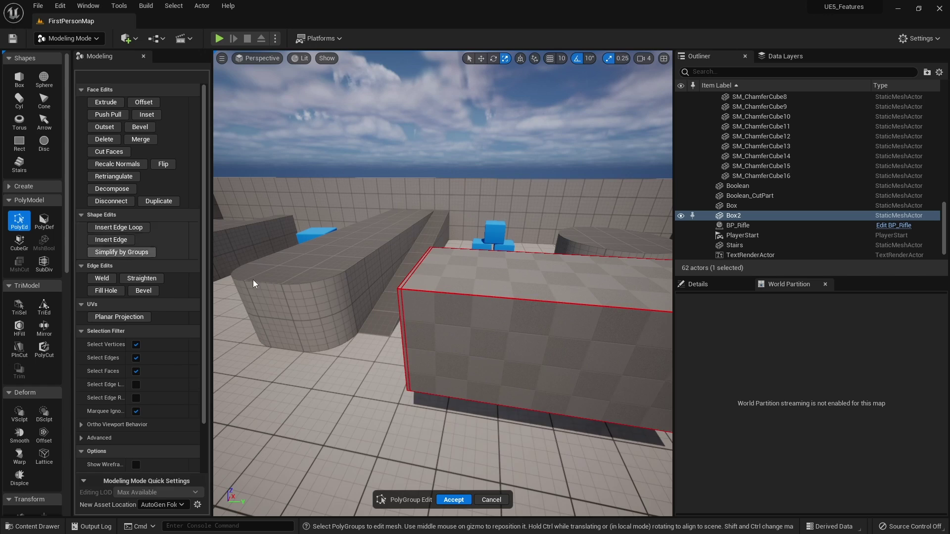
click(118, 228)
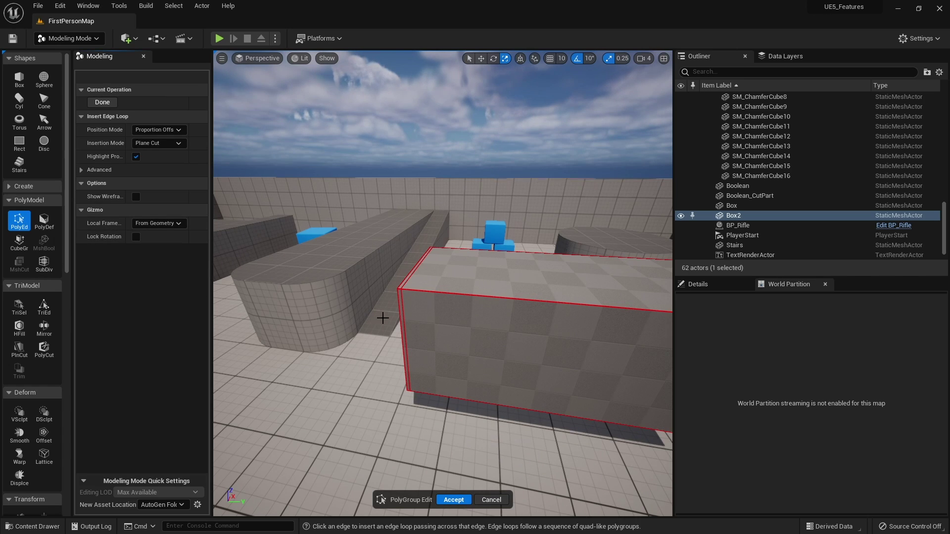
click(402, 297)
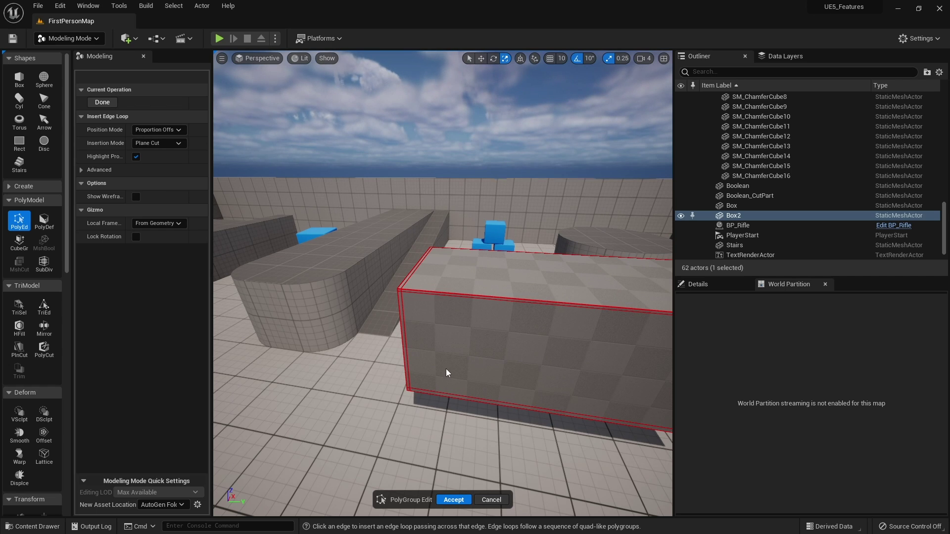
Insert lengthwise edge loops close to both long sides of the box's top face and accept the changes.
right_drag(446, 373, 494, 363)
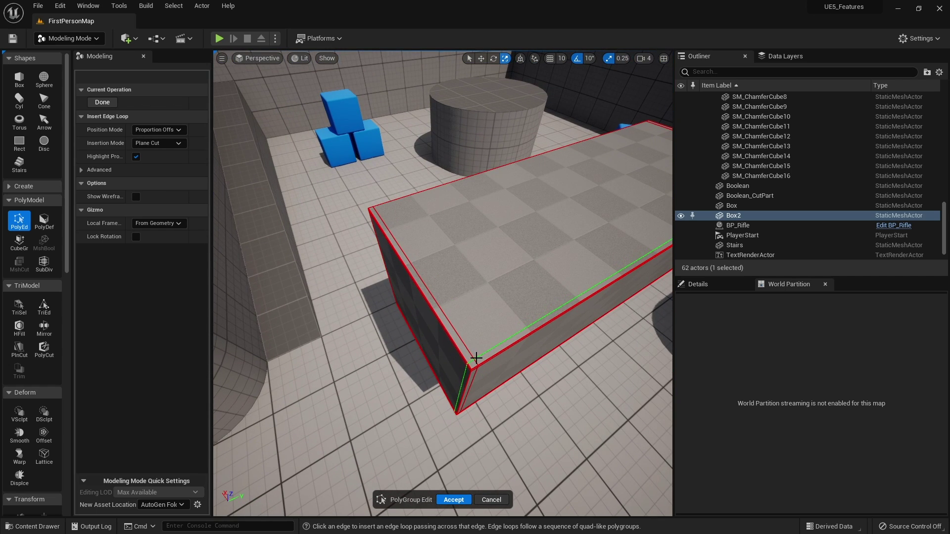
click(475, 357)
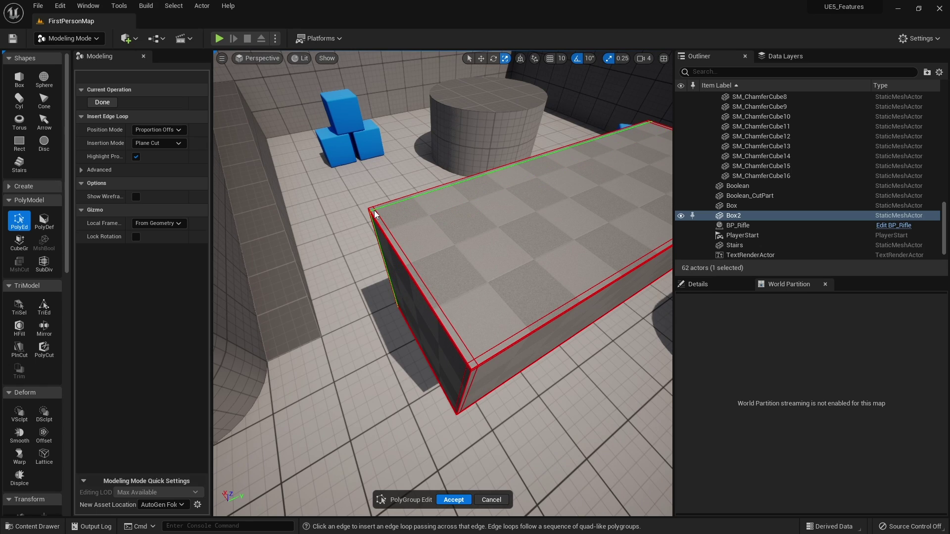
mouse_move(429, 287)
right_down()
mouse_move(524, 233)
mouse_move(609, 228)
mouse_move(628, 237)
mouse_move(499, 247)
mouse_move(624, 237)
mouse_move(524, 192)
mouse_move(420, 212)
mouse_move(475, 222)
mouse_move(445, 124)
mouse_move(445, 297)
right_up()
right_drag(403, 178, 475, 482)
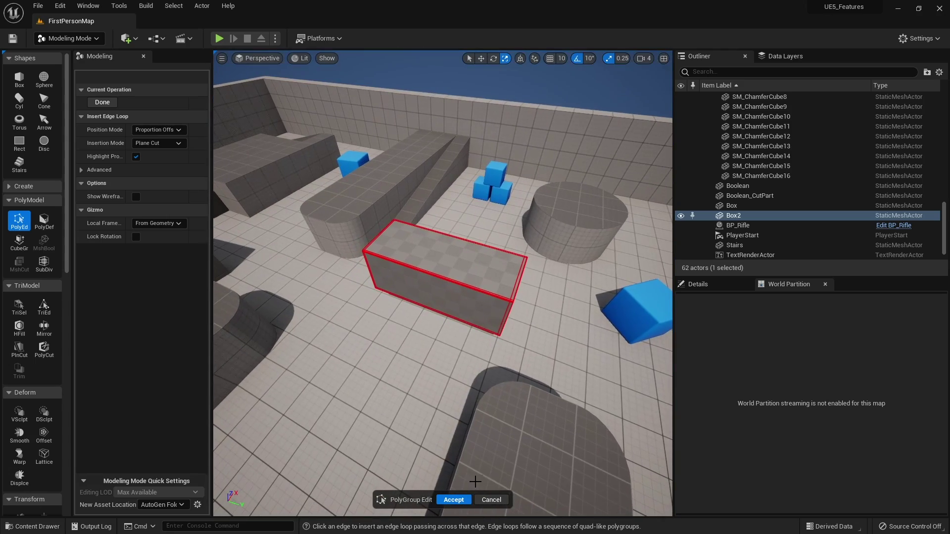
click(454, 500)
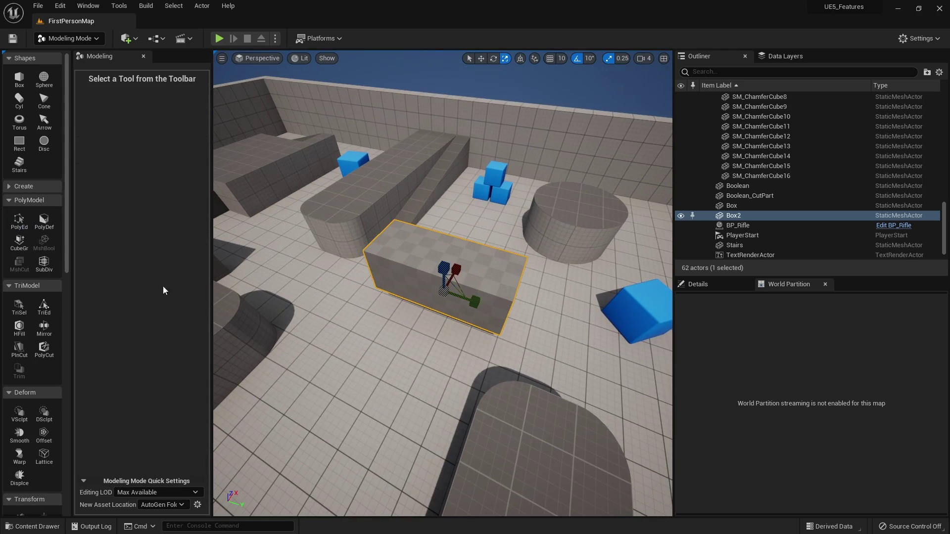
Apply a level 3 Loop subdivision to the edge-looped box, examine its surface from several angles, and undo it.
click(40, 272)
right_drag(416, 340, 510, 459)
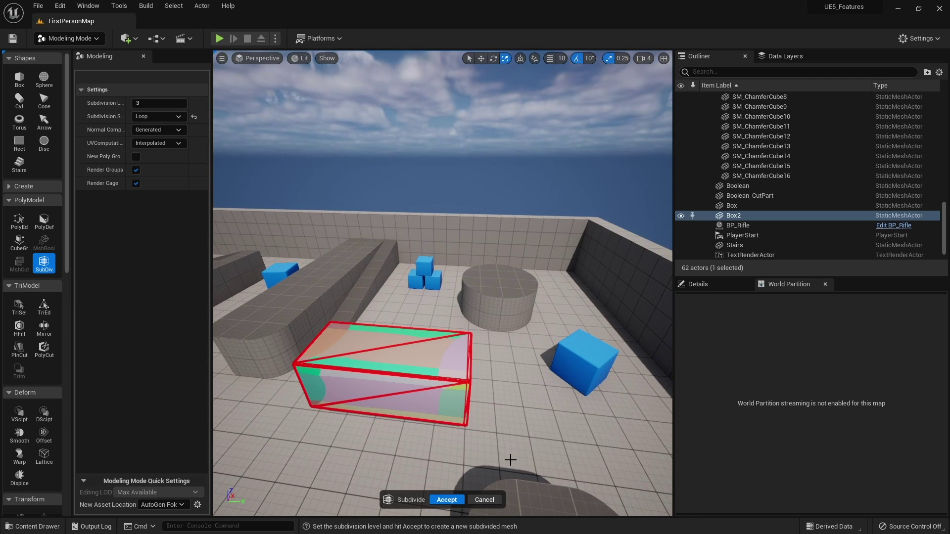
click(453, 500)
right_drag(447, 487, 346, 302)
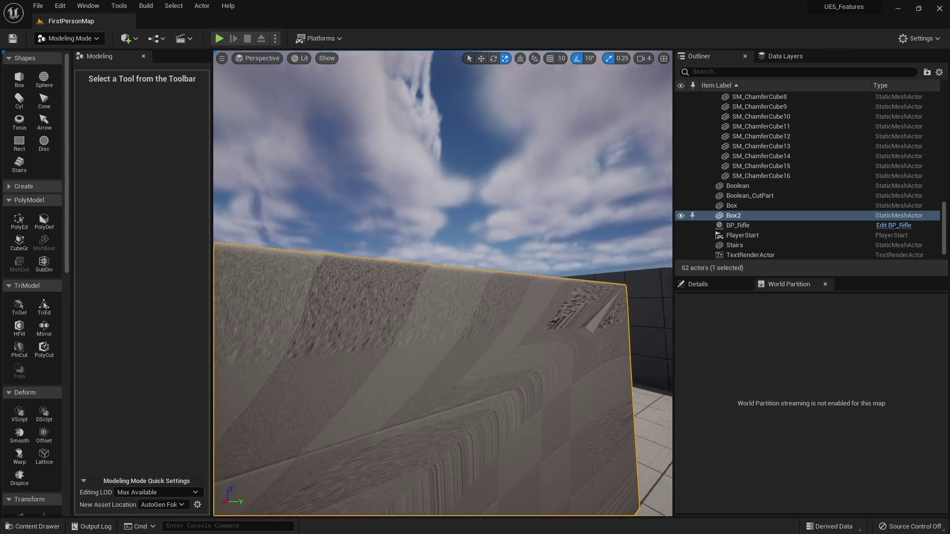
right_drag(323, 251, 438, 346)
right_drag(530, 342, 392, 353)
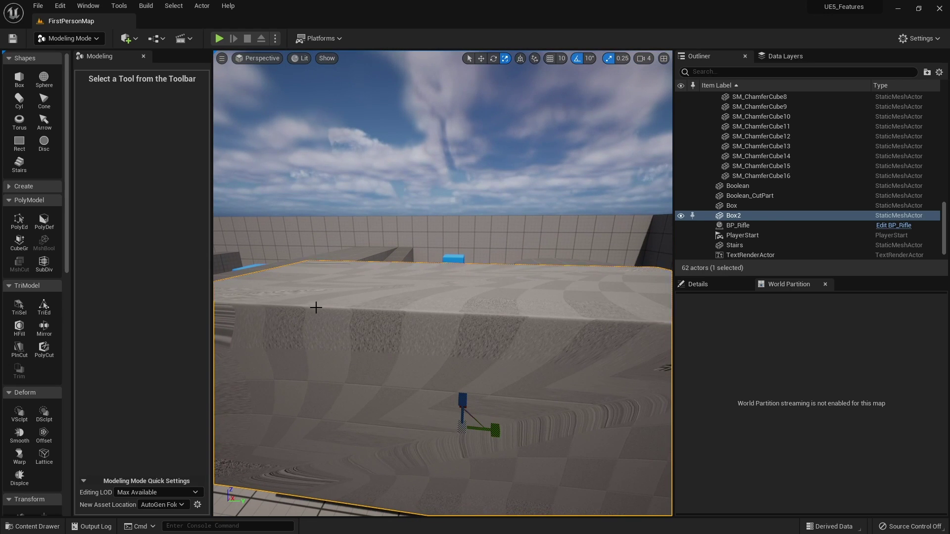
right_drag(450, 329, 450, 329)
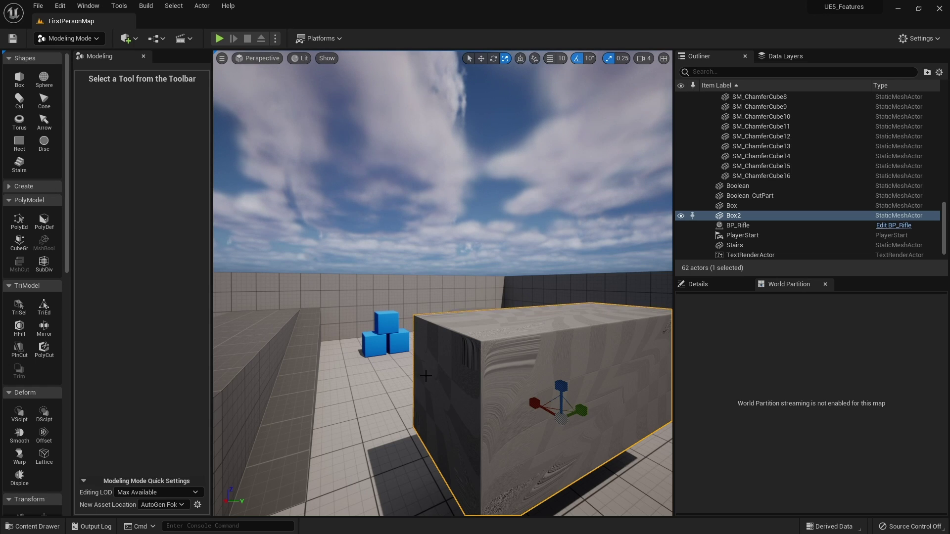
key(ctrl+z)
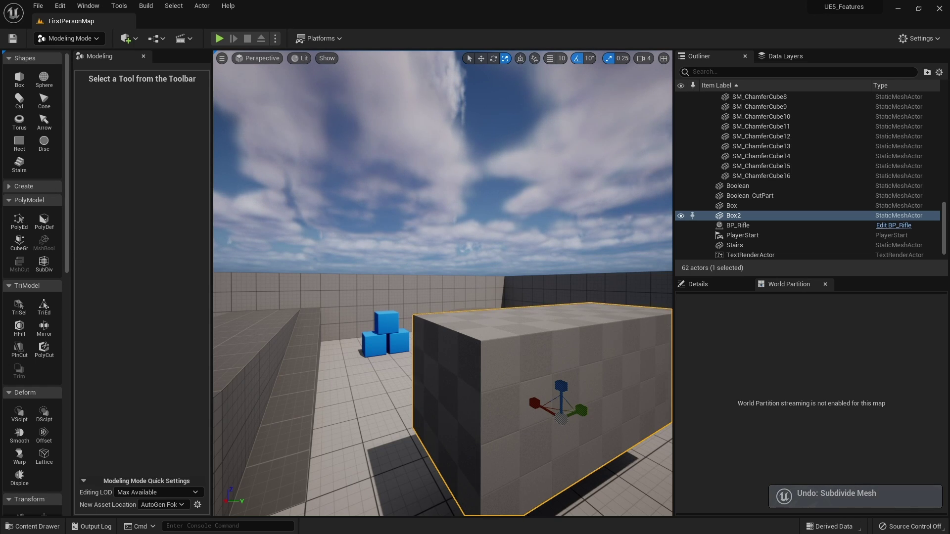
Insert an edge loop around the middle of the box in PolyGroup Edit, accept it, and deselect the box.
click(16, 228)
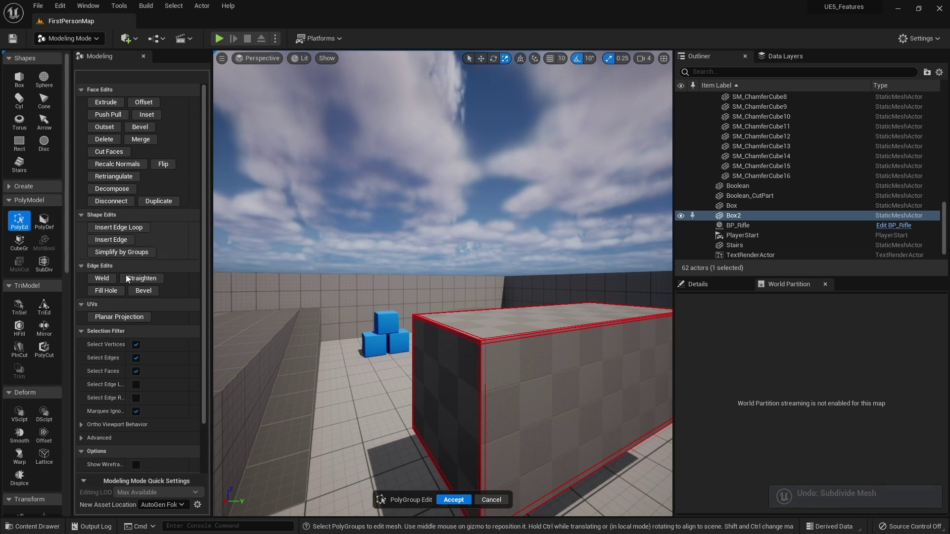
click(112, 235)
key(d)
right_drag(473, 317, 424, 333)
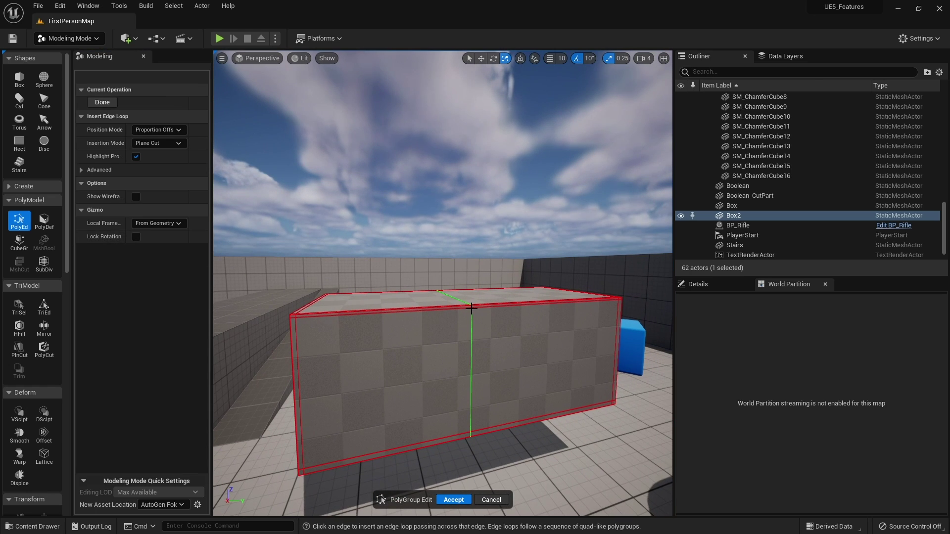
click(474, 308)
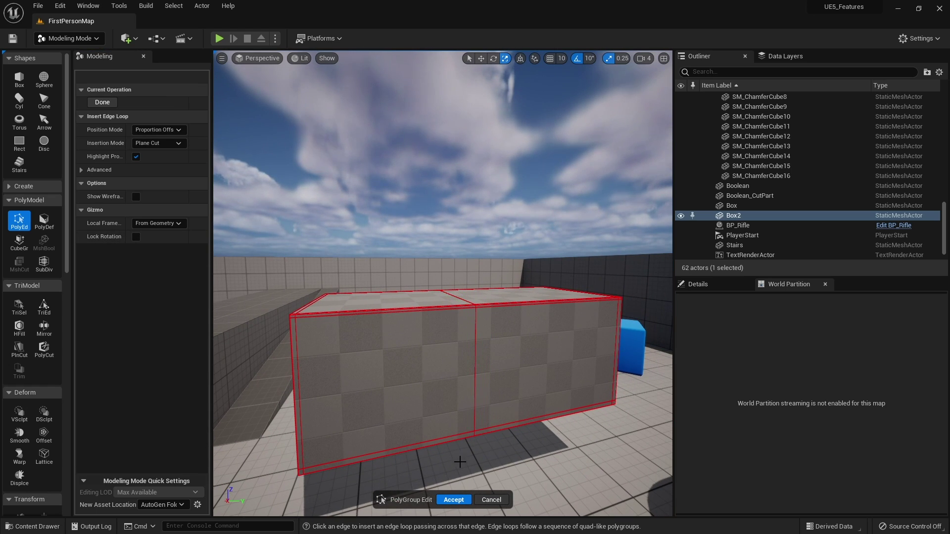
click(453, 500)
key(Escape)
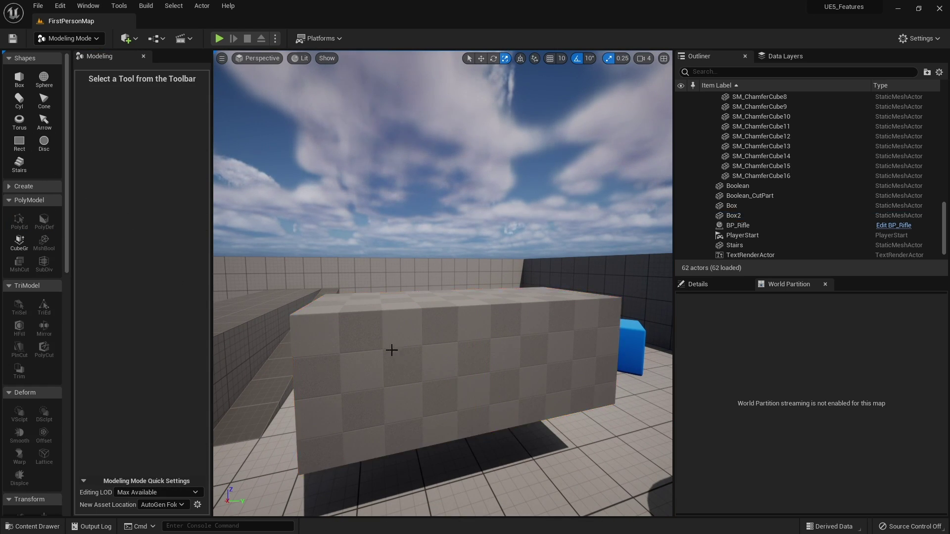
Reopen the box in PolyGroup Edit and select the vertical and top edges of its middle loop.
click(377, 365)
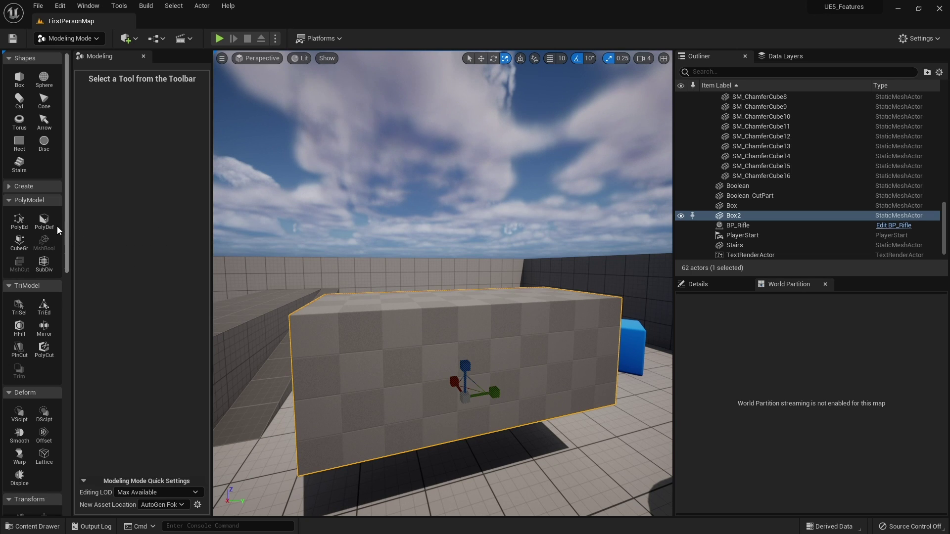
click(19, 221)
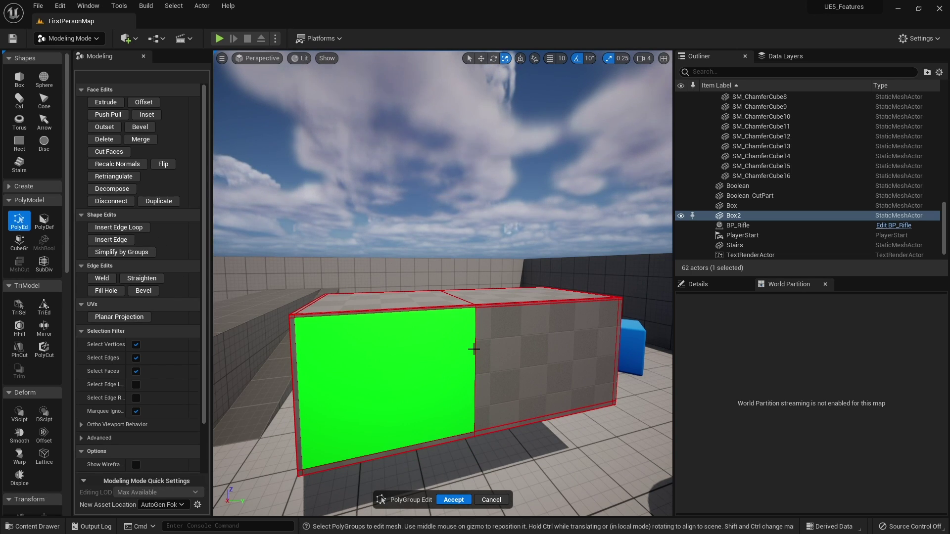
click(474, 347)
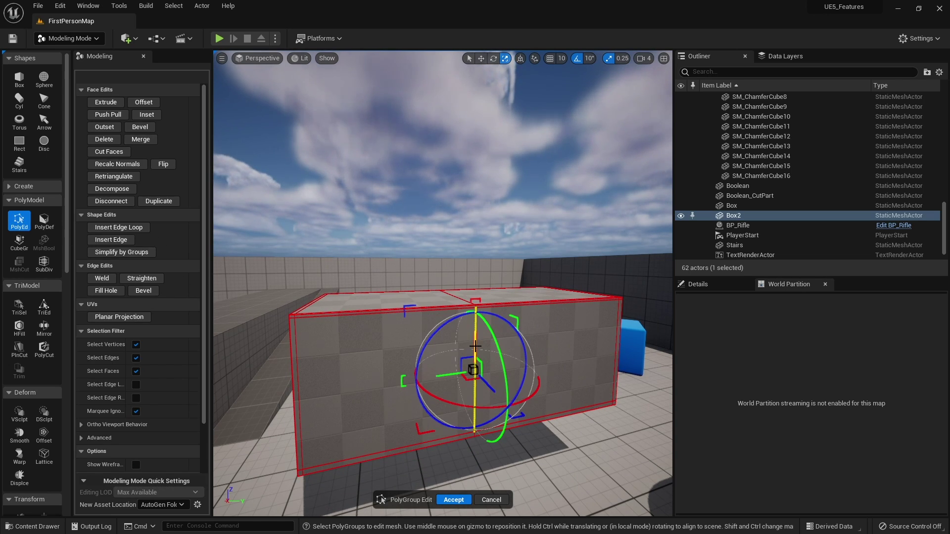
key(e)
right_drag(349, 318, 435, 398)
key(a)
shift+click(414, 295)
key(a)
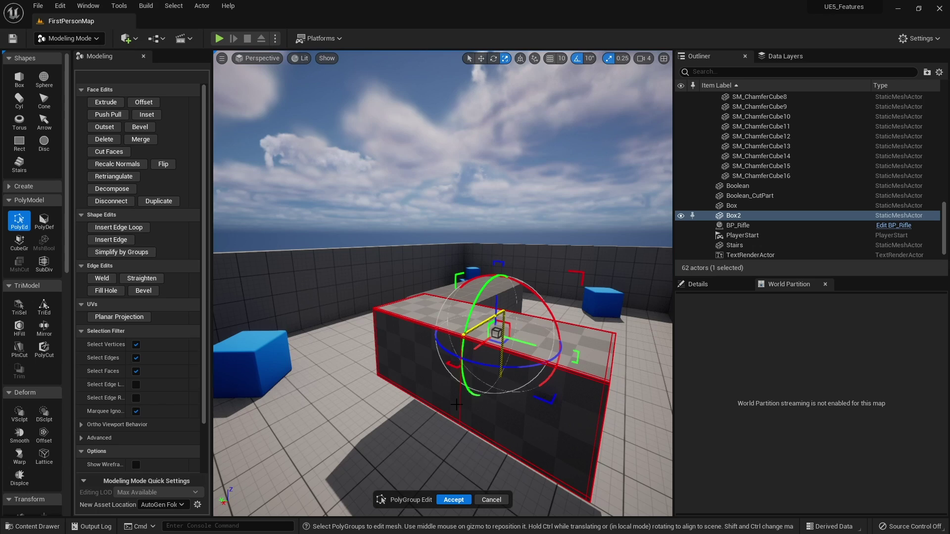
Reduce the selection to the middle edge on the top face, raise it into a ridge, and accept the edit.
click(457, 404)
key(f)
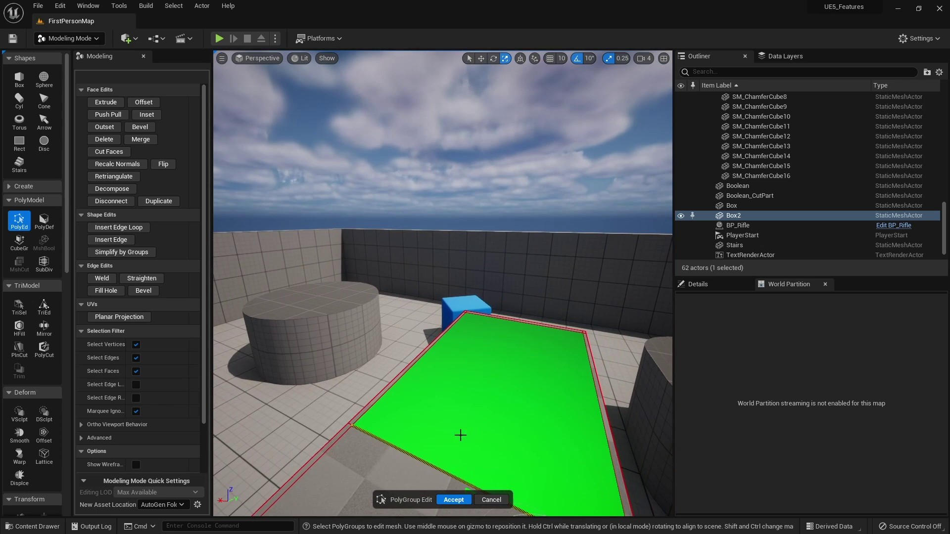
click(403, 452)
key(d)
right_drag(411, 445, 482, 418)
right_drag(295, 340, 359, 351)
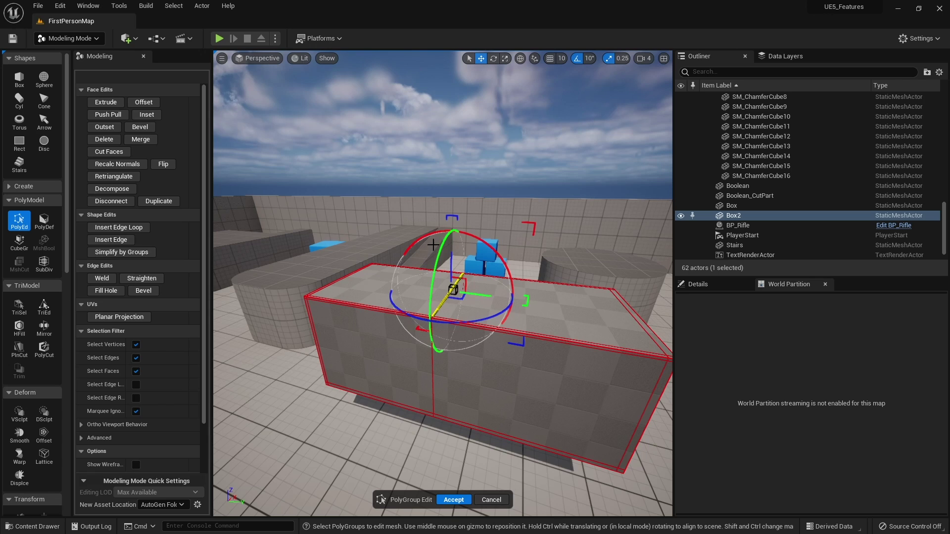
drag(452, 255, 451, 210)
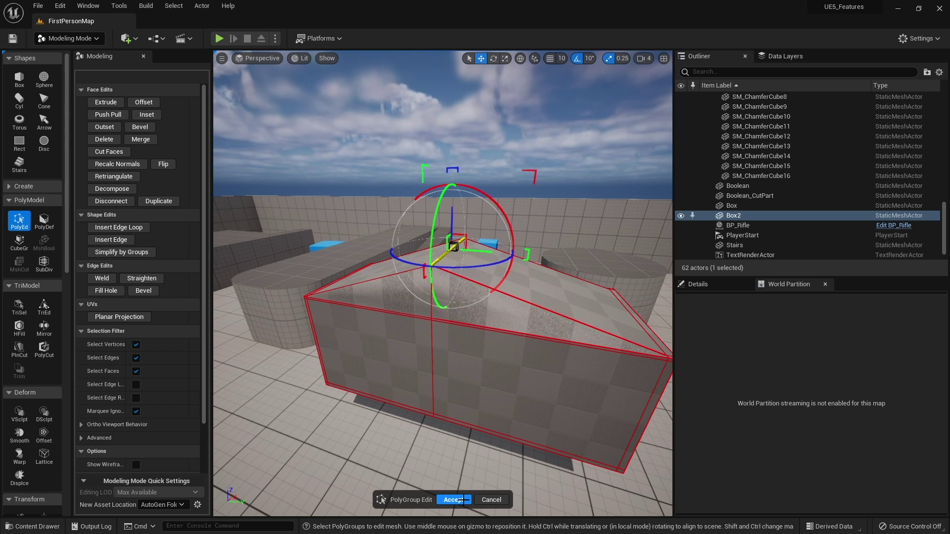
click(454, 499)
Apply a level 3 Loop subdivision to the ridged box and examine the rounded top.
click(44, 262)
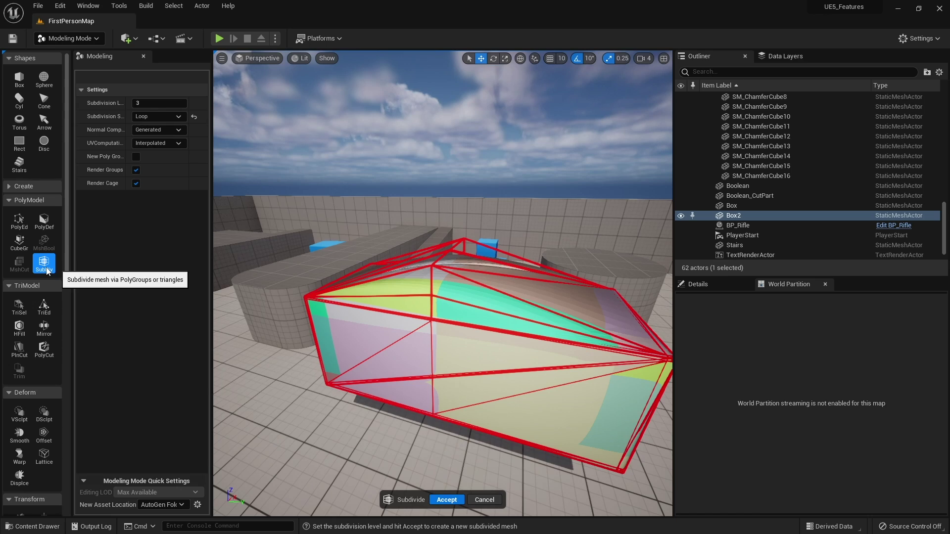
click(446, 500)
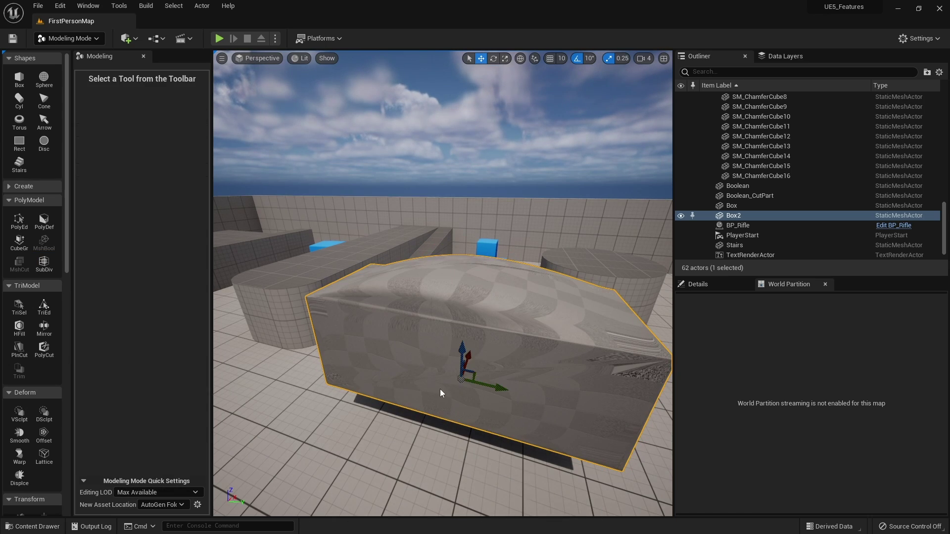
right_drag(441, 392, 559, 396)
right_drag(475, 347, 512, 326)
right_drag(409, 369, 409, 369)
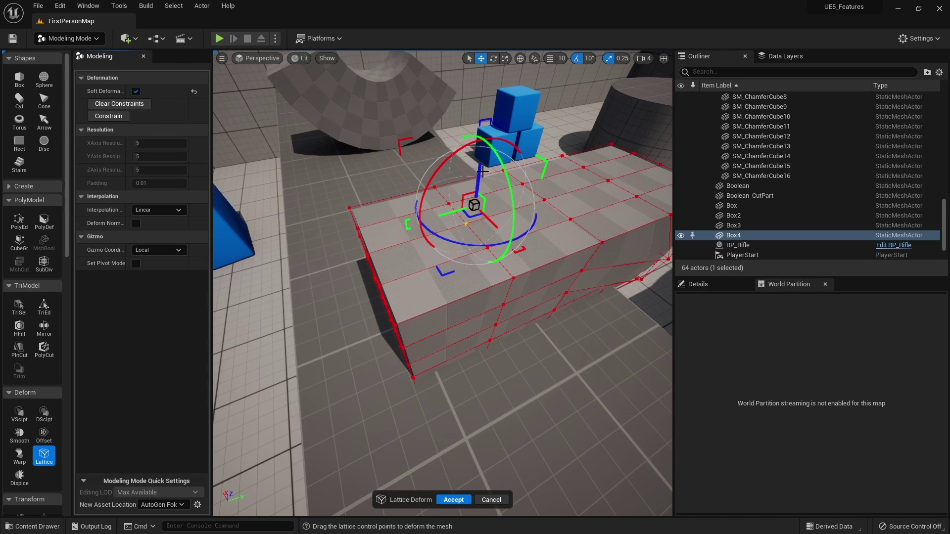
Raise the selected lattice control point on the new box's top face using Lattice Deform with soft deformation.
drag(483, 171, 486, 136)
right_drag(485, 137, 271, 154)
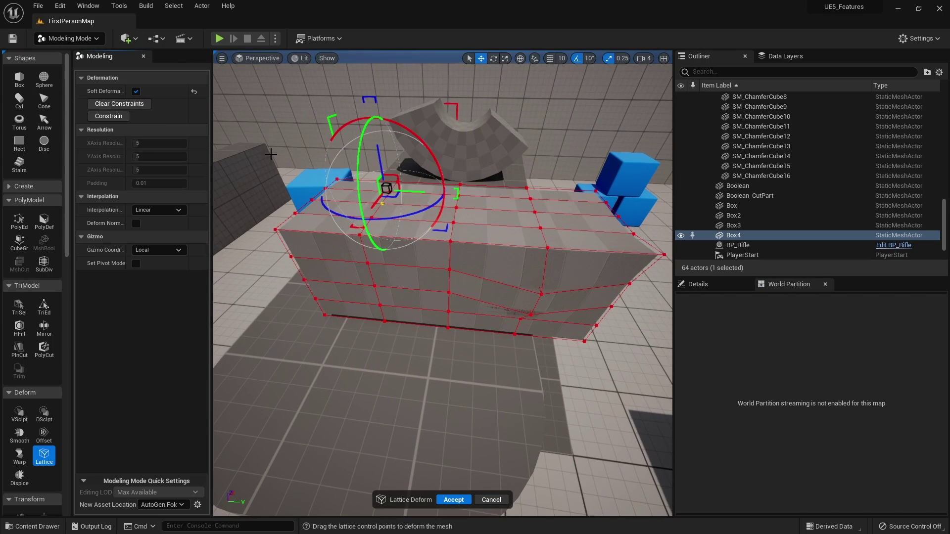